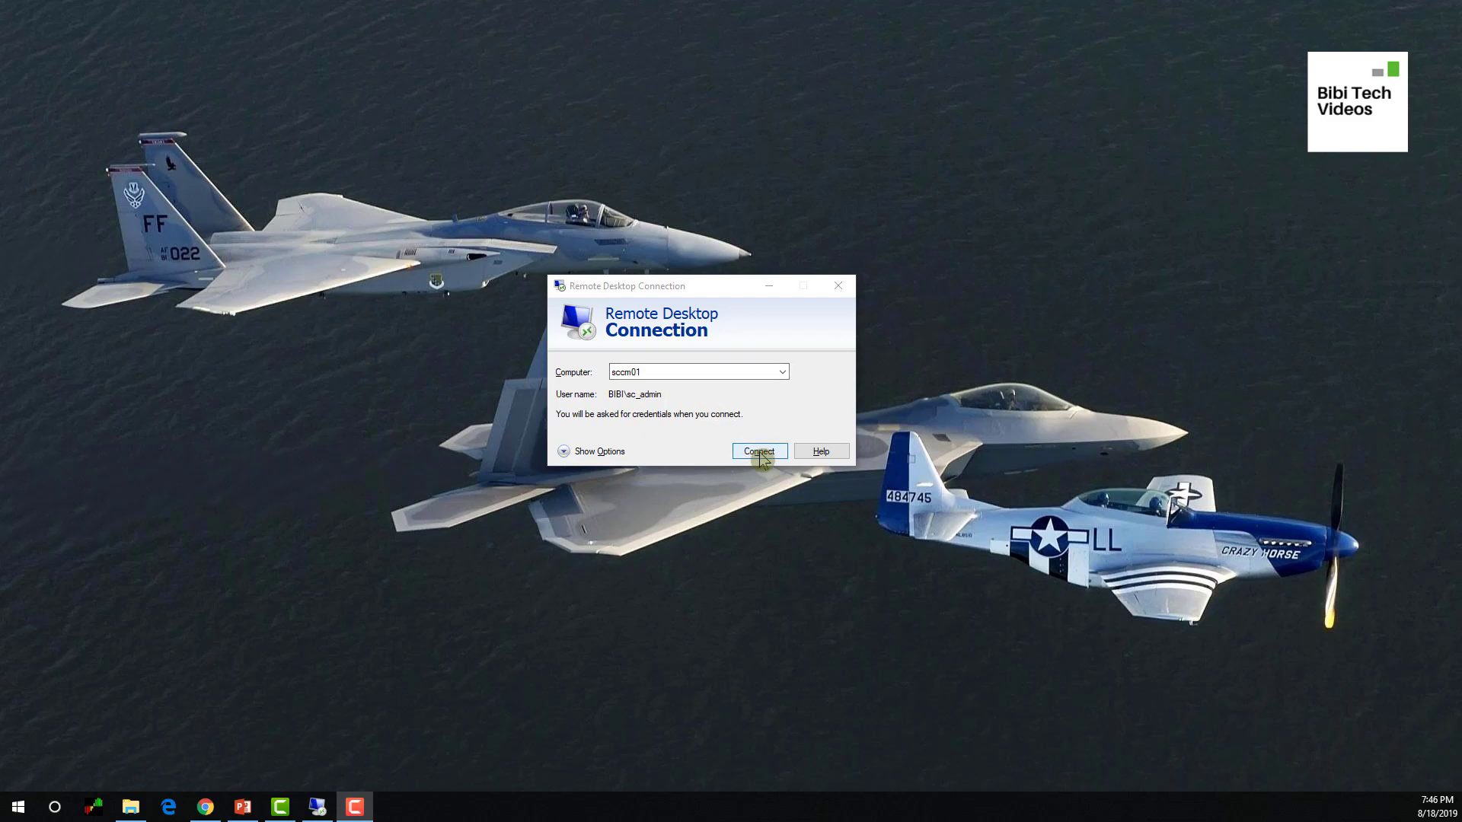
Connect to the remote computer sccm01, entering the account password and accepting the unverified certificate.
left_click_drag(710, 289, 679, 203)
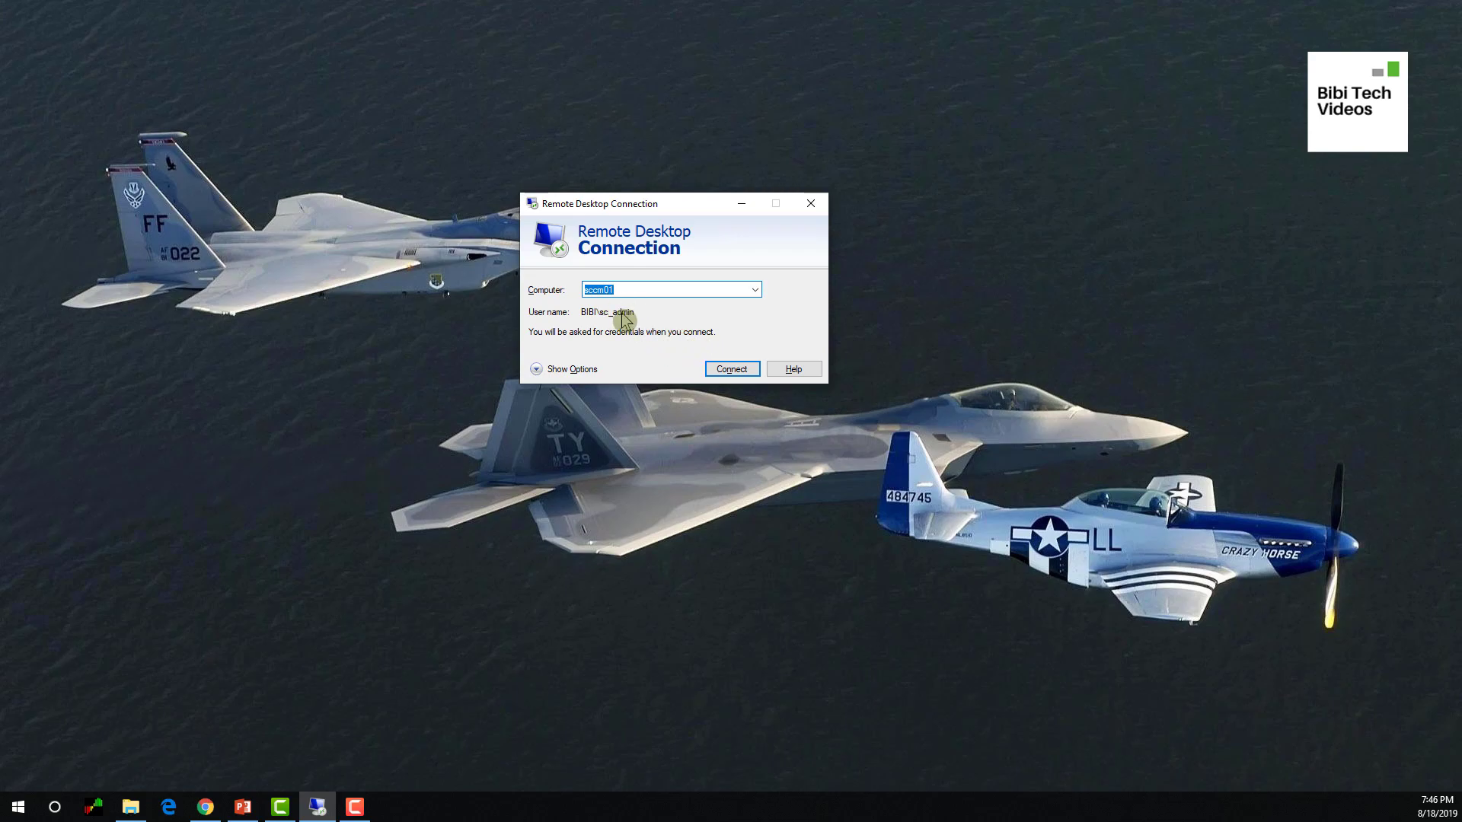
left_click(721, 371)
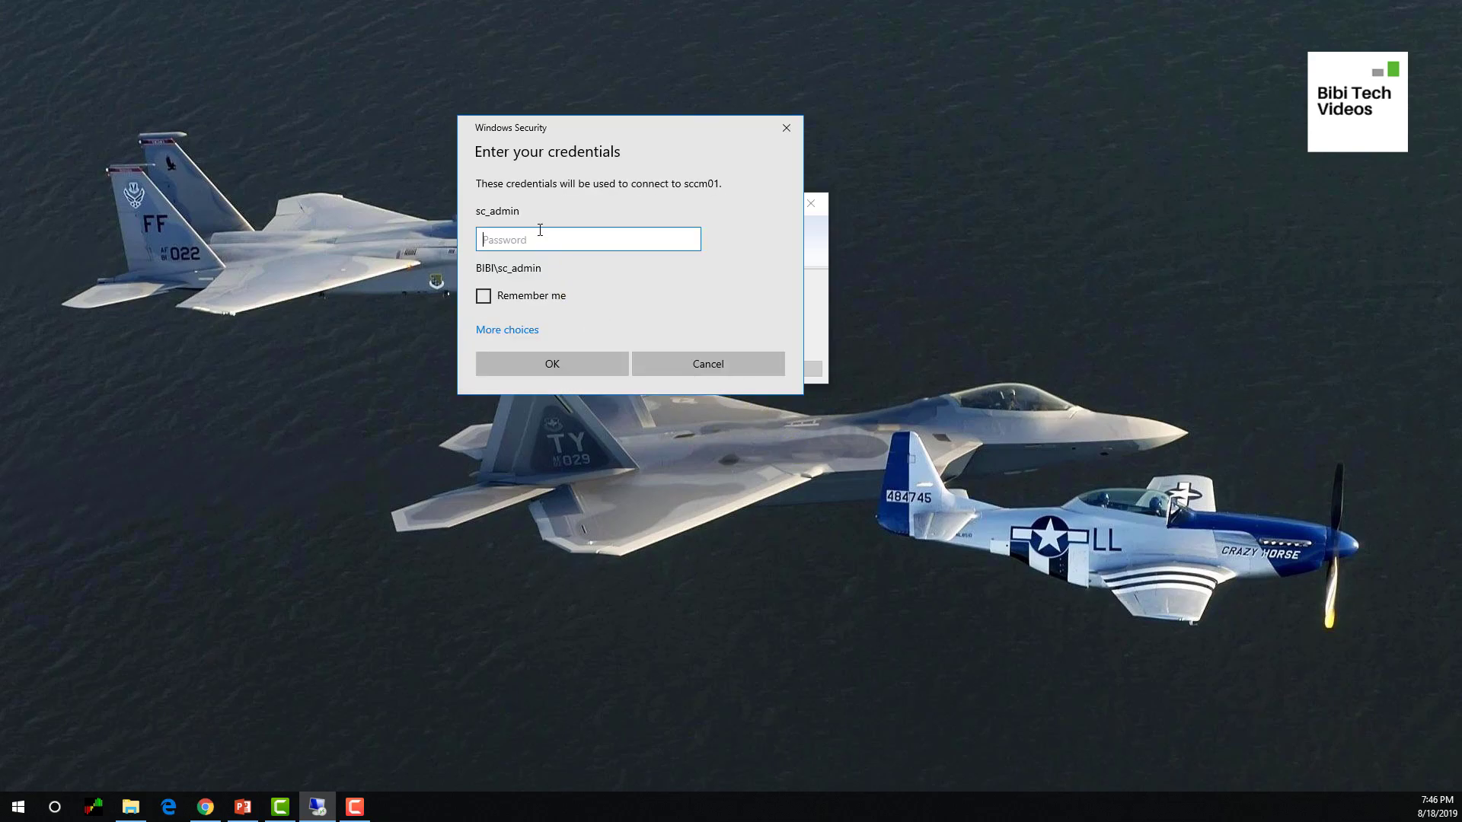
type("*******")
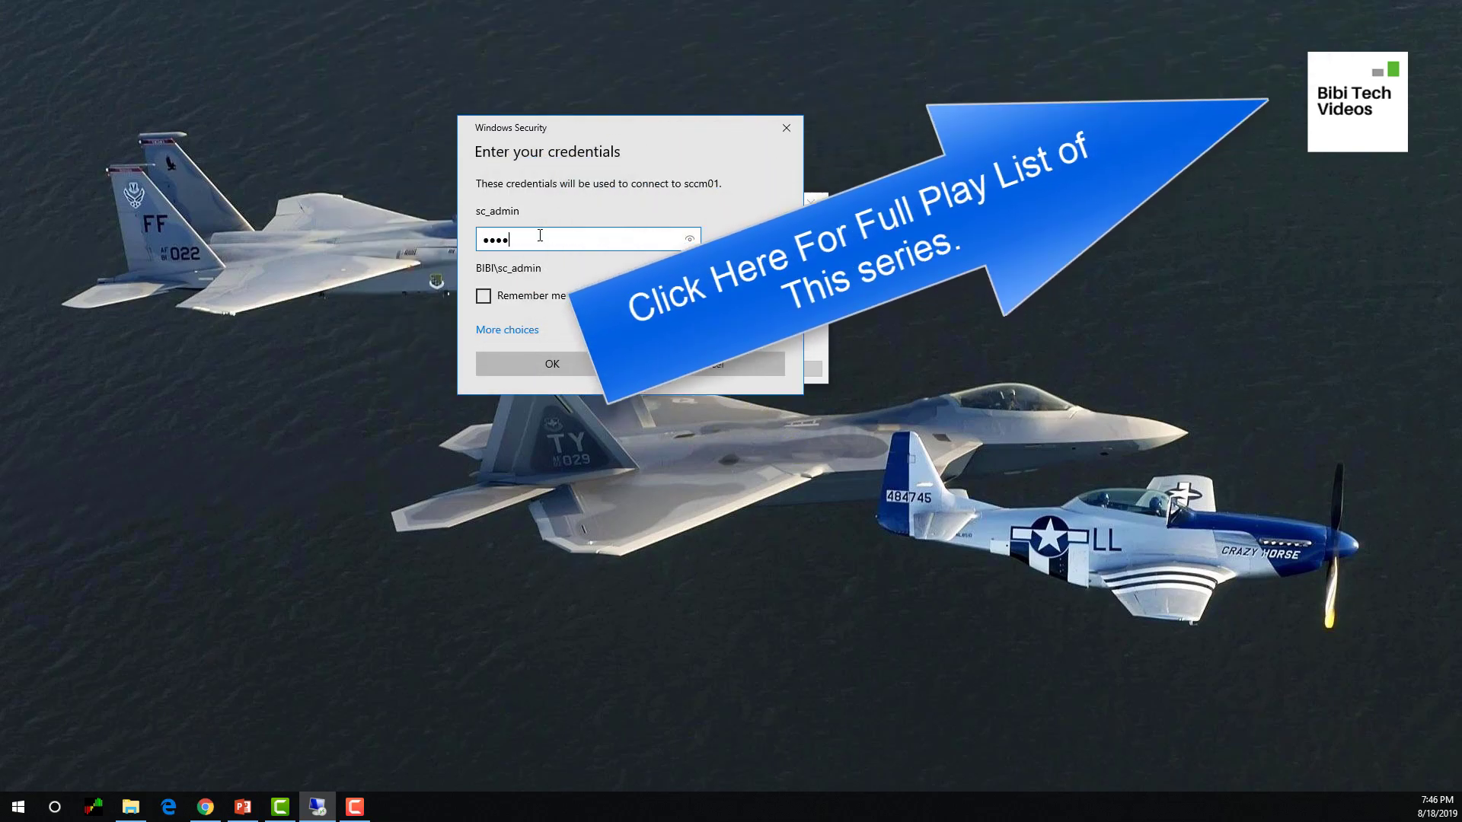
type("**")
key("Return")
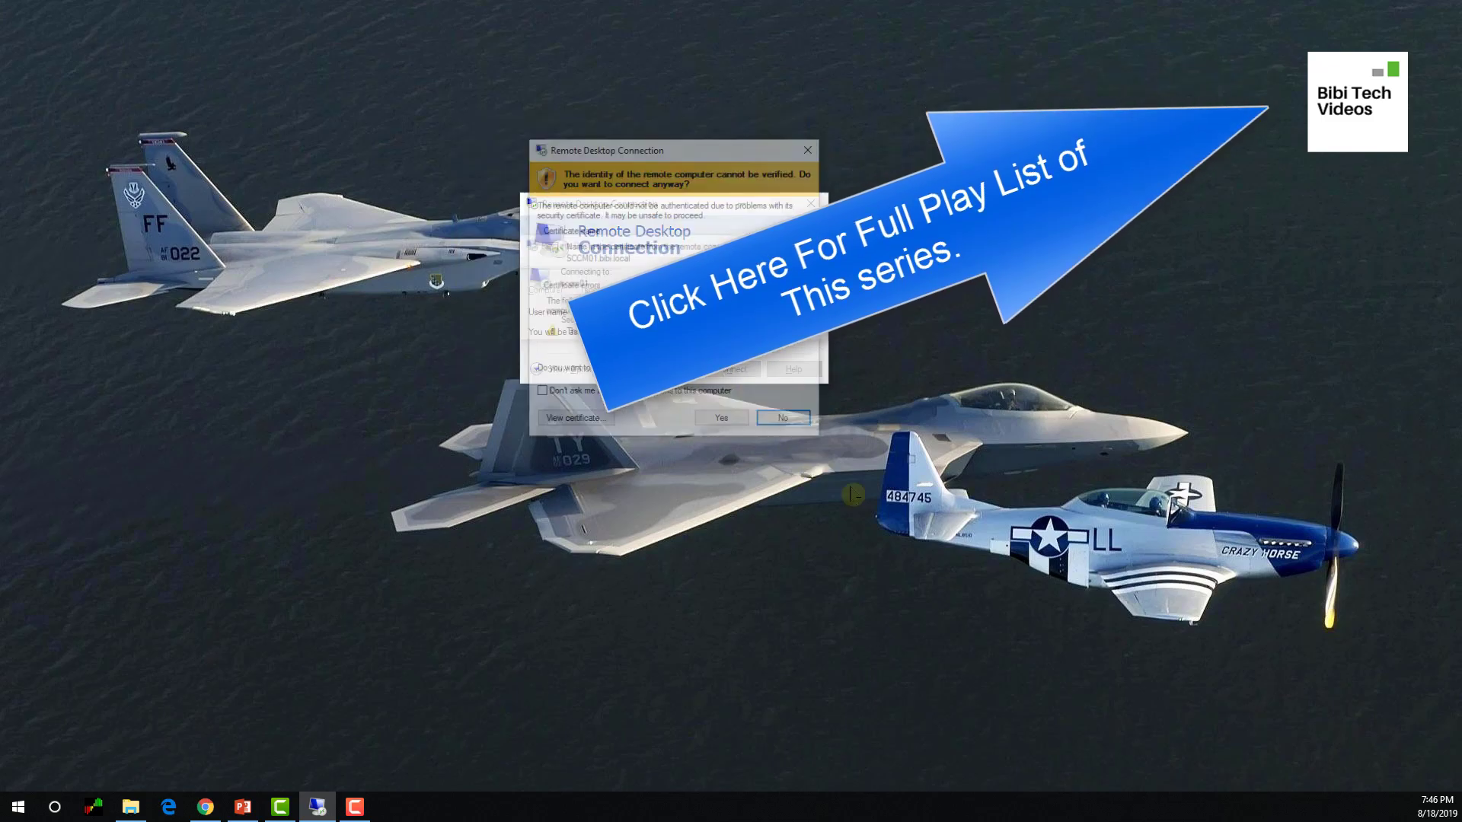
left_click(737, 421)
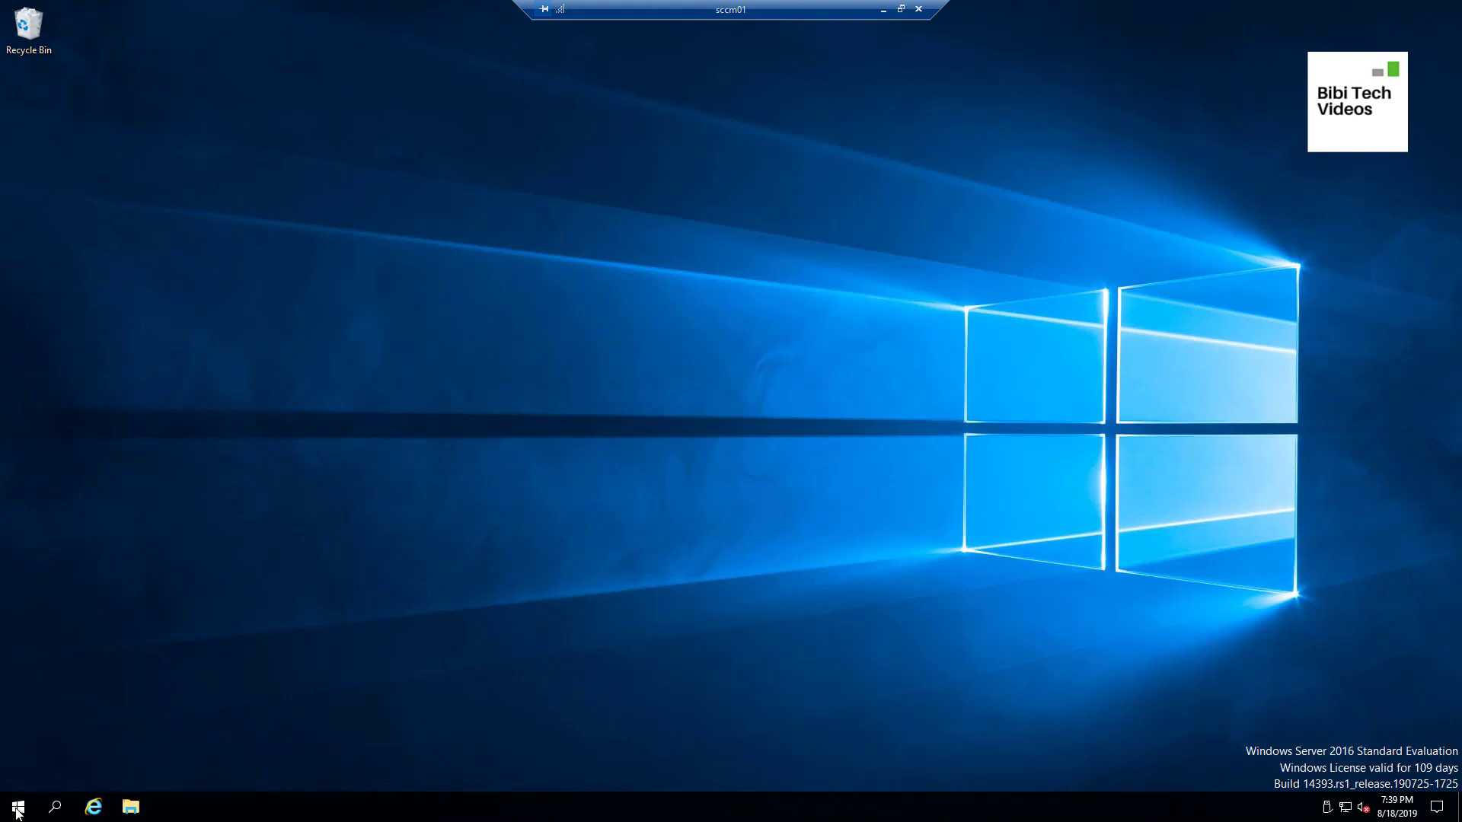
Start the Configuration Manager Console on the server and dismiss the new update notice.
left_click(19, 806)
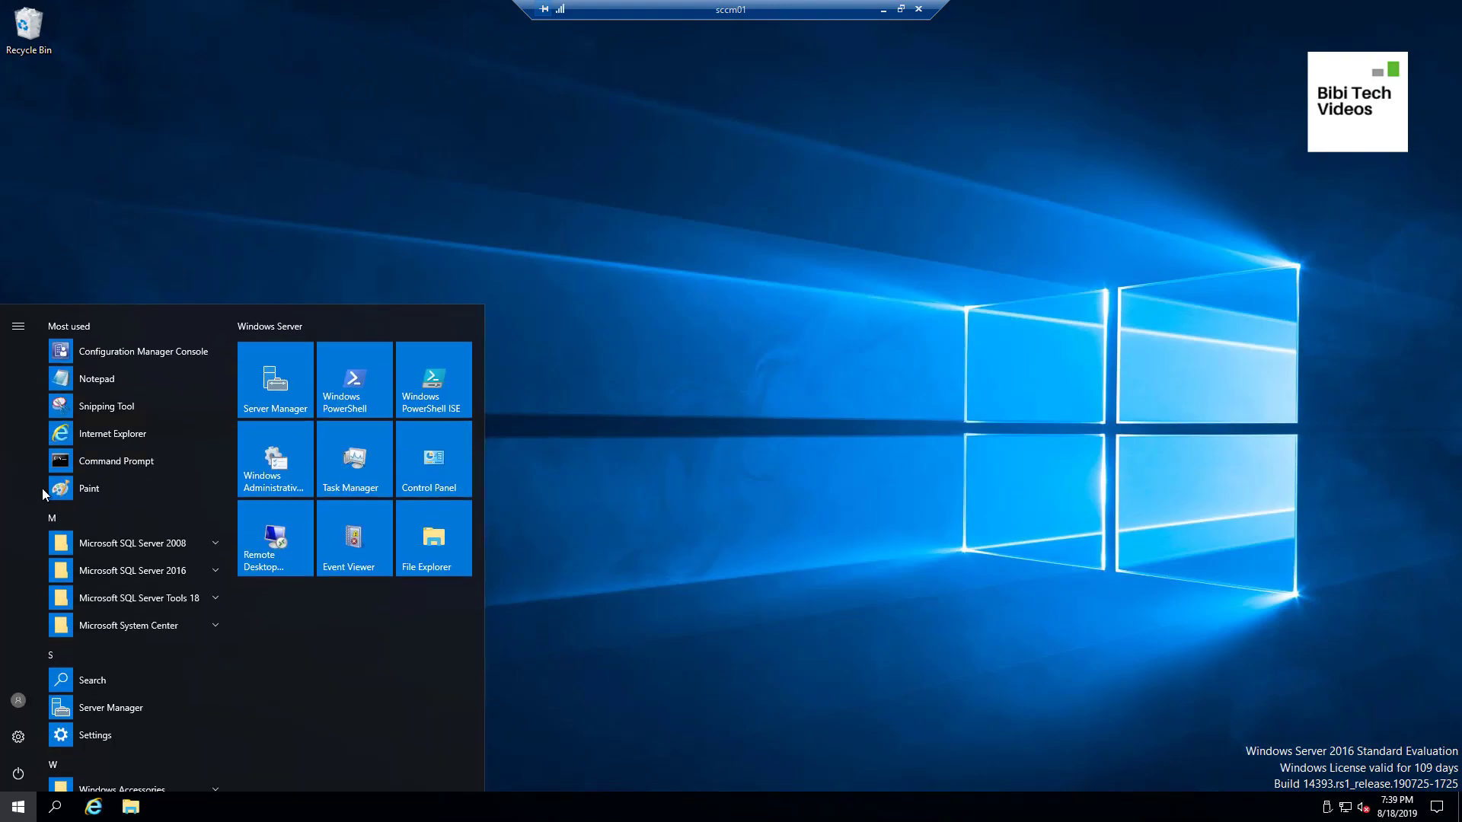
left_click(119, 363)
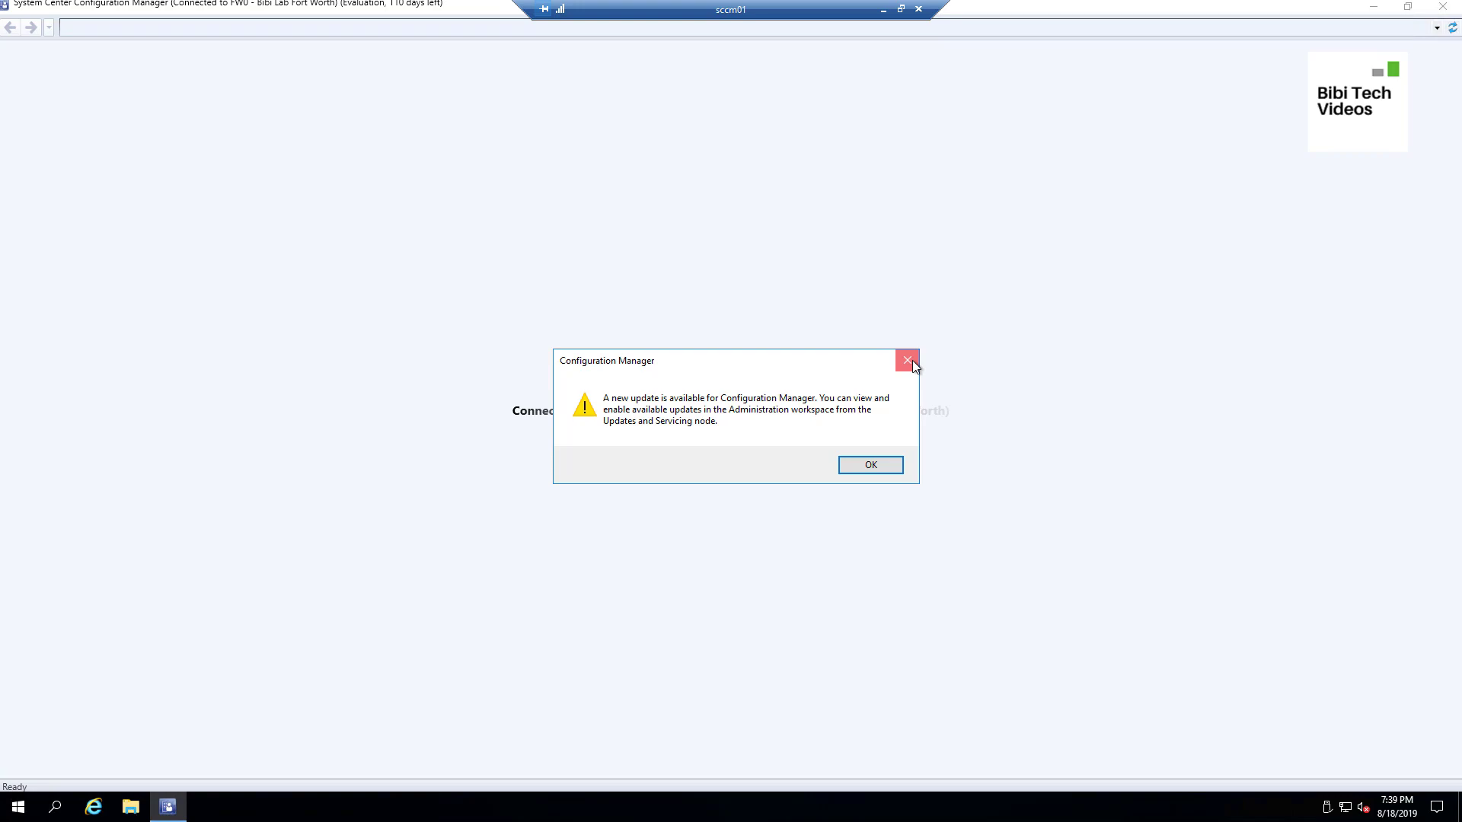
left_click(907, 360)
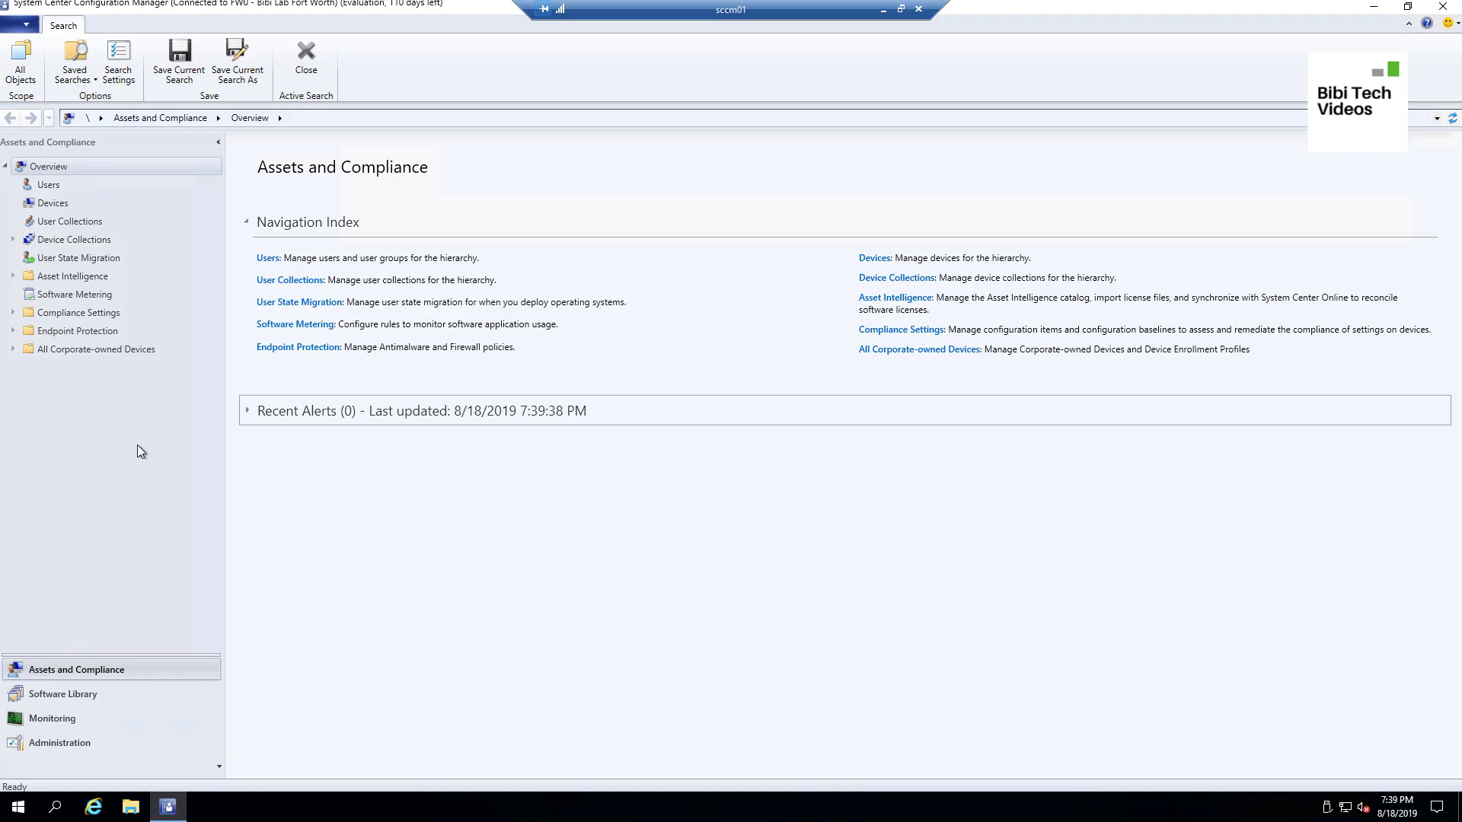
Display Client Settings in the Administration workspace and slightly widen the list's Name column.
left_click(84, 742)
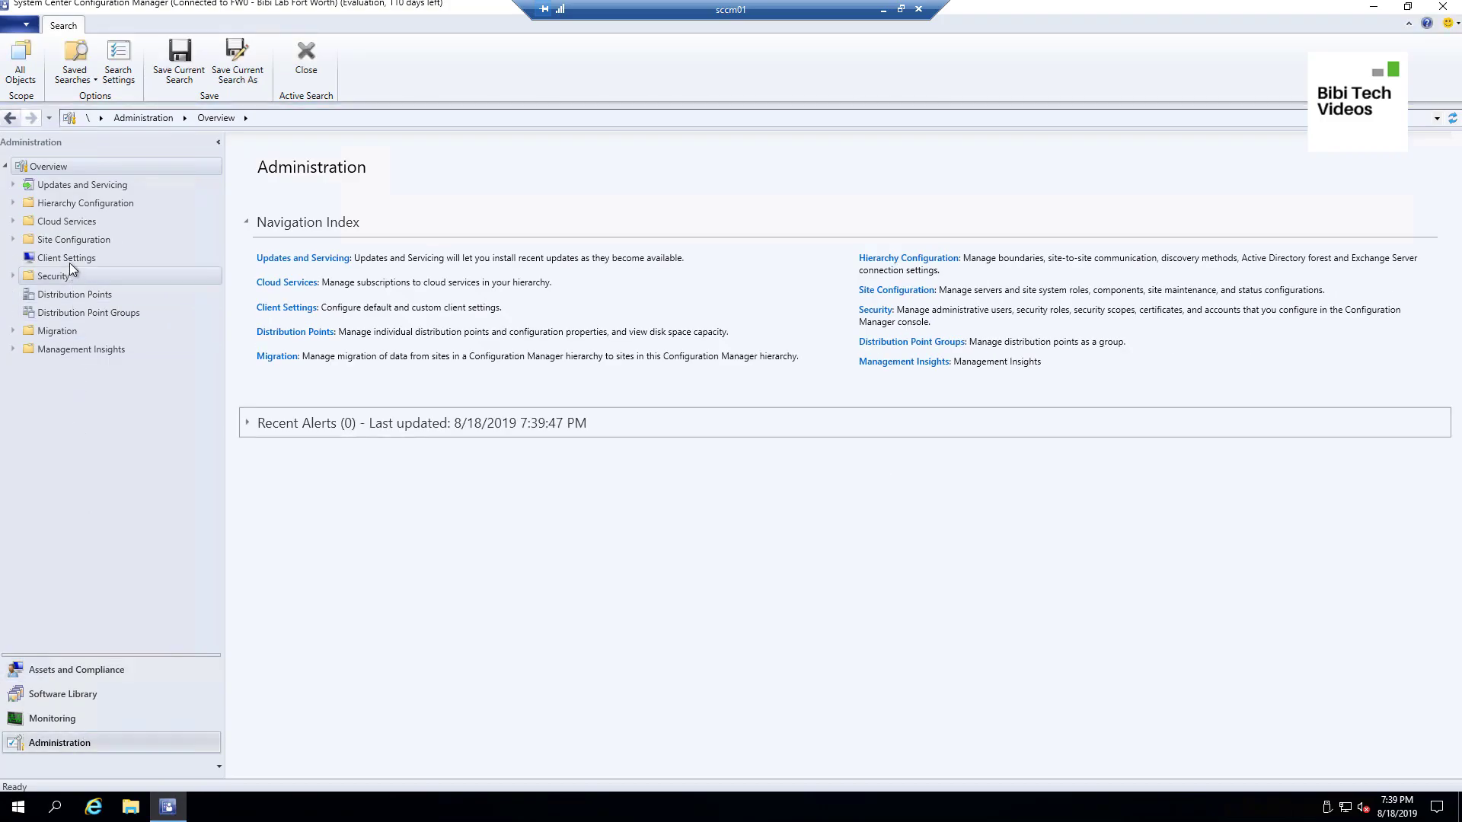
left_click(70, 262)
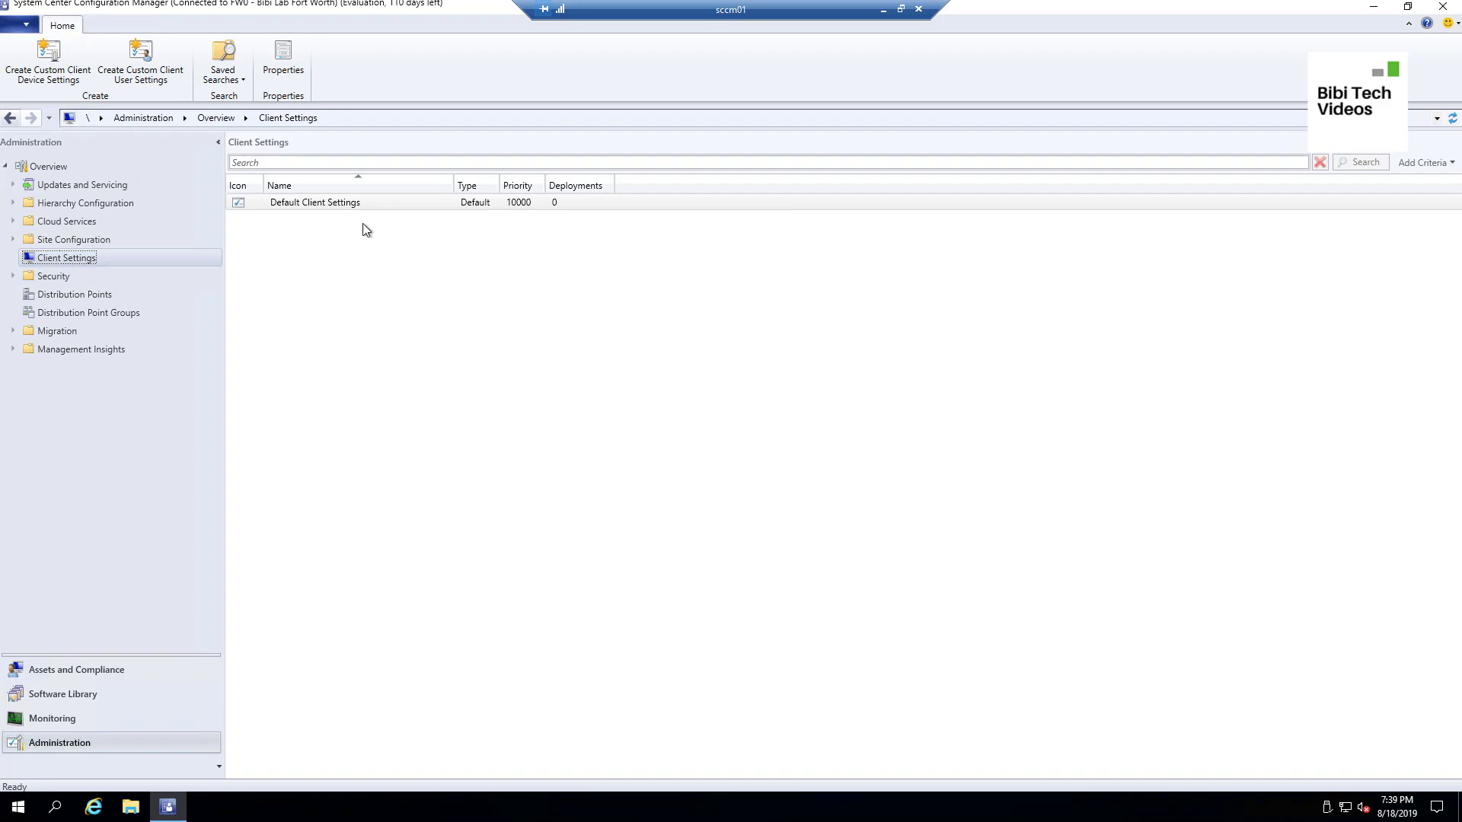
left_click_drag(455, 191, 472, 186)
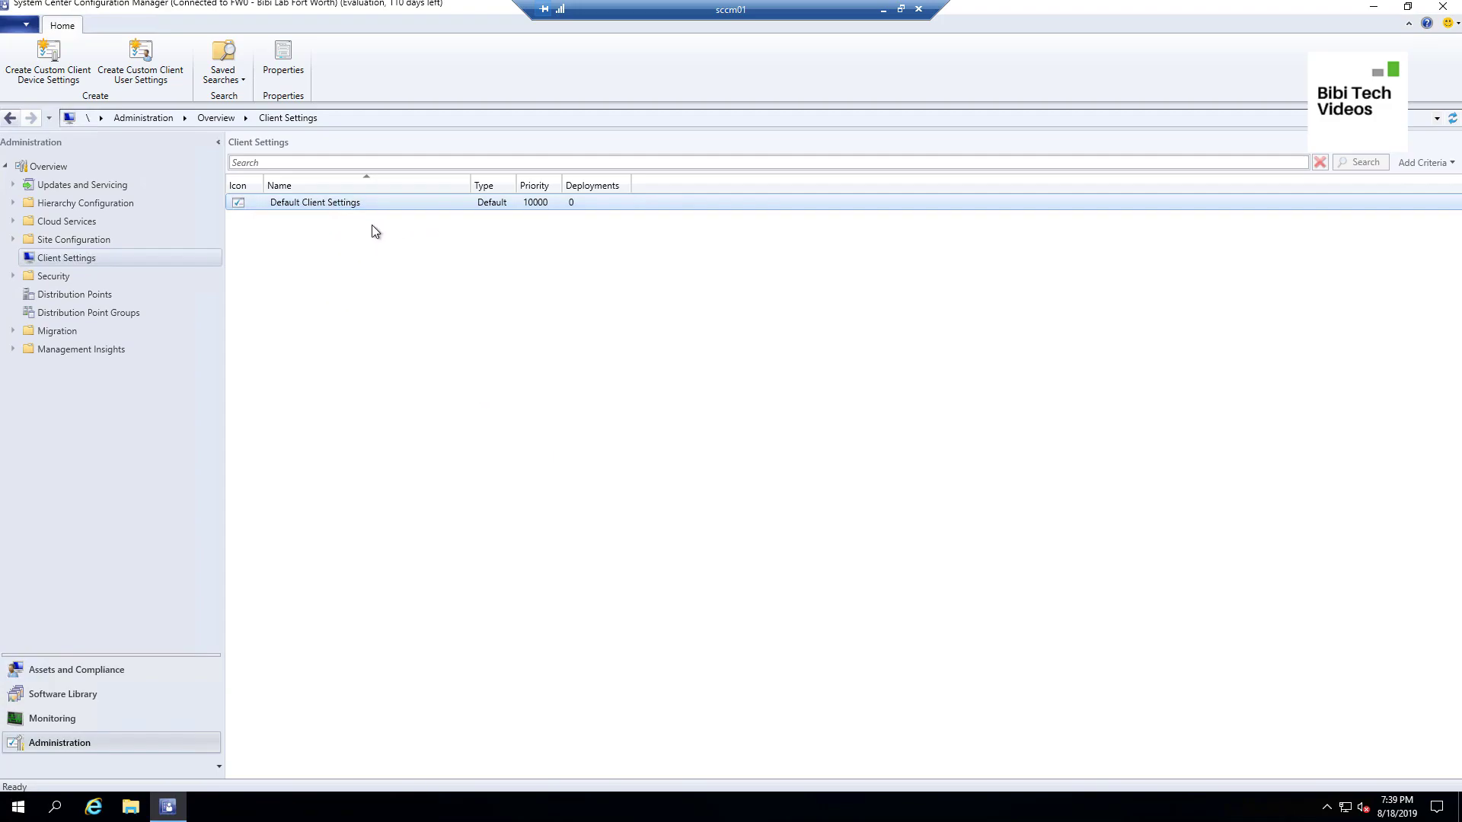
Examine the Client Cache, Cloud Services, Compliance and Computer Agent settings in the Default Client Settings properties, and close them without changes.
right_click(391, 203)
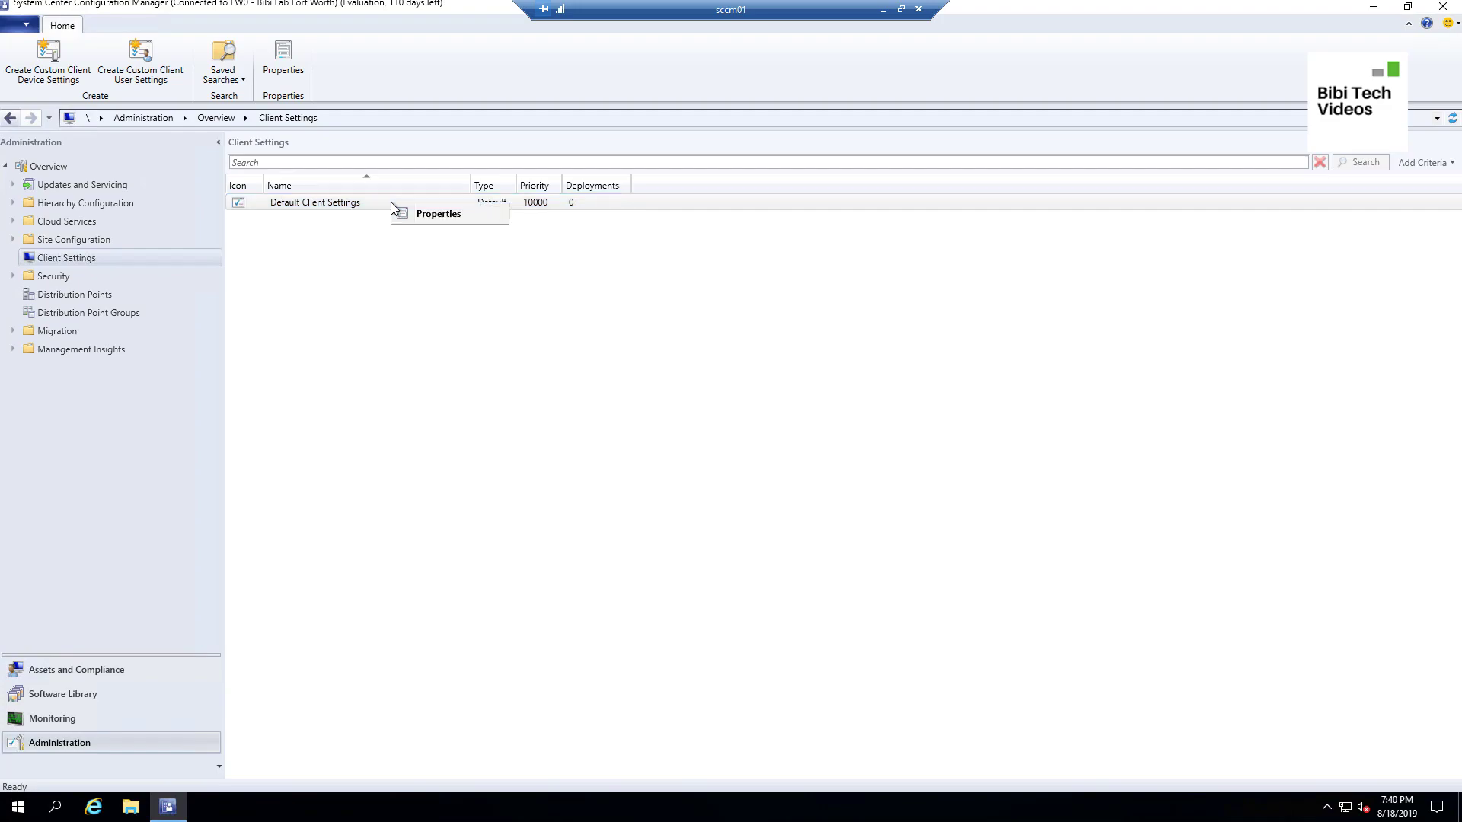
left_click(431, 216)
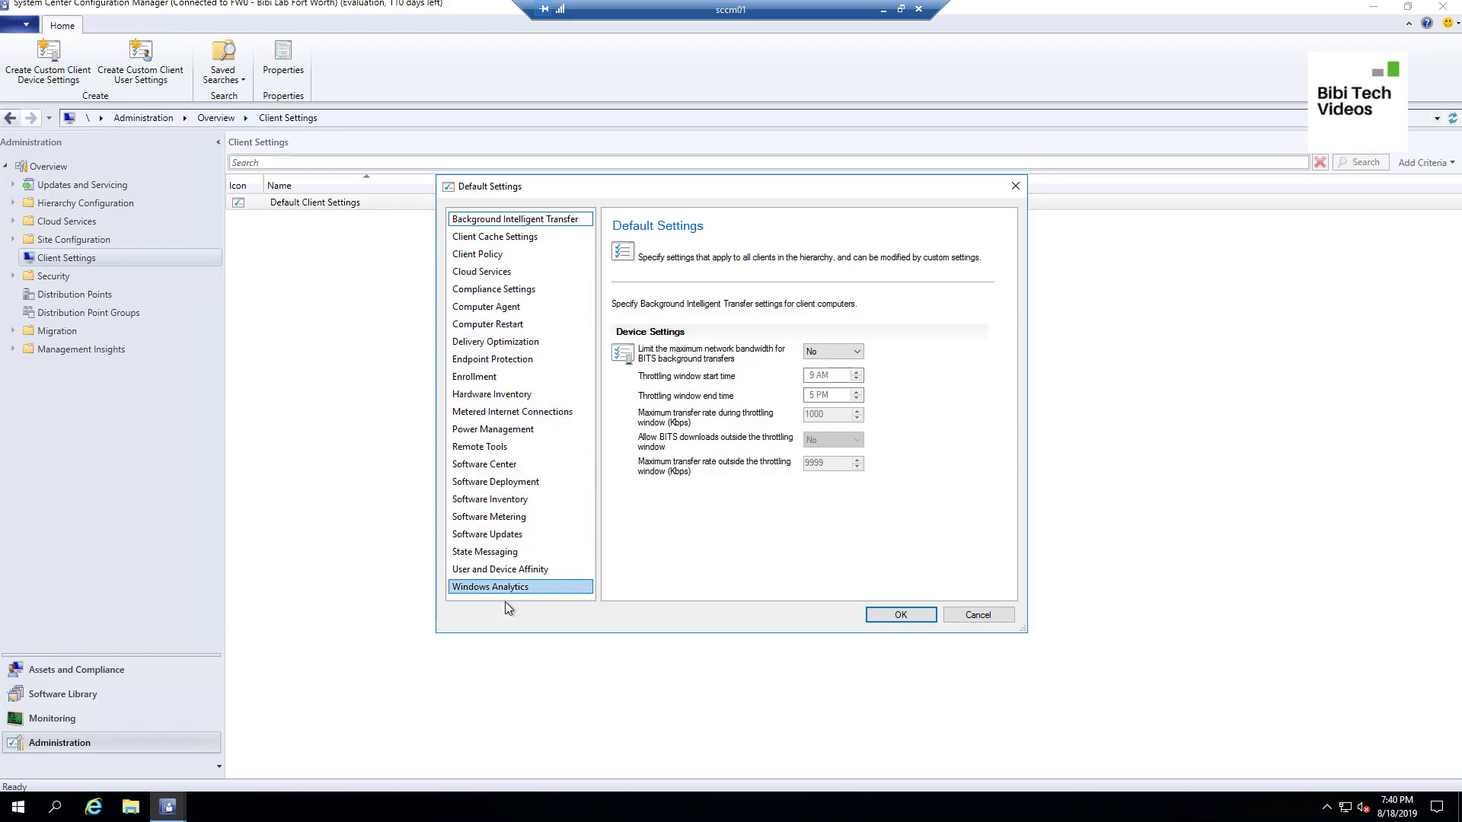
left_click(500, 238)
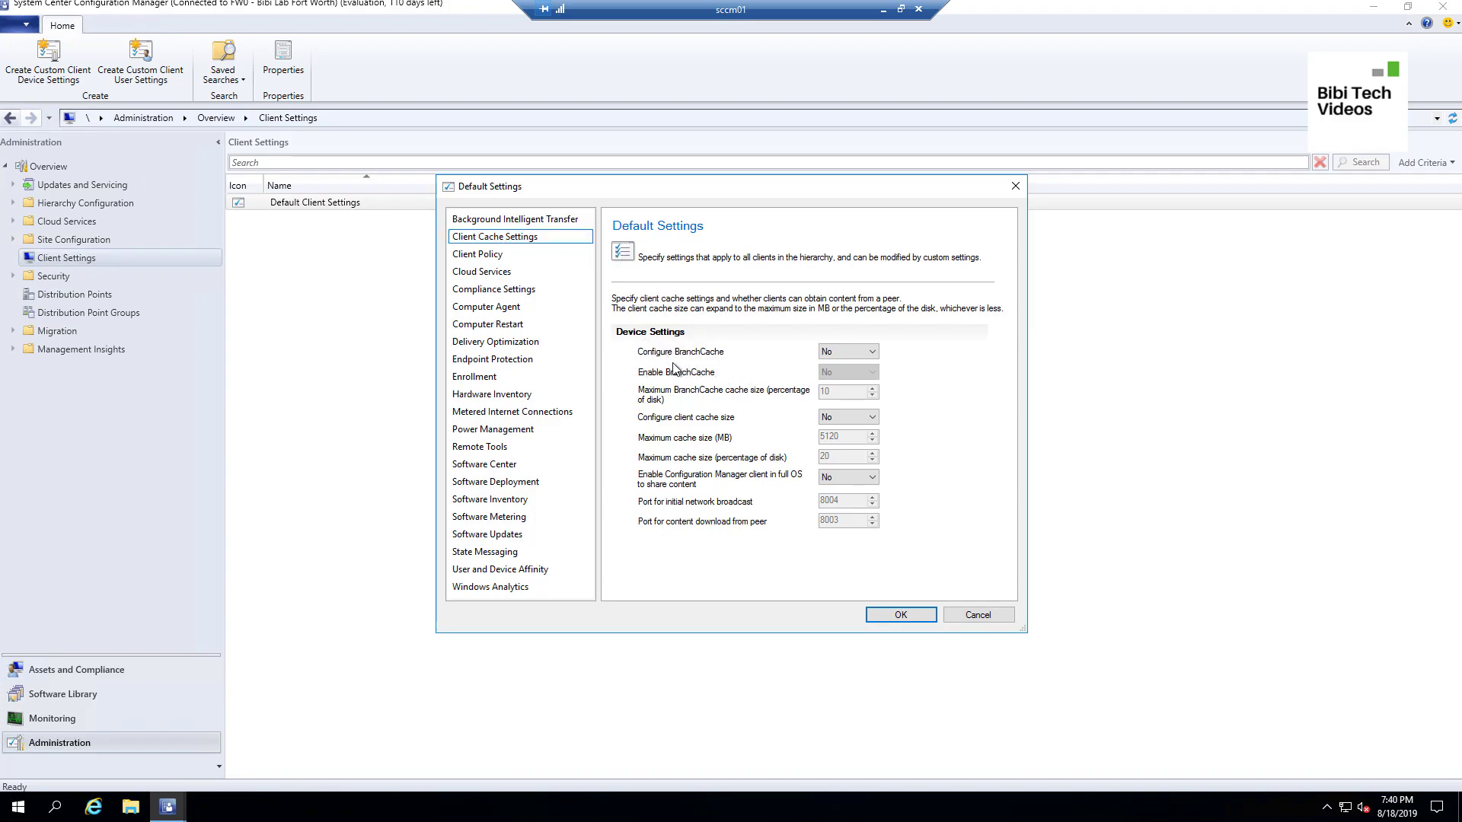
left_click(482, 271)
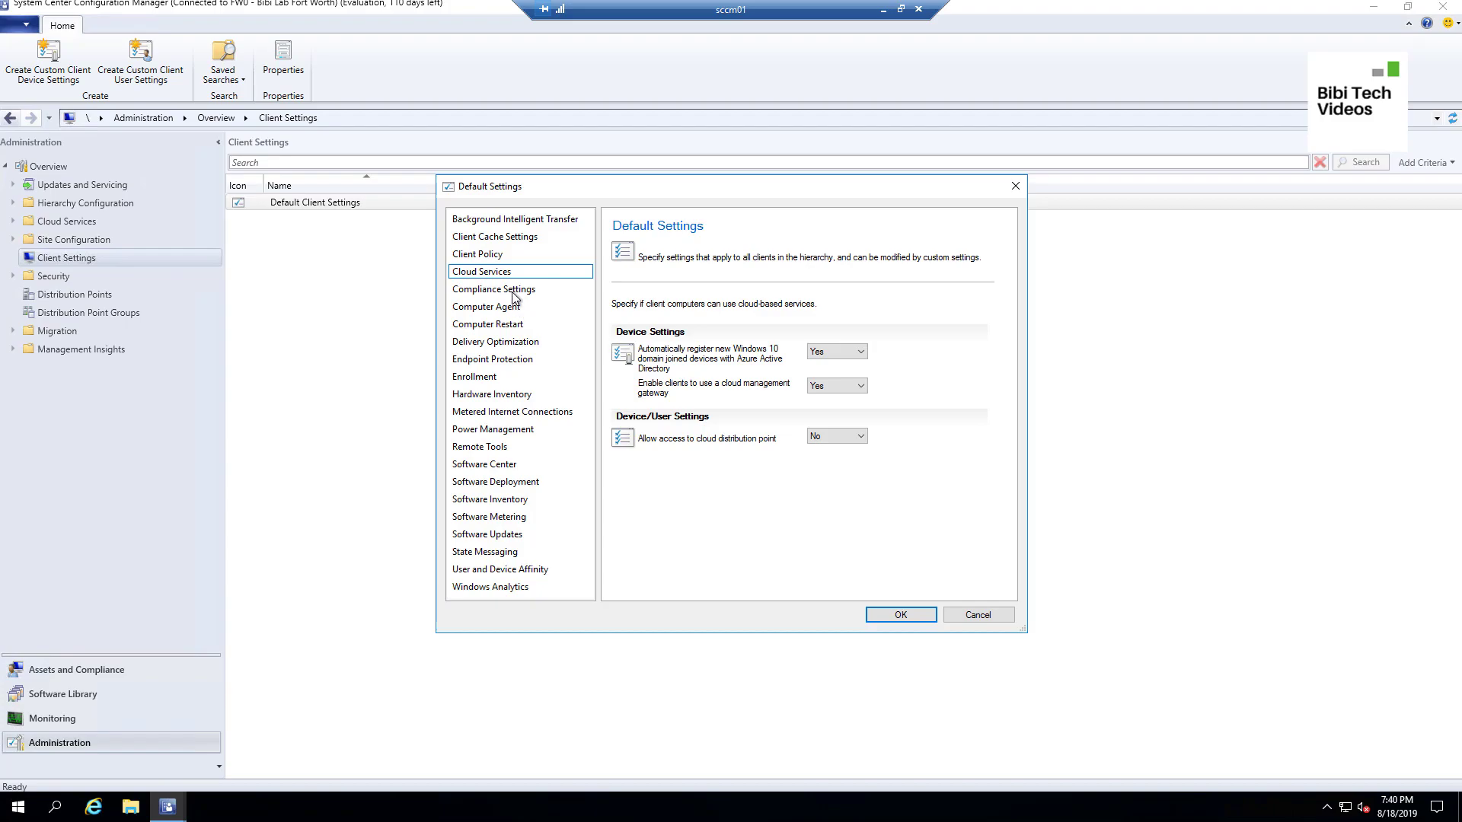
left_click(476, 289)
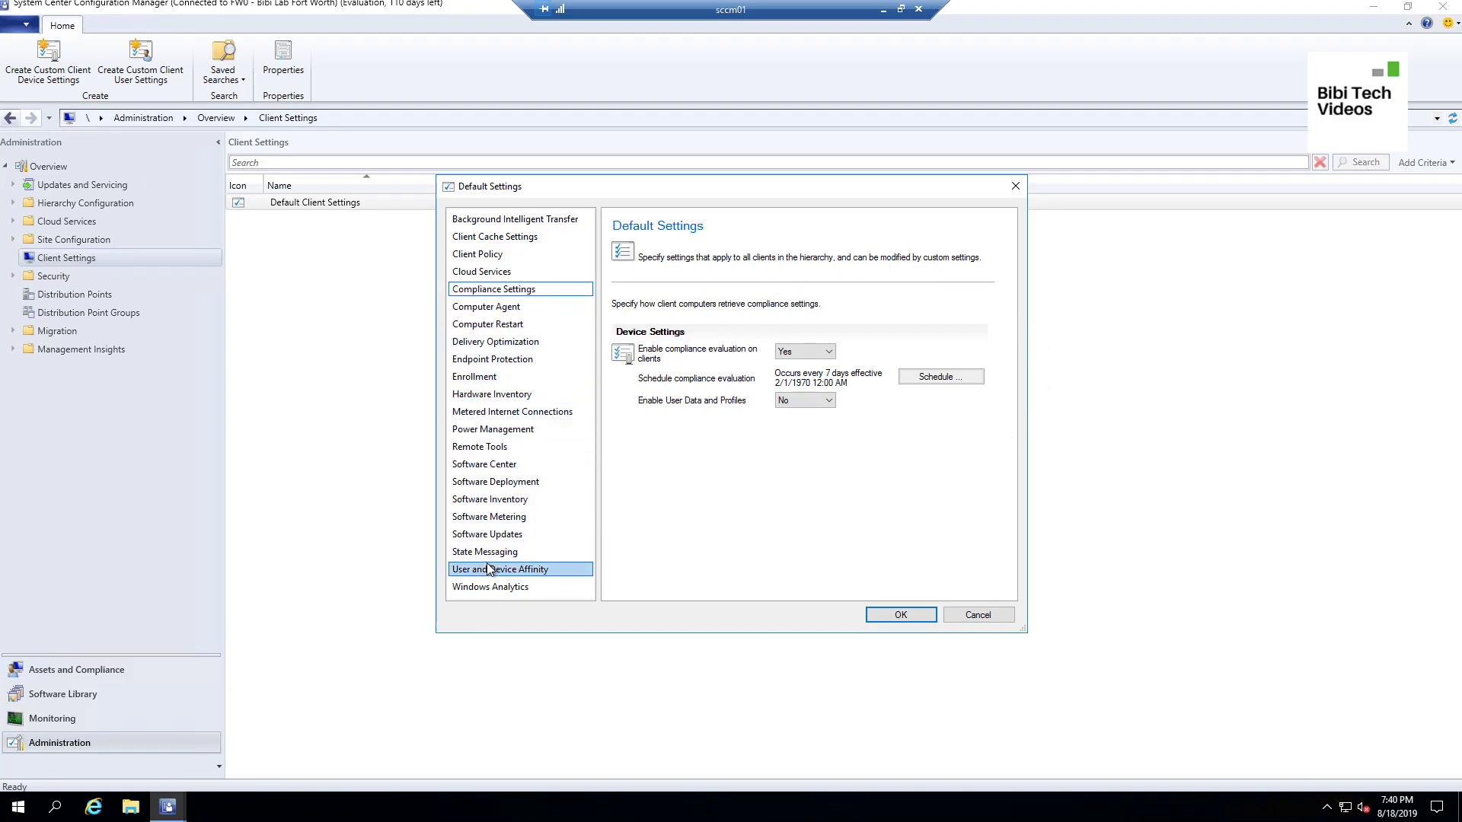
left_click(506, 307)
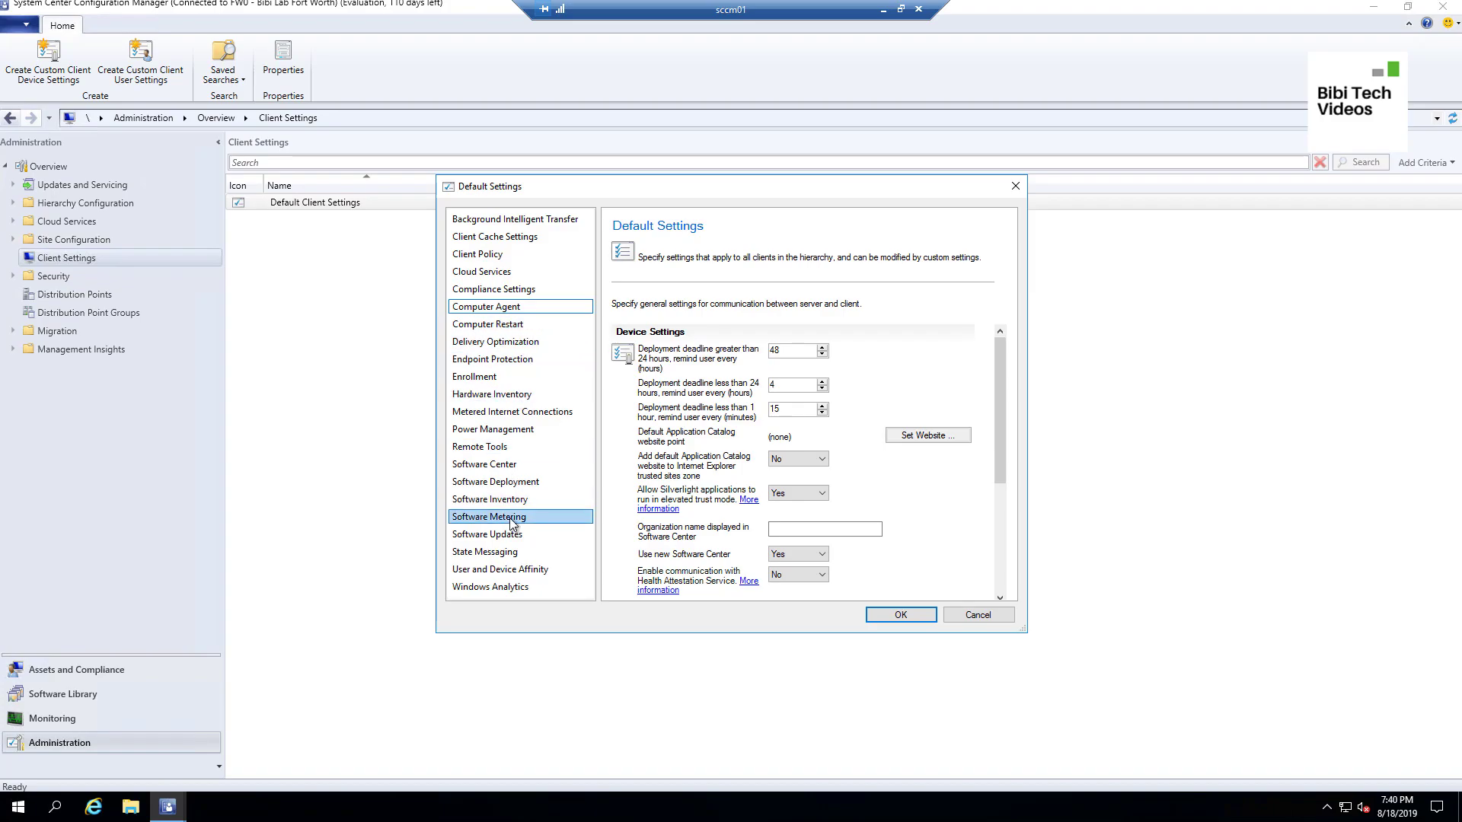
left_click(1005, 616)
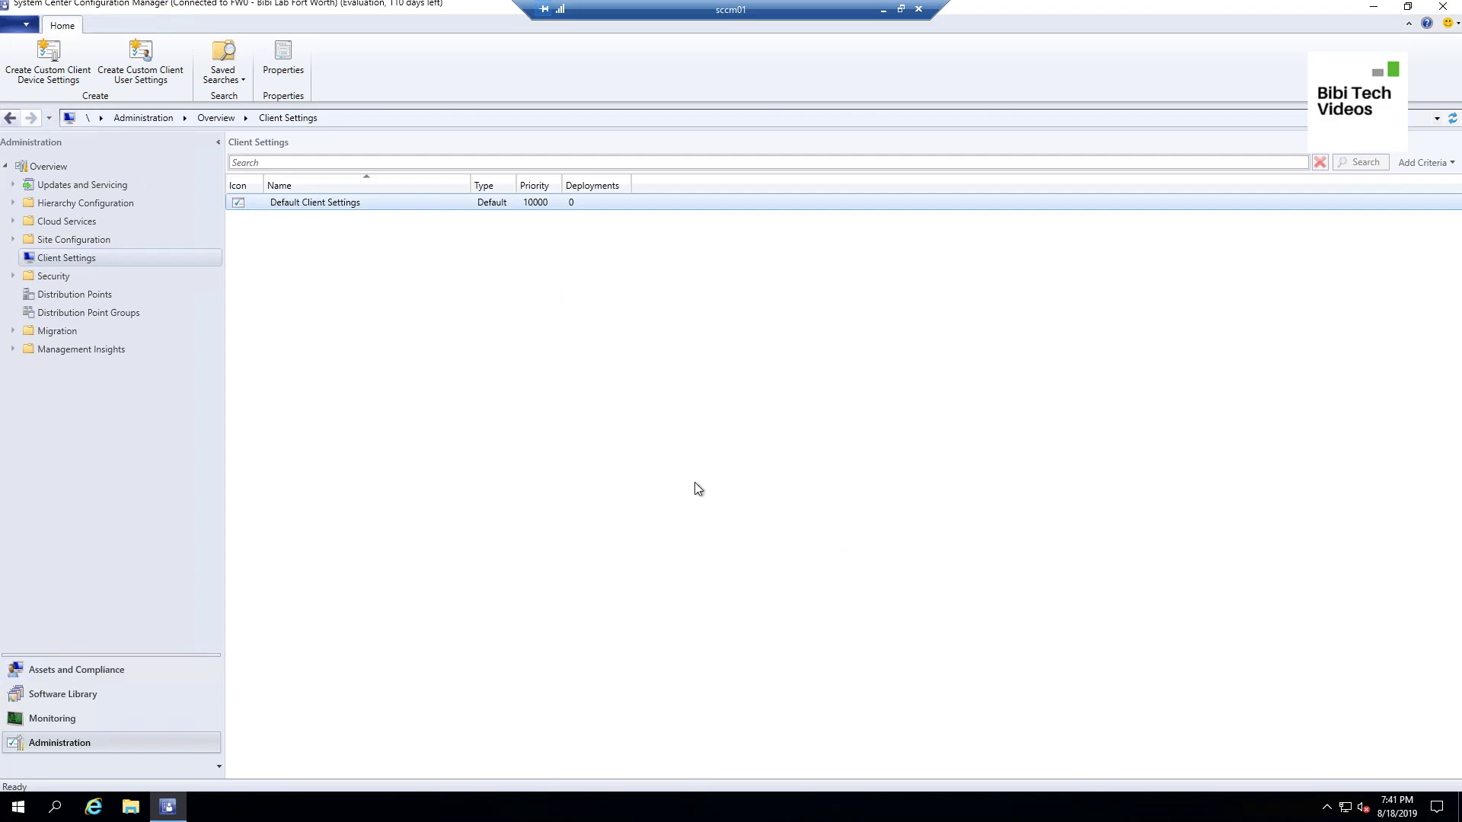
Review the Software Updates and Computer Restart settings of Default Client Settings alongside its list priority, and close the properties without changes.
left_click(425, 204)
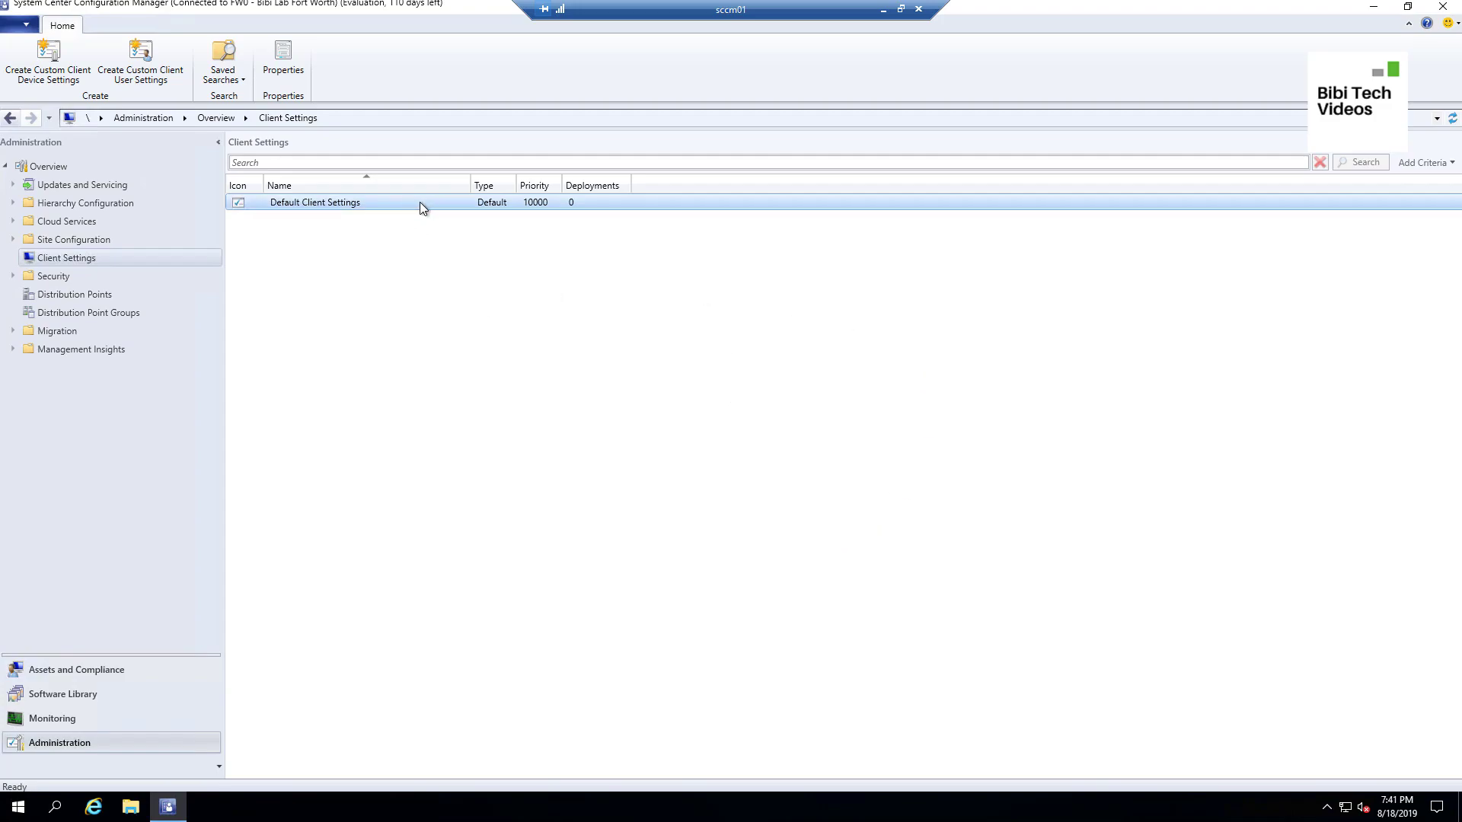
right_click(385, 210)
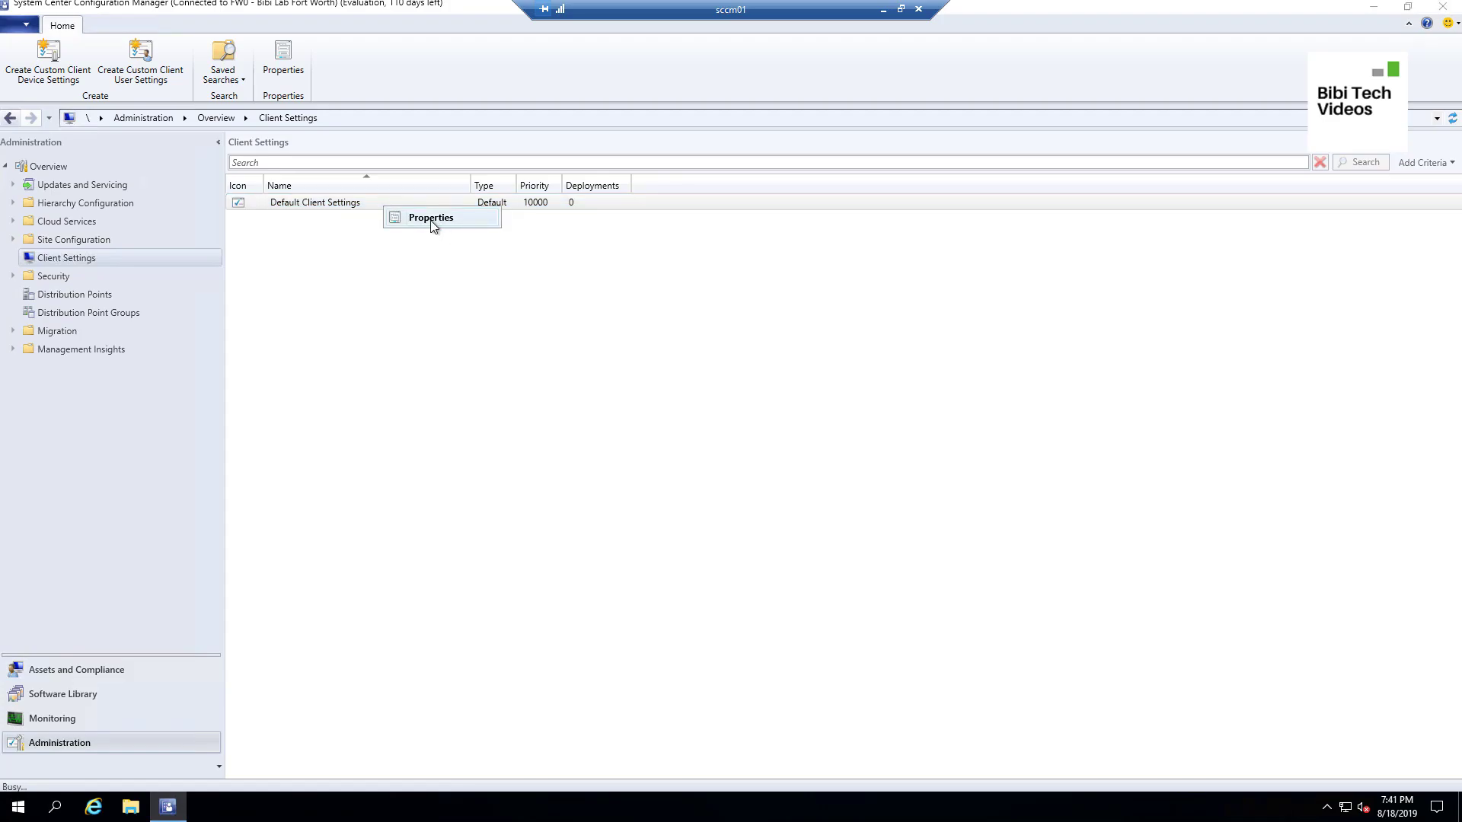
left_click(431, 219)
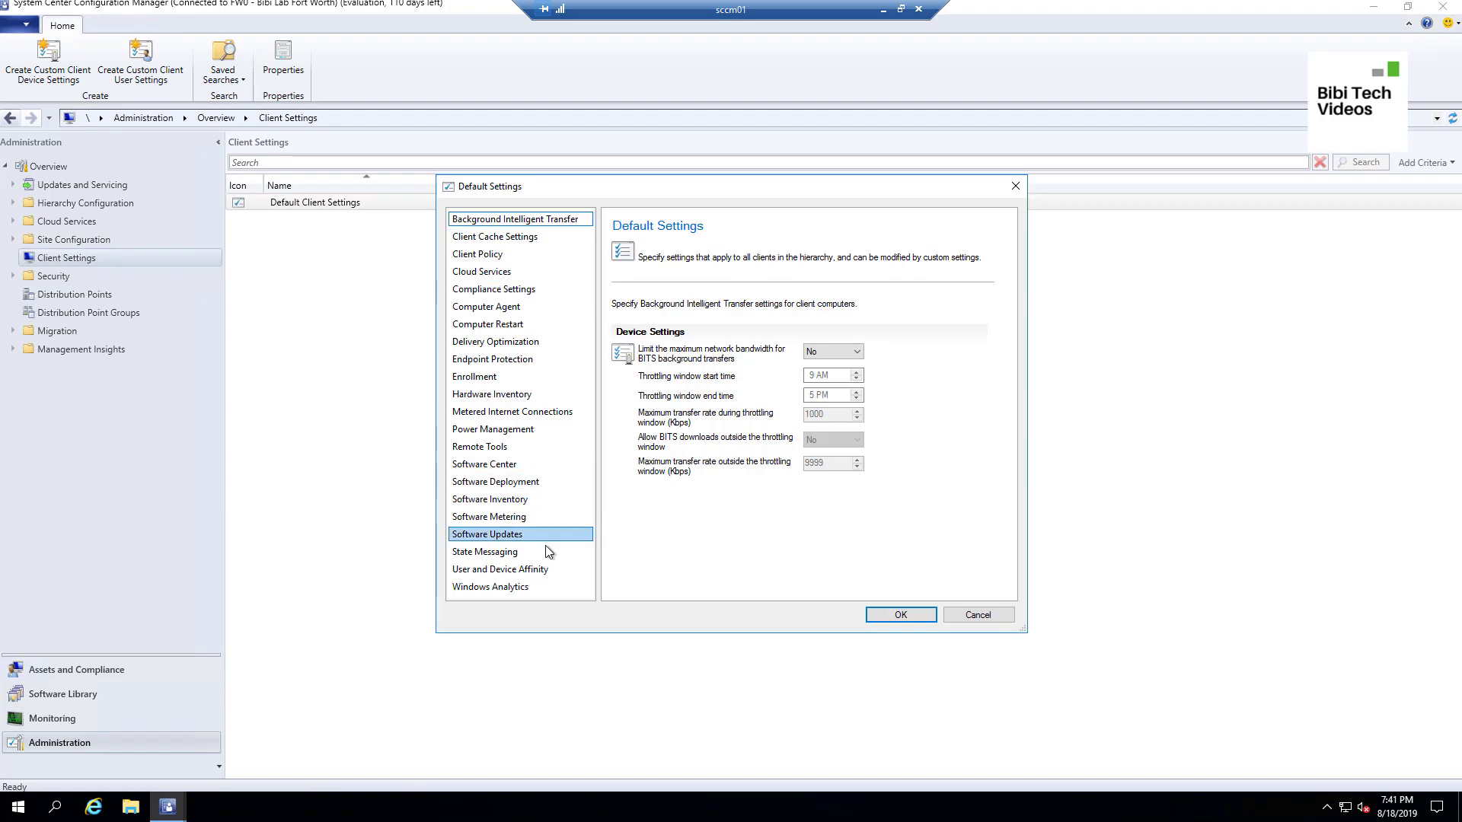
left_click(504, 535)
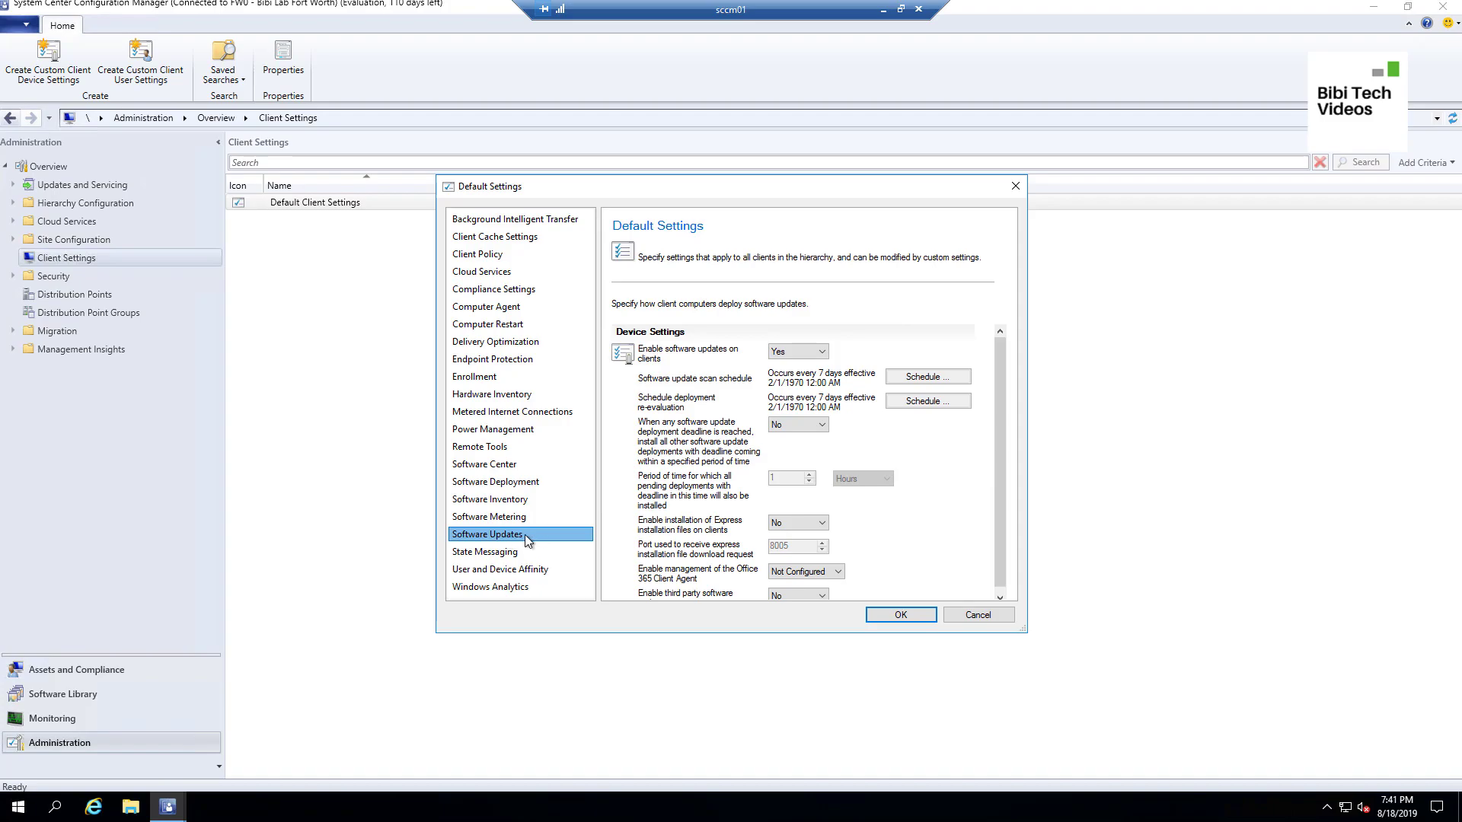
left_click(487, 327)
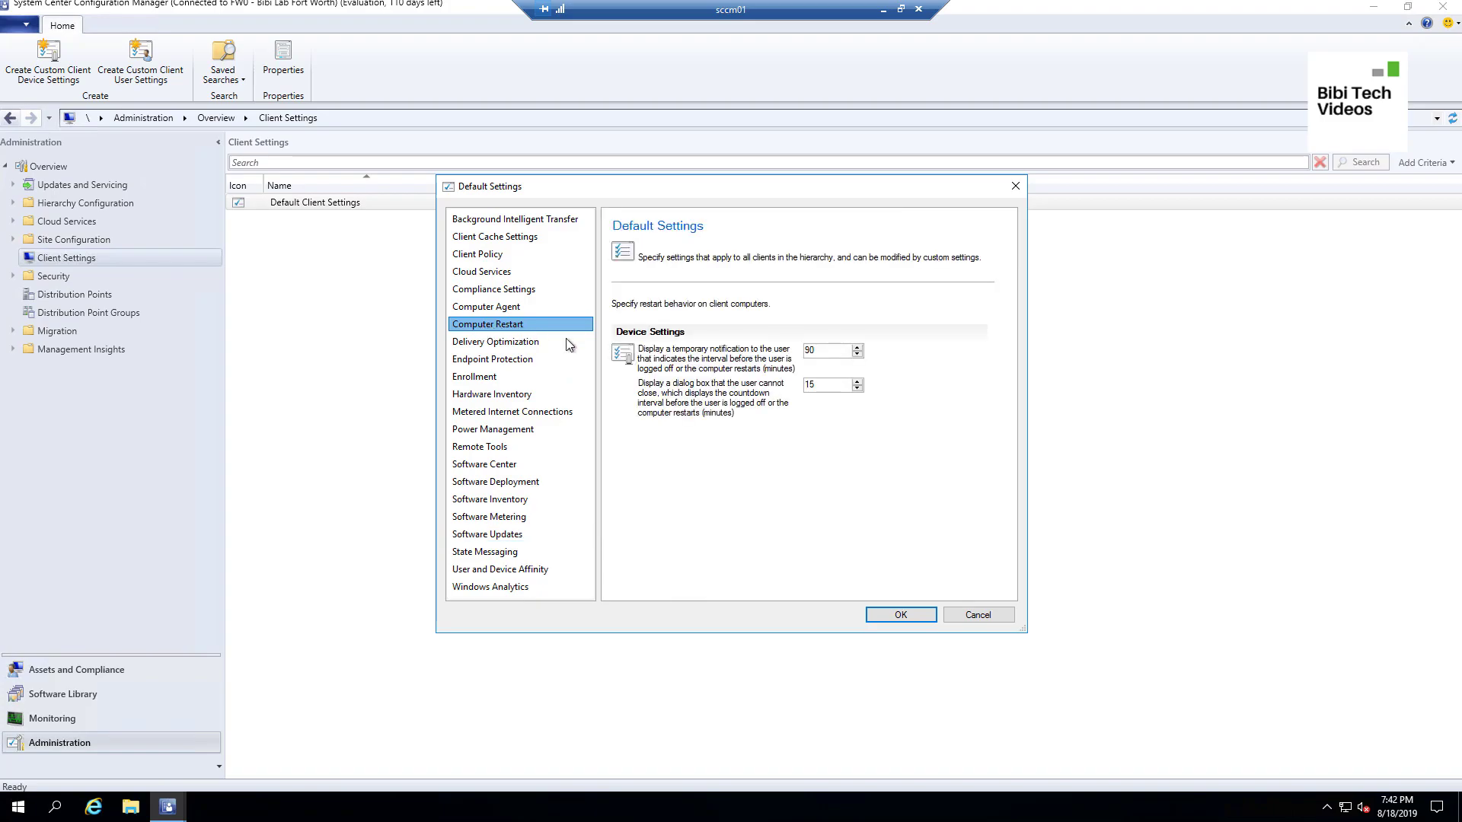
left_click(507, 535)
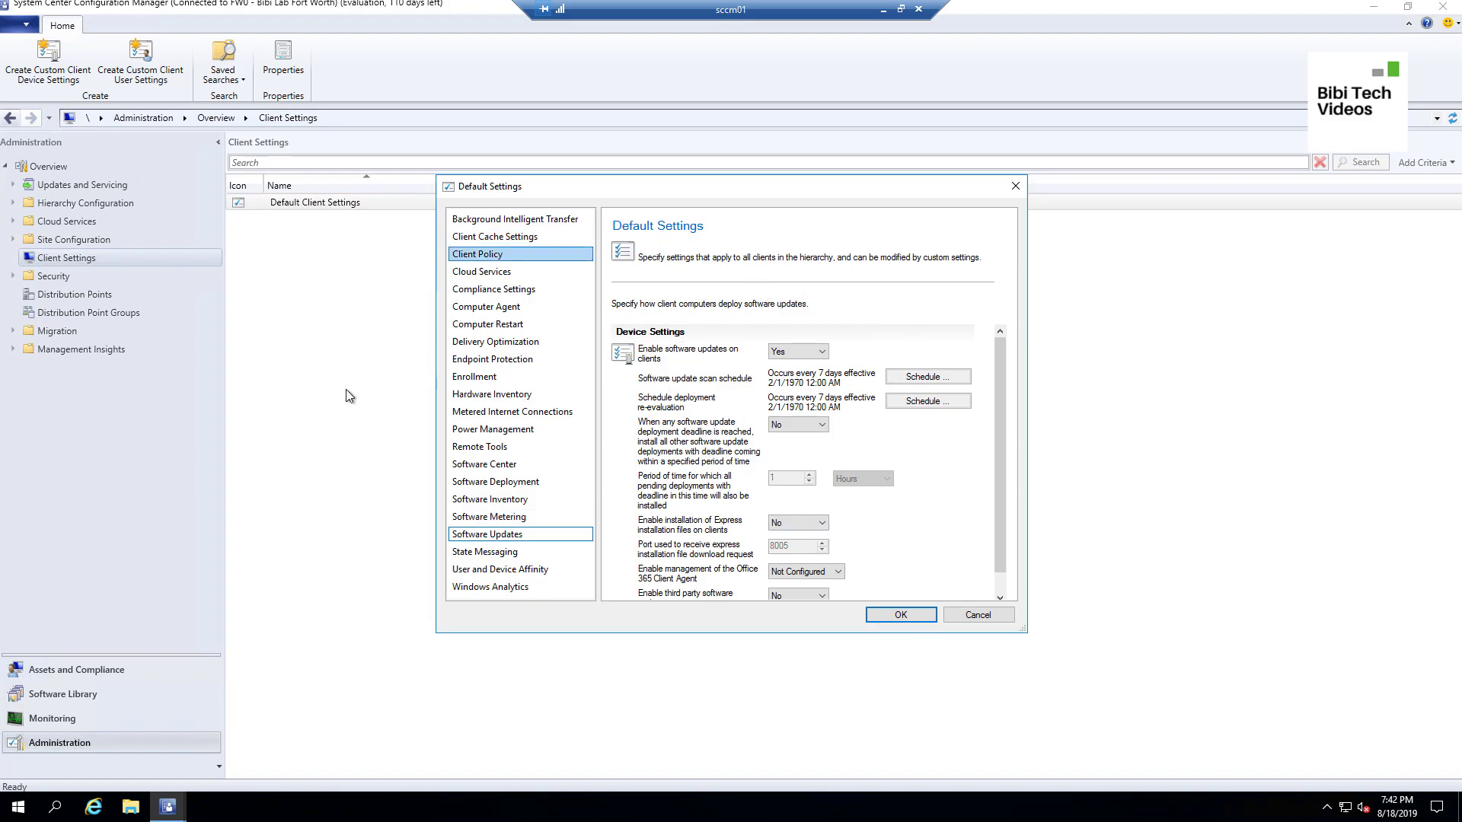
left_click_drag(641, 185, 540, 277)
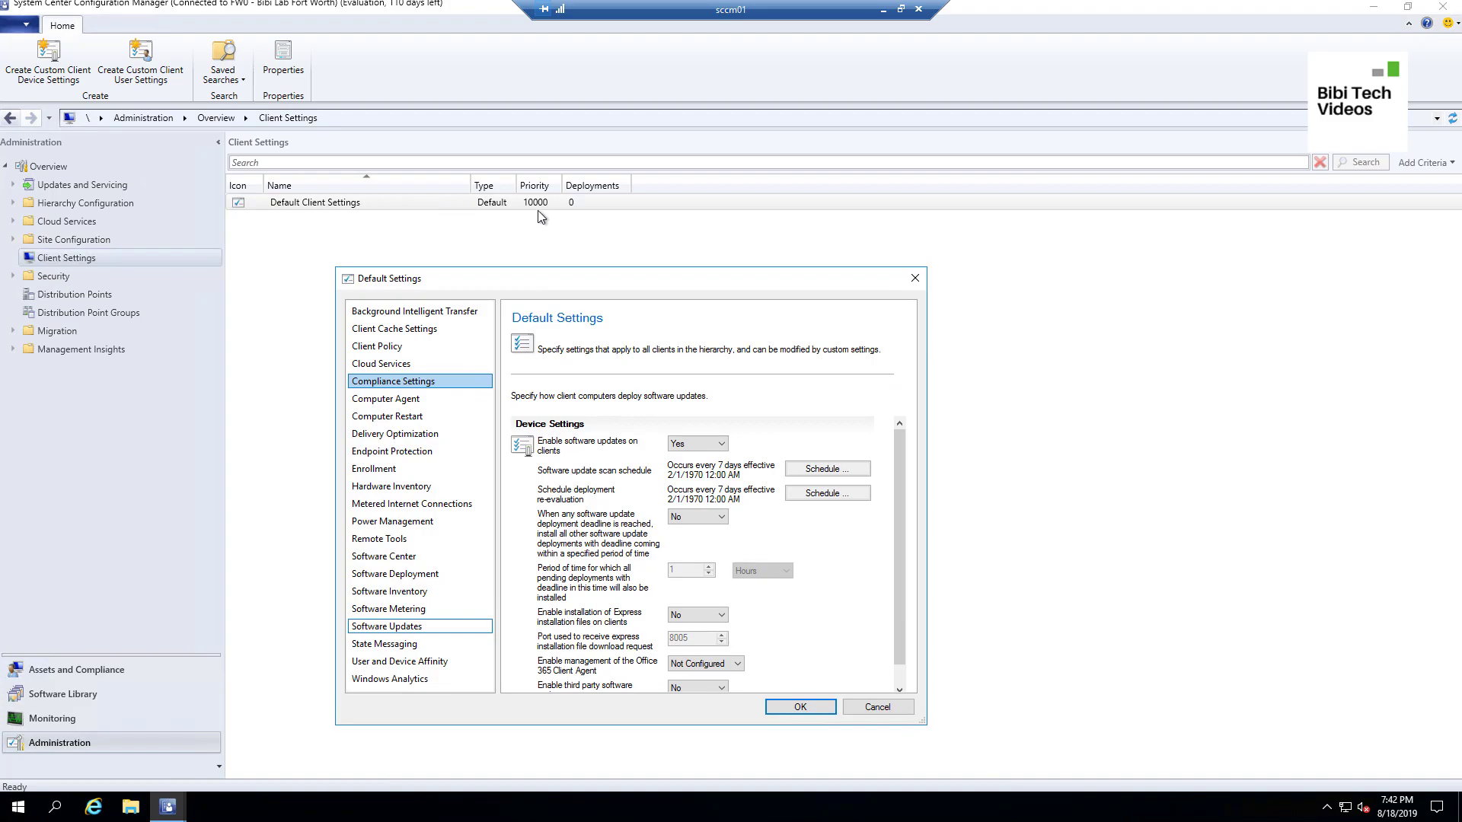
left_click(327, 204)
left_click(452, 489)
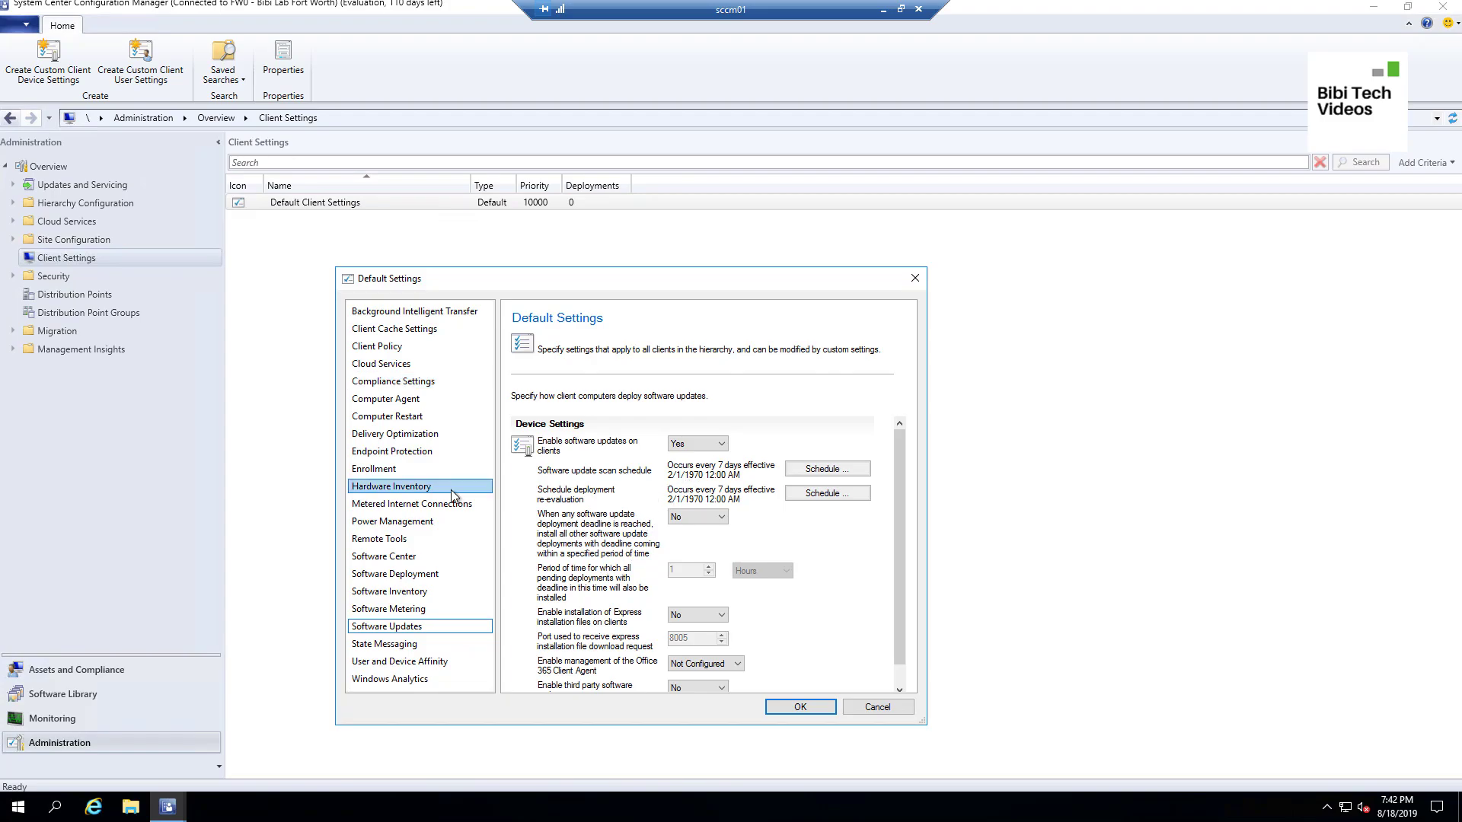
left_click(396, 328)
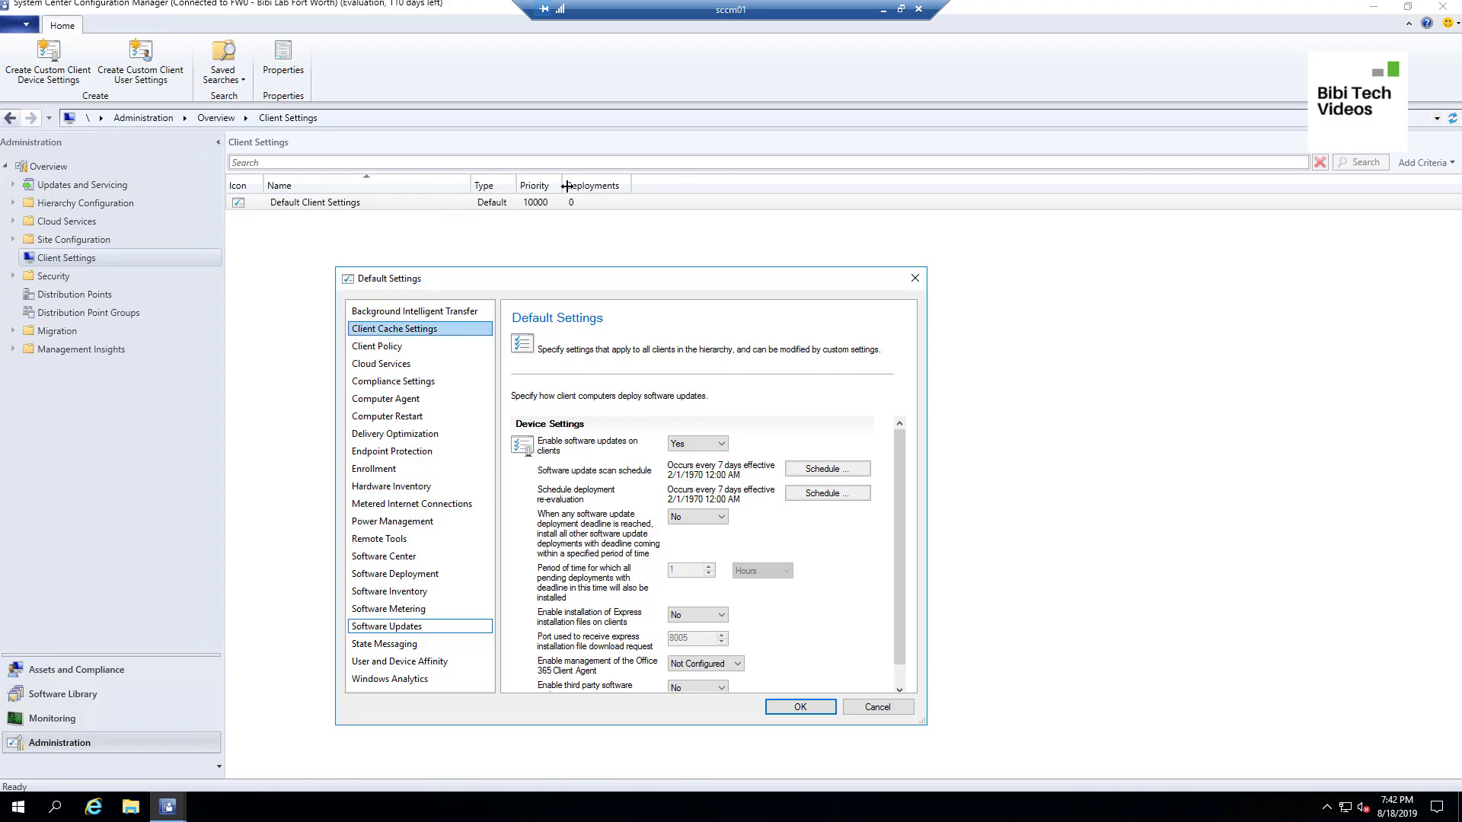
left_click(901, 708)
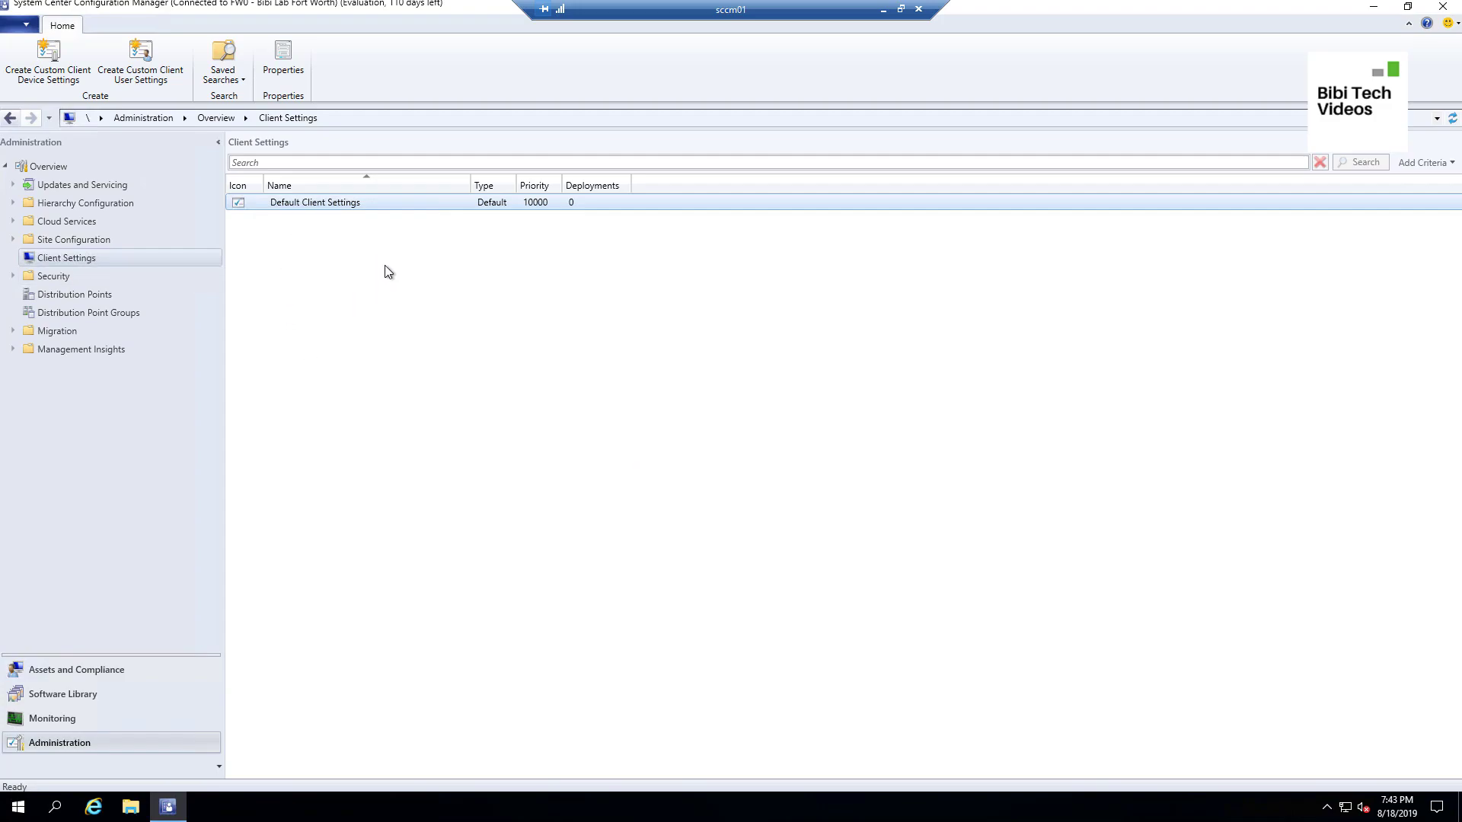
Start new custom client device settings and include the Software Updates, Computer Restart and Delivery Optimization groups.
right_click(309, 271)
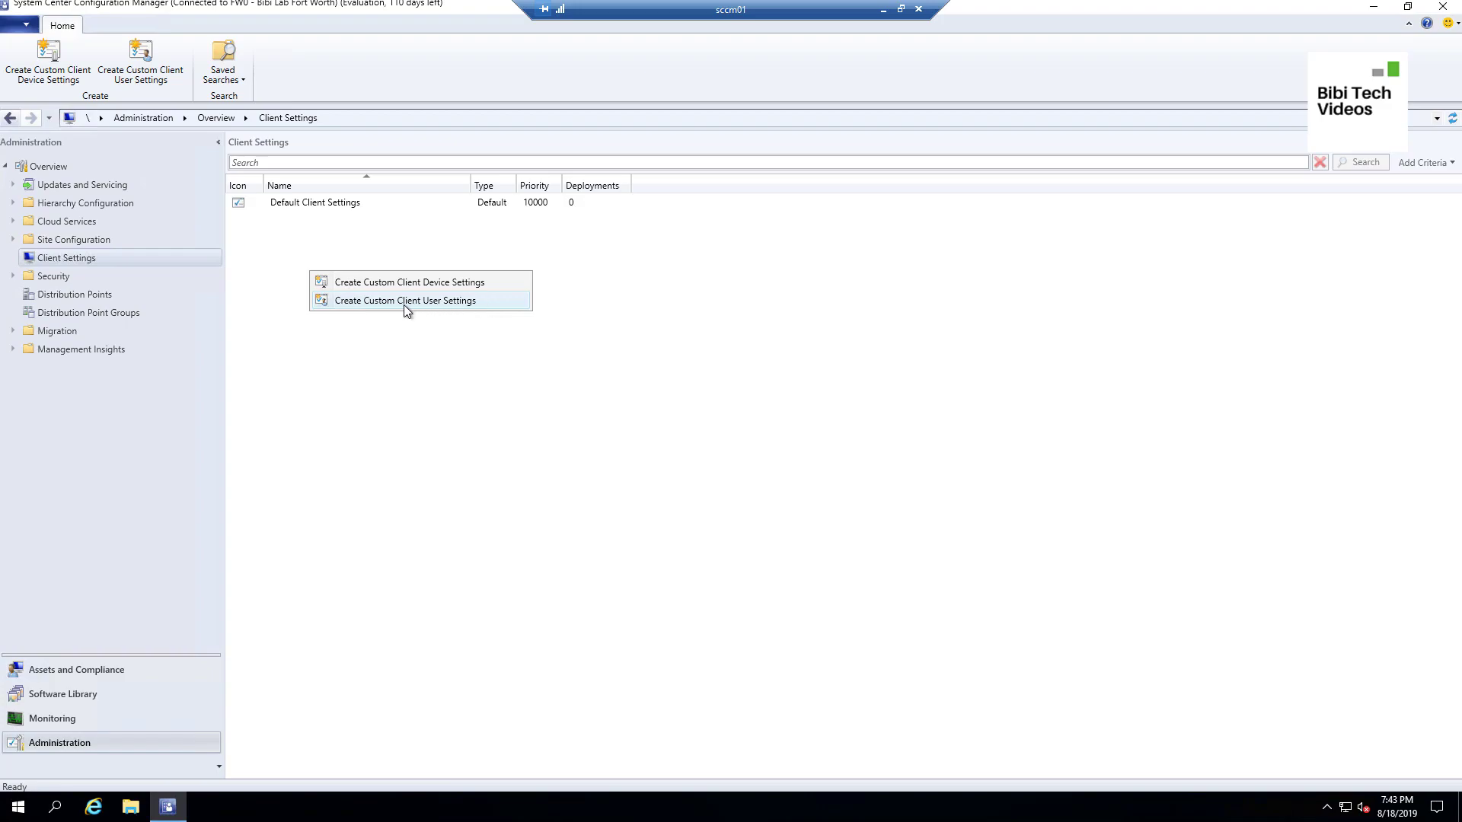
left_click(477, 287)
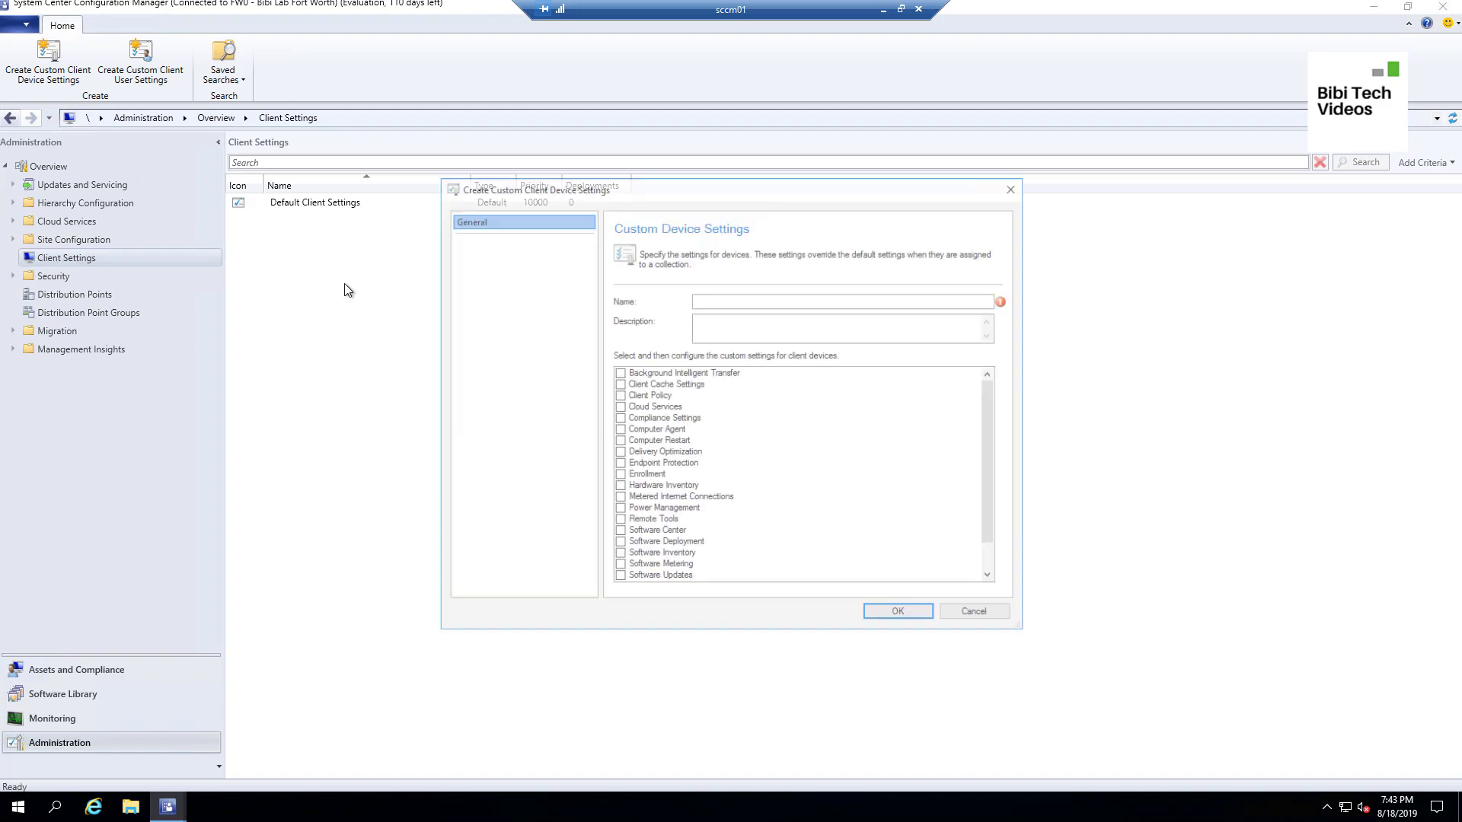
left_click(465, 226)
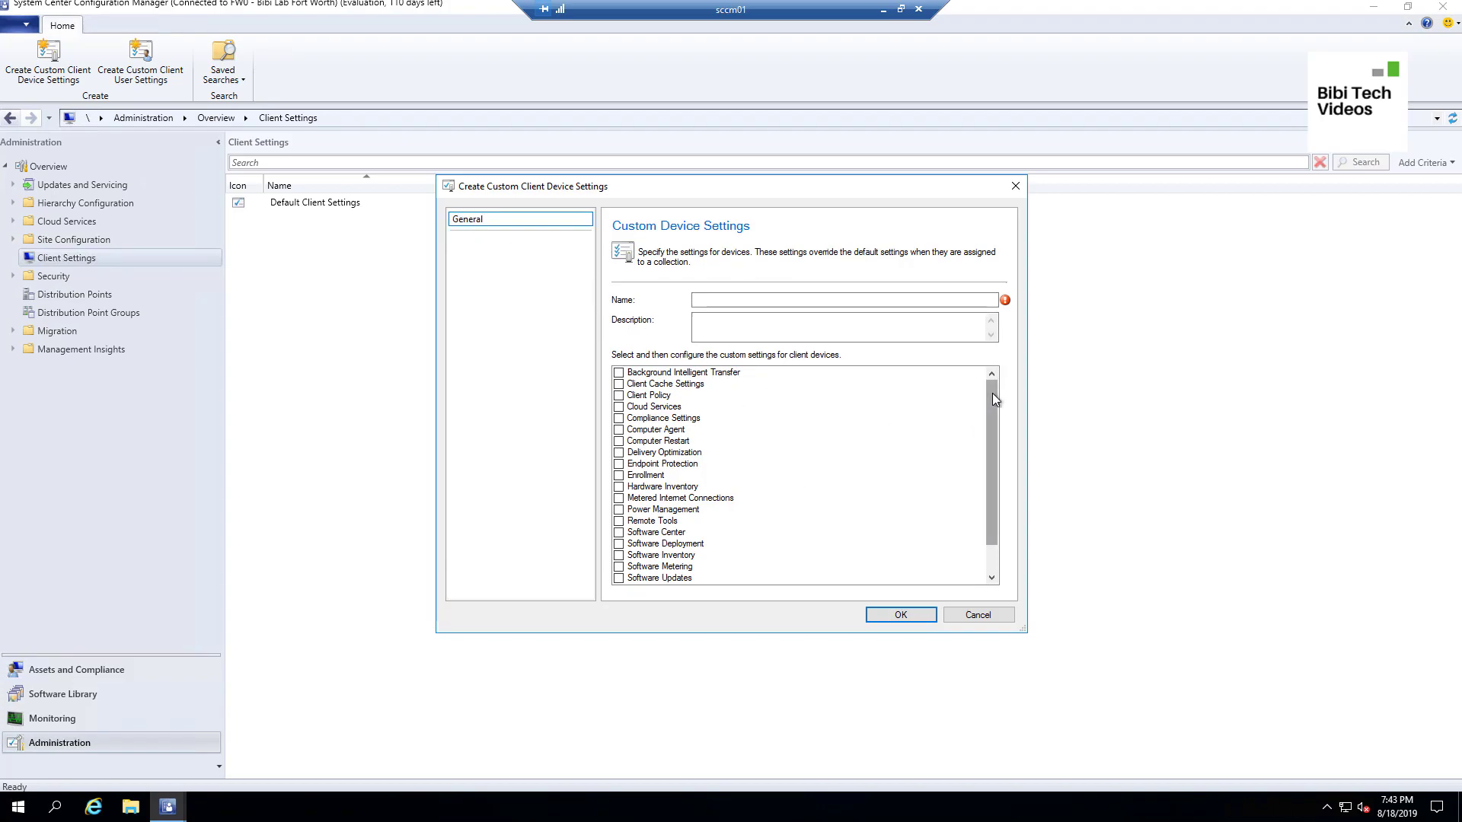
mouse_move(992, 393)
left_mouse_down()
mouse_move(994, 440)
mouse_move(990, 398)
mouse_move(989, 422)
left_mouse_up()
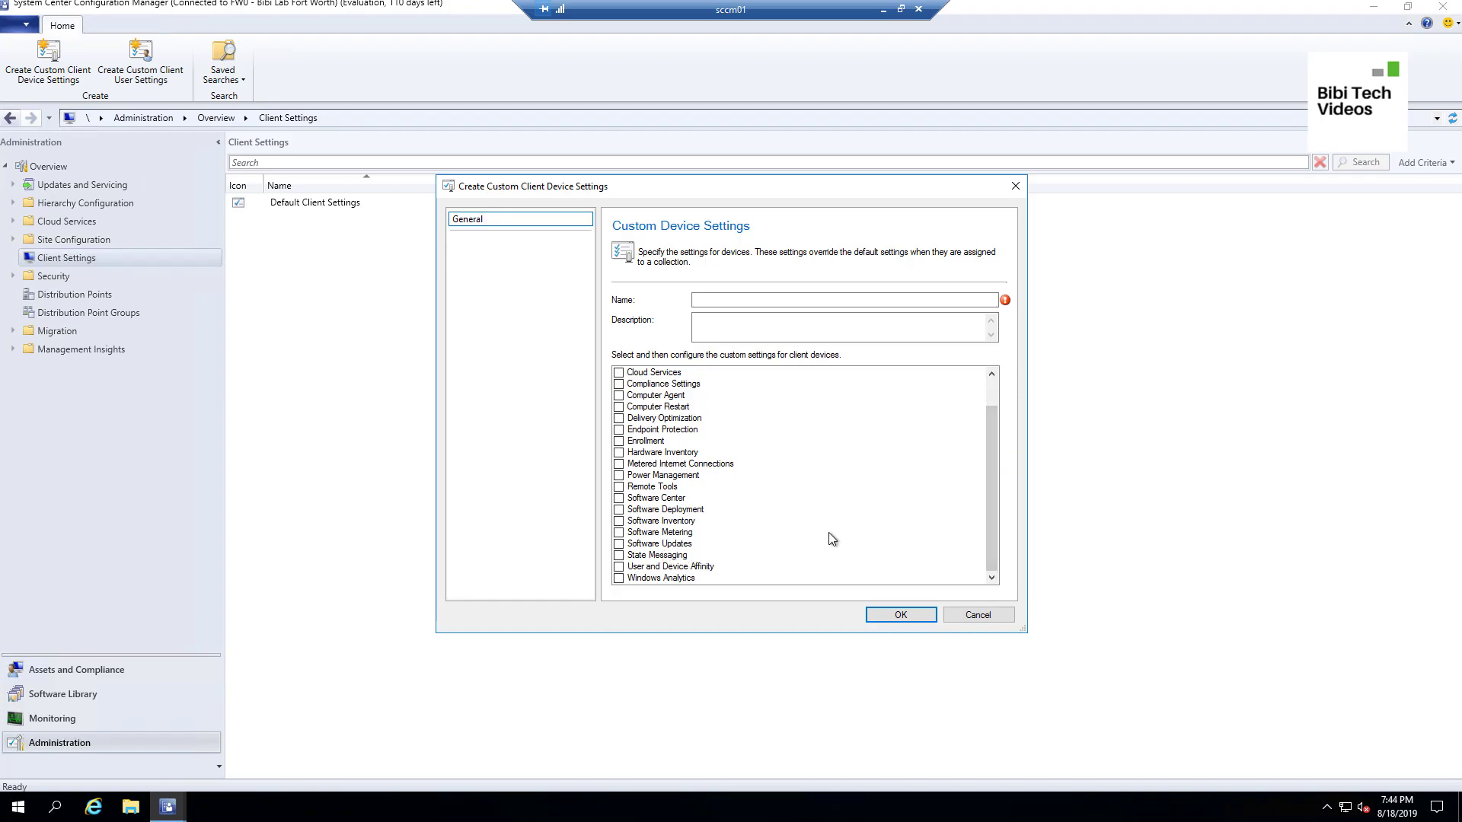
left_click(618, 543)
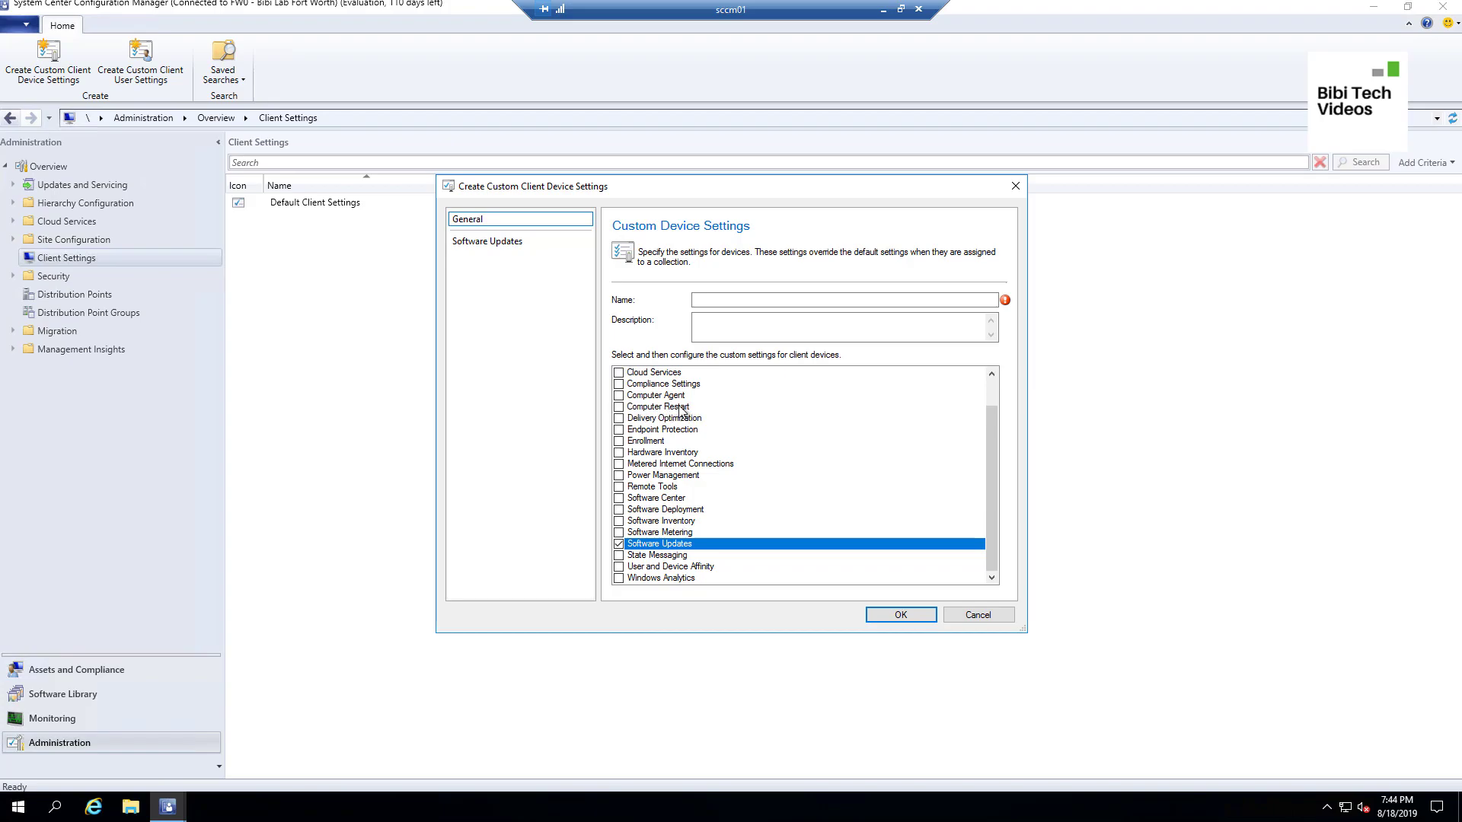
left_click(618, 407)
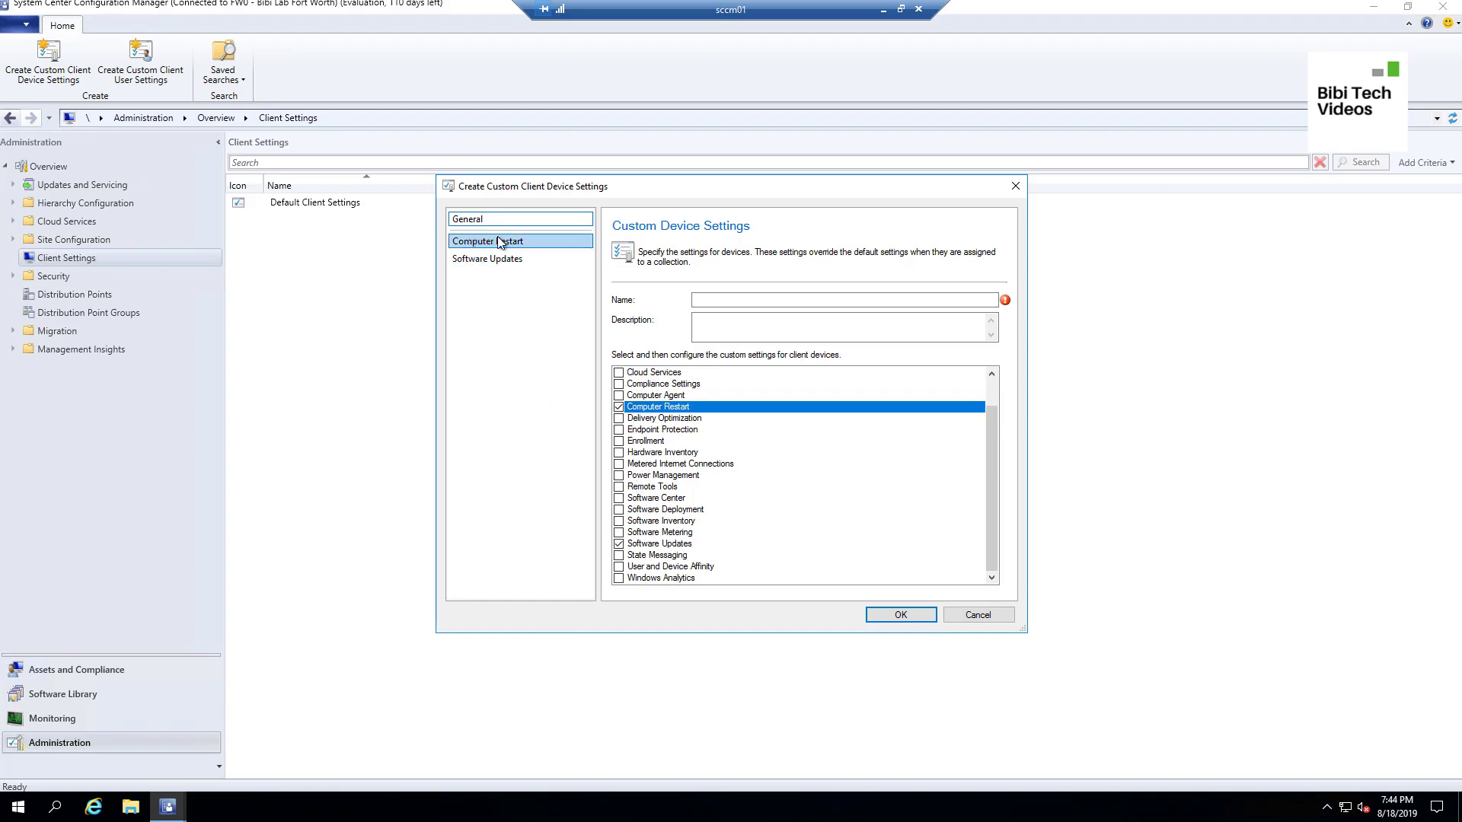
left_click(620, 419)
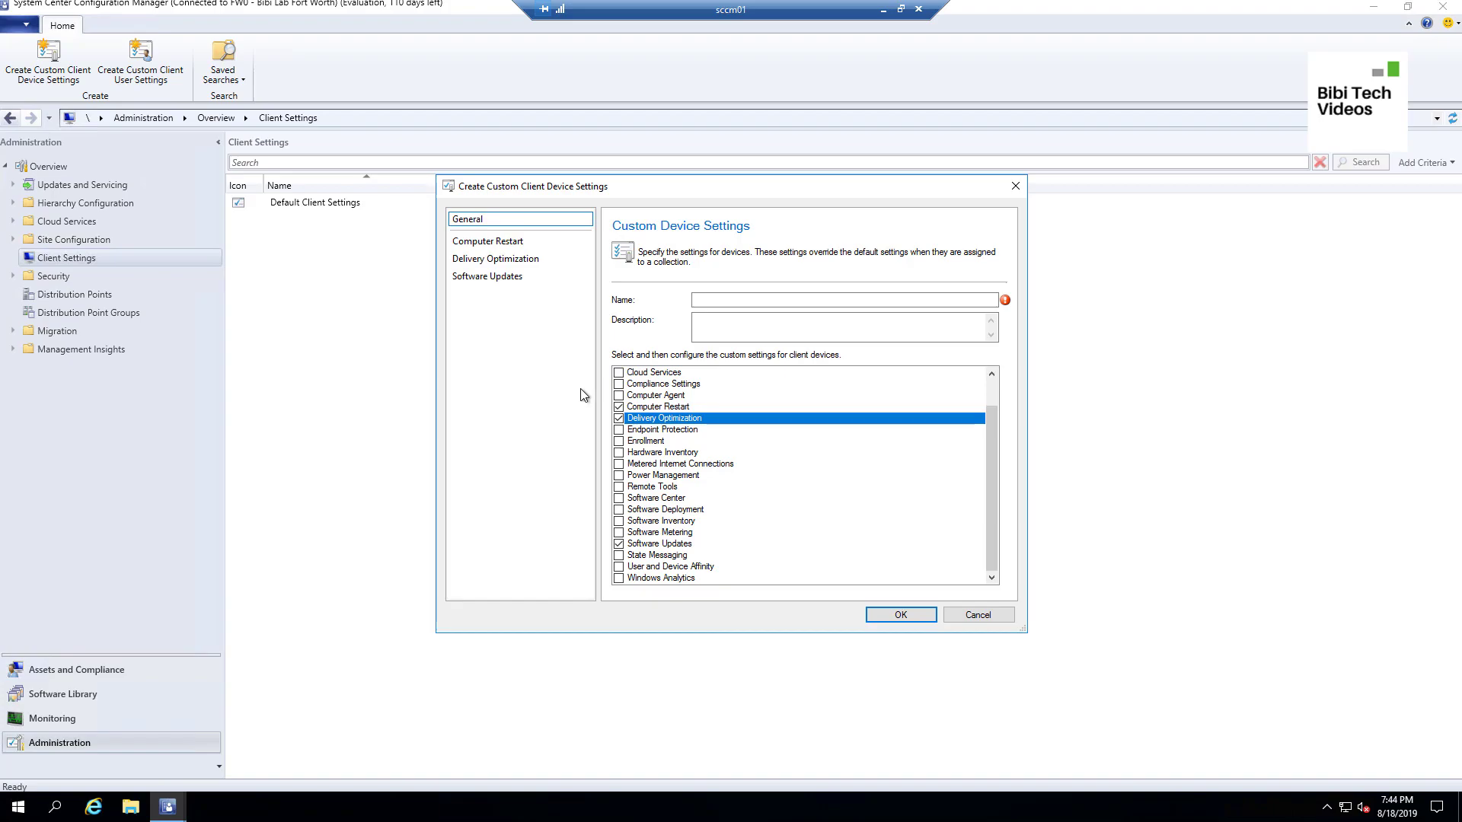
Exclude Delivery Optimization from the custom device settings and name them Windows Updates.
left_click(620, 419)
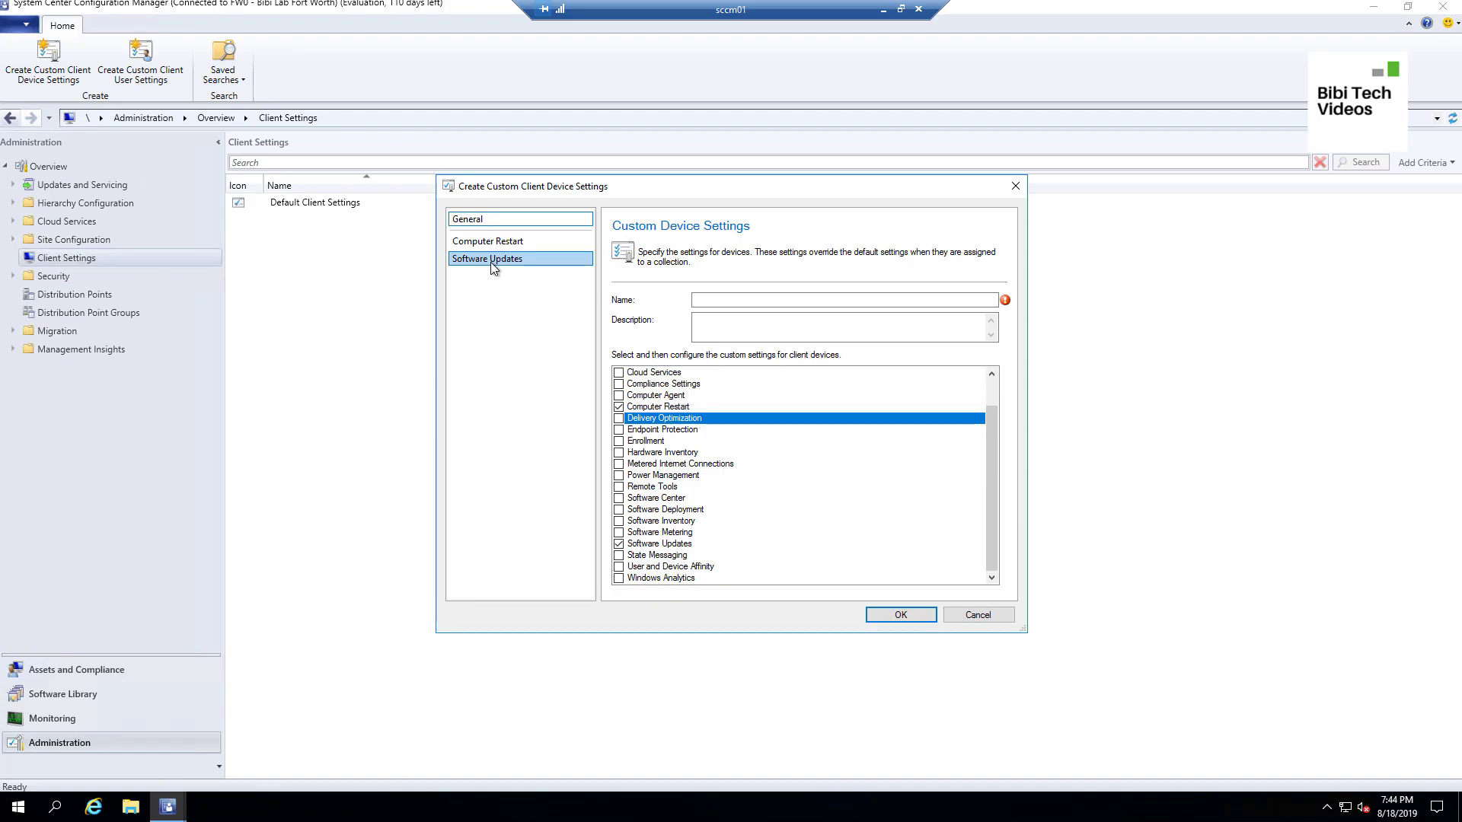
left_click(733, 299)
type("Windows Updates")
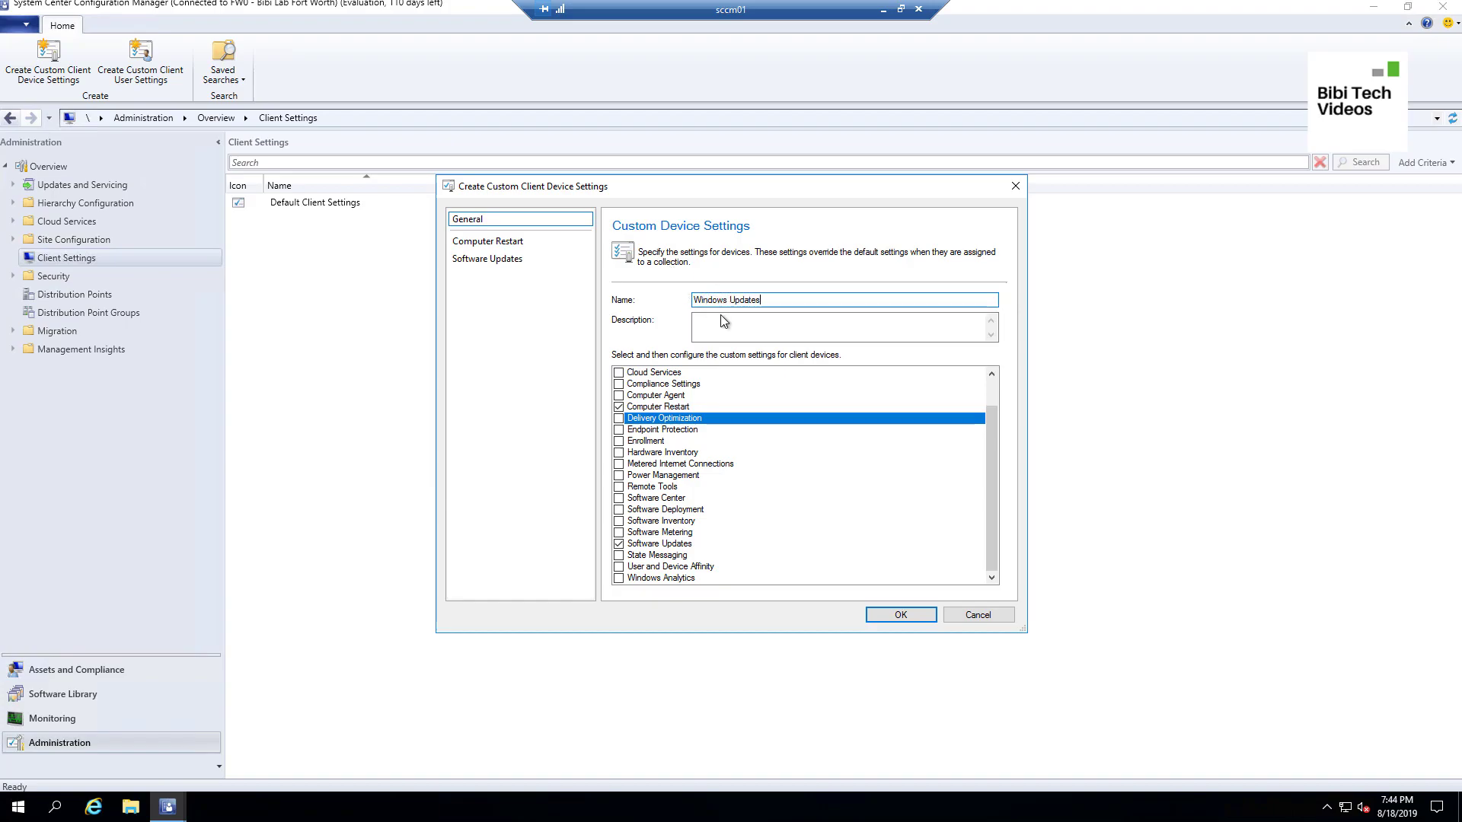
Enter the description "Windows Updates custom settings." for the custom device settings.
left_click(853, 337)
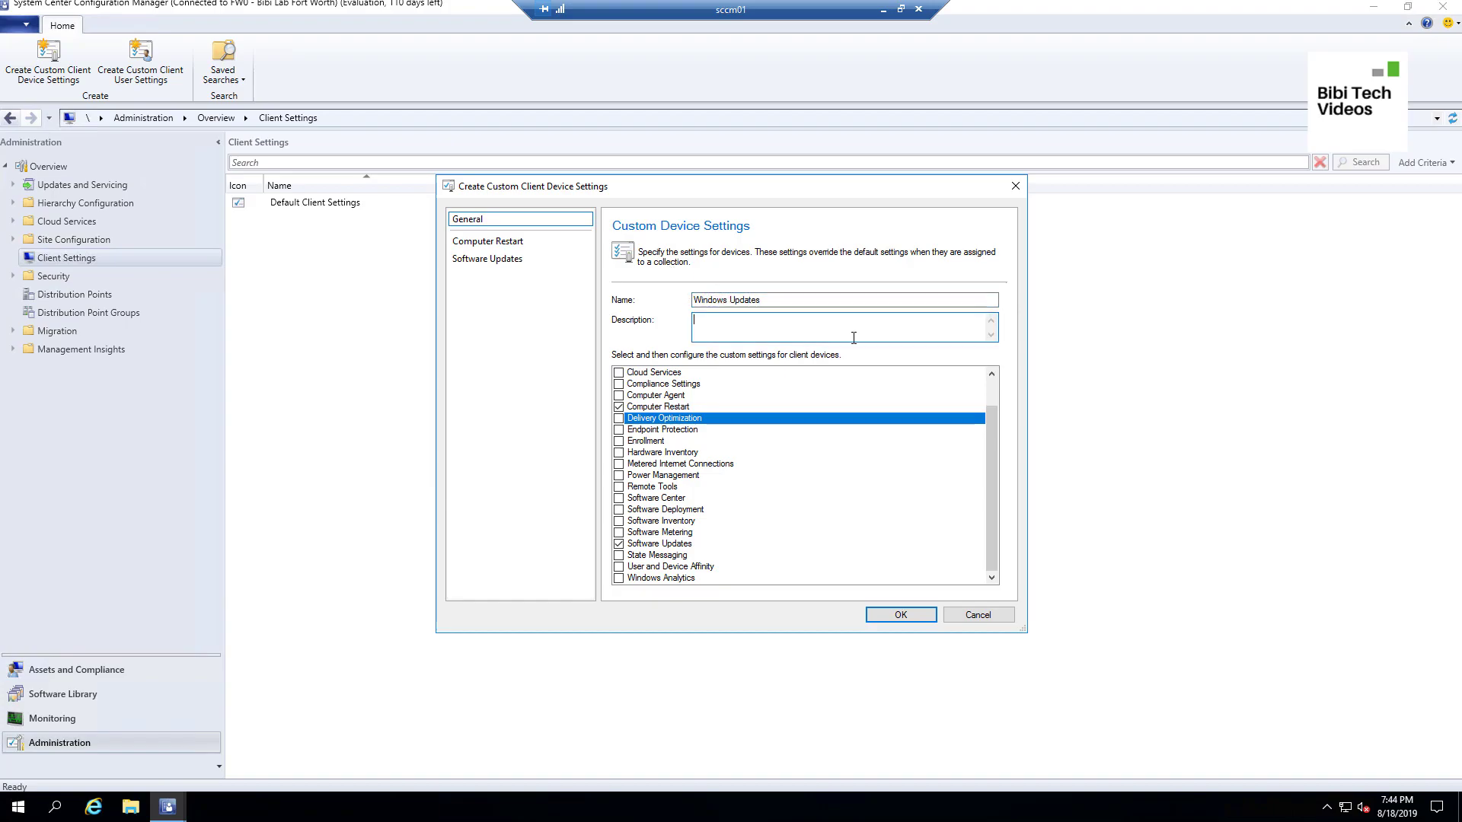
type("W")
type("indows")
type("Udpates")
key("BackSpace")
key("BackSpace")
key("BackSpace")
key("BackSpace")
type("pdates custom")
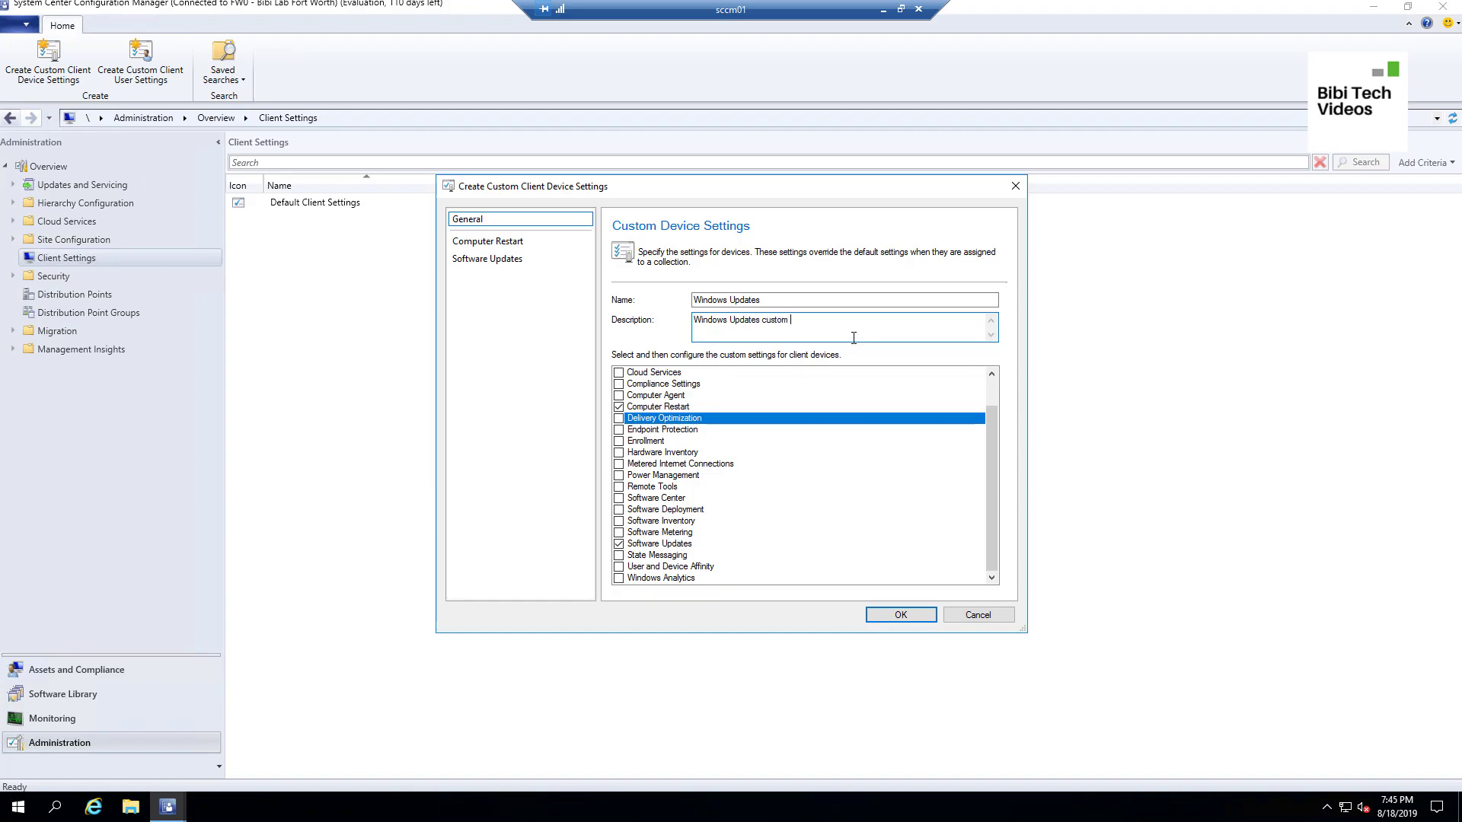
type(" settings.")
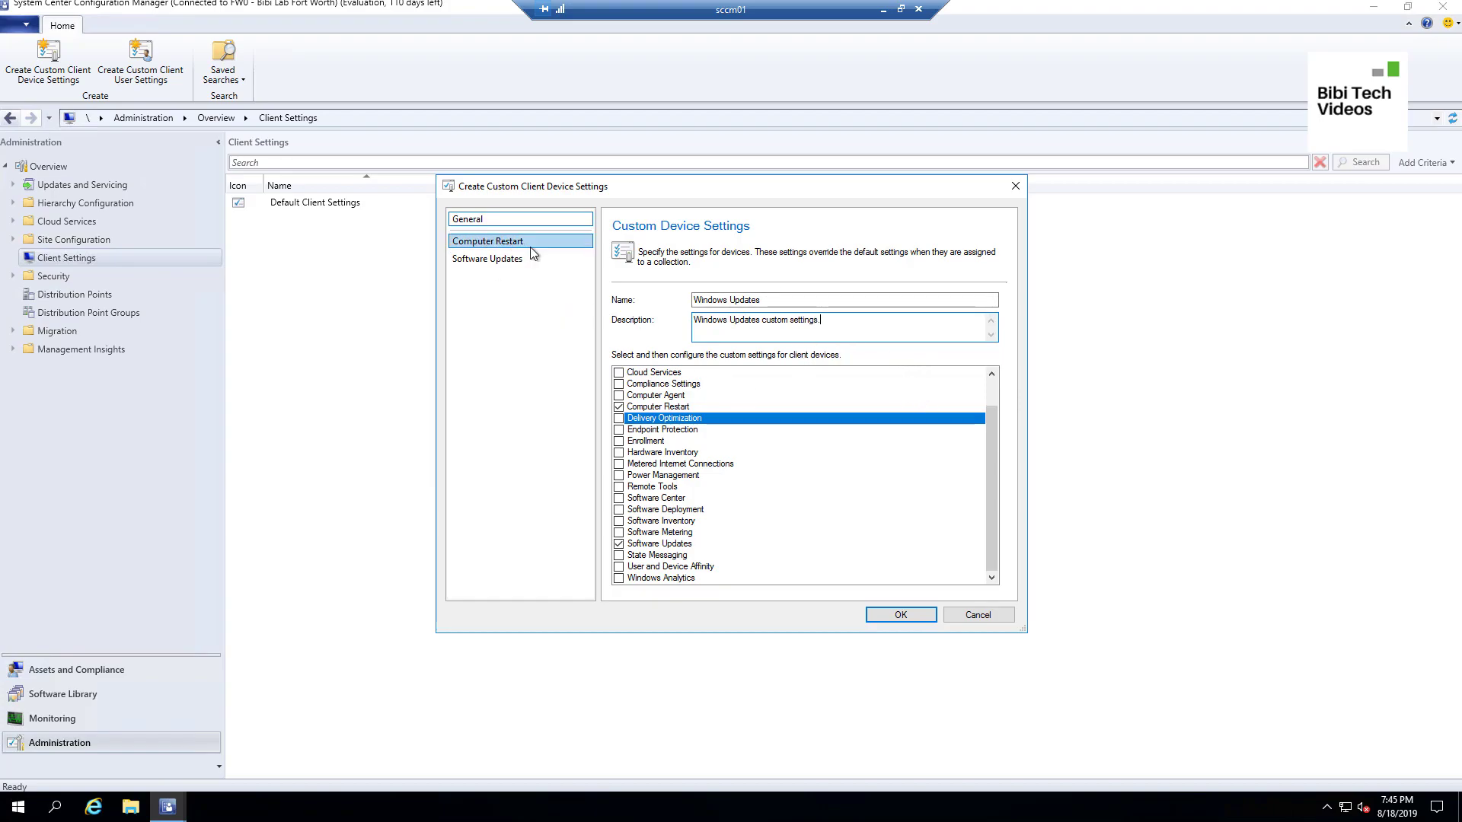
In the Software Updates group, set the software update scan schedule to a simple schedule running every 1 day.
left_click(474, 263)
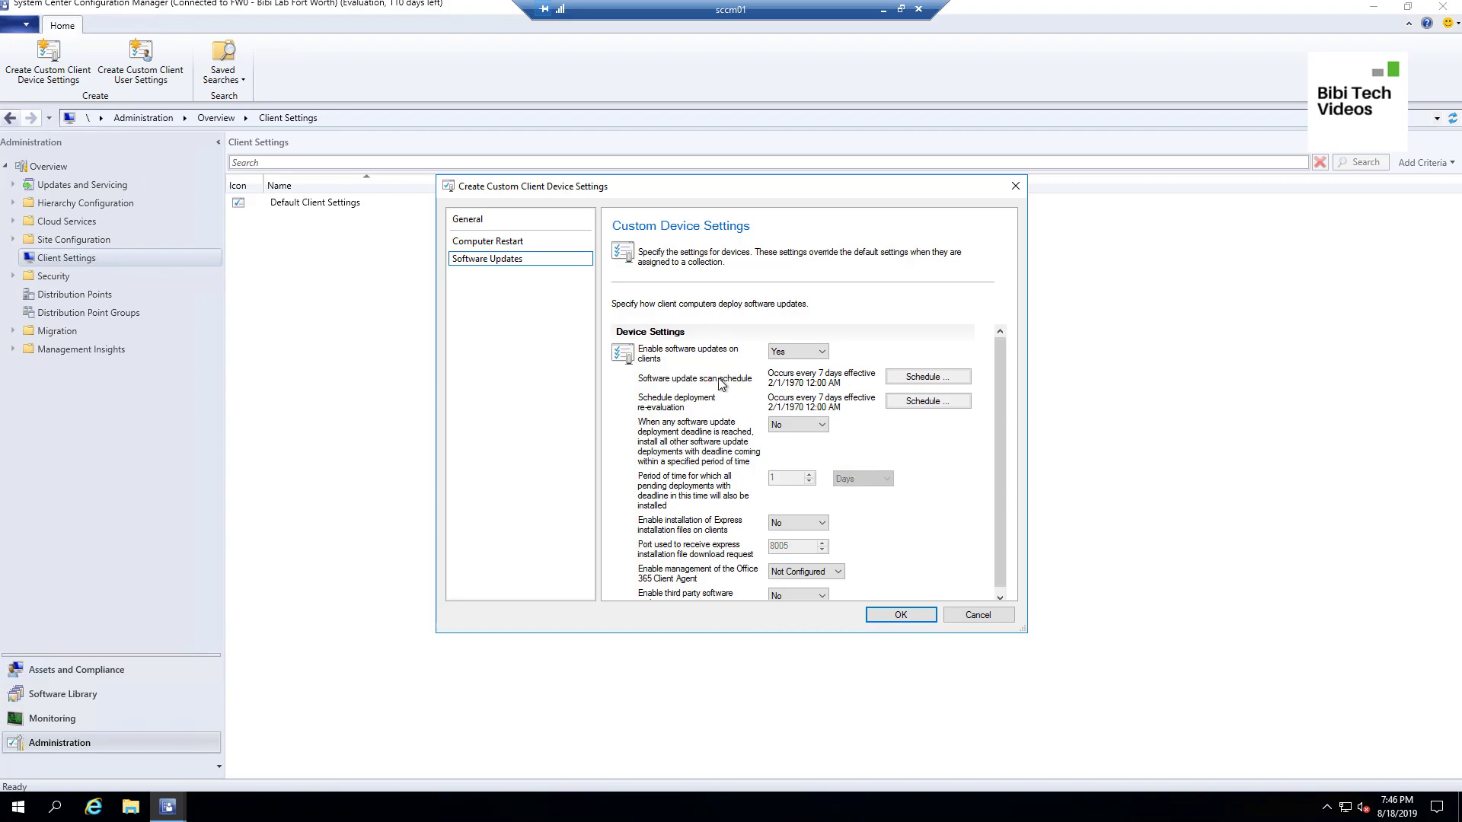
left_click(913, 377)
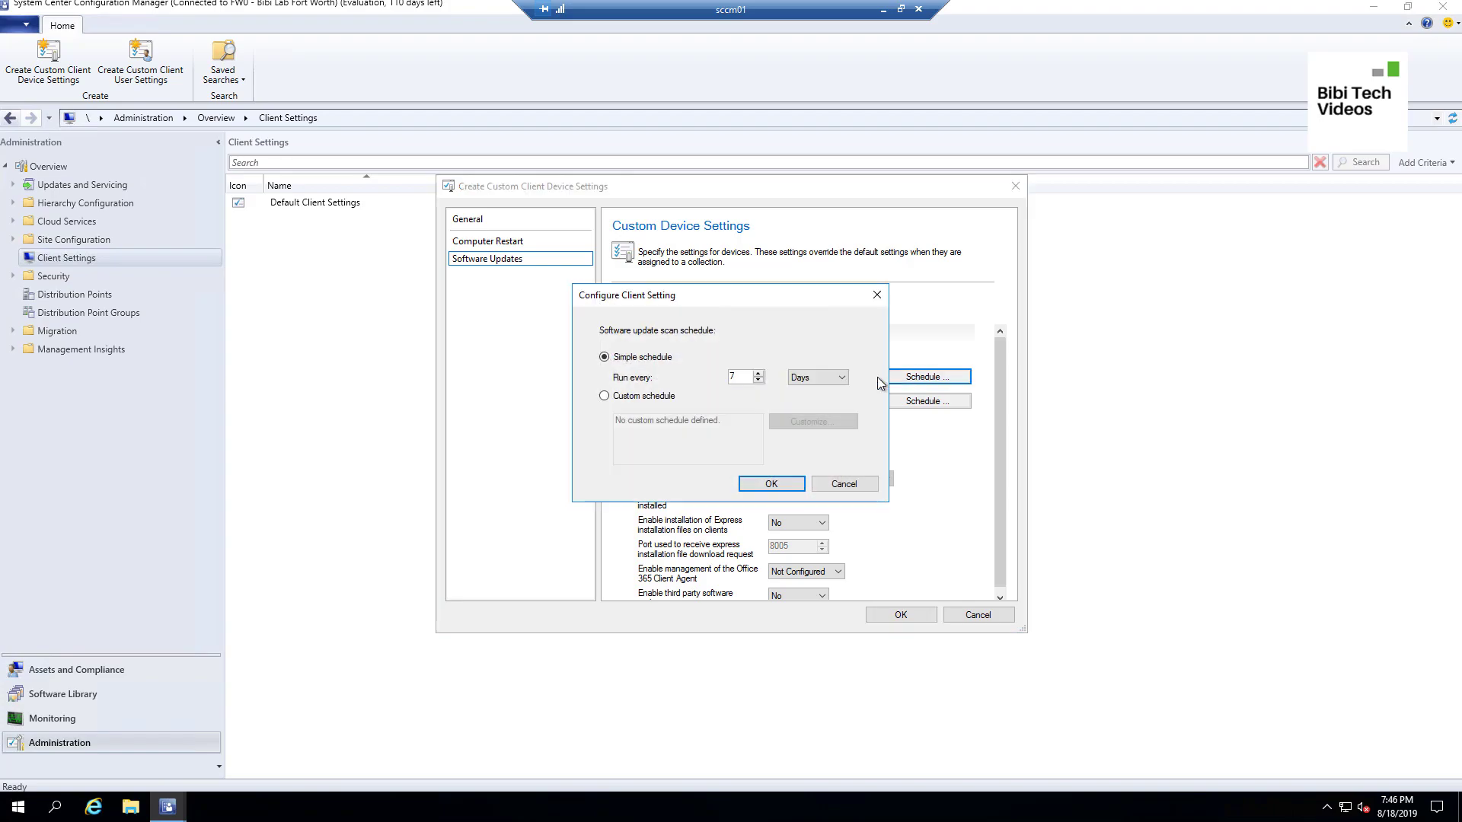
left_click(759, 381)
left_click(759, 381)
left_click(765, 486)
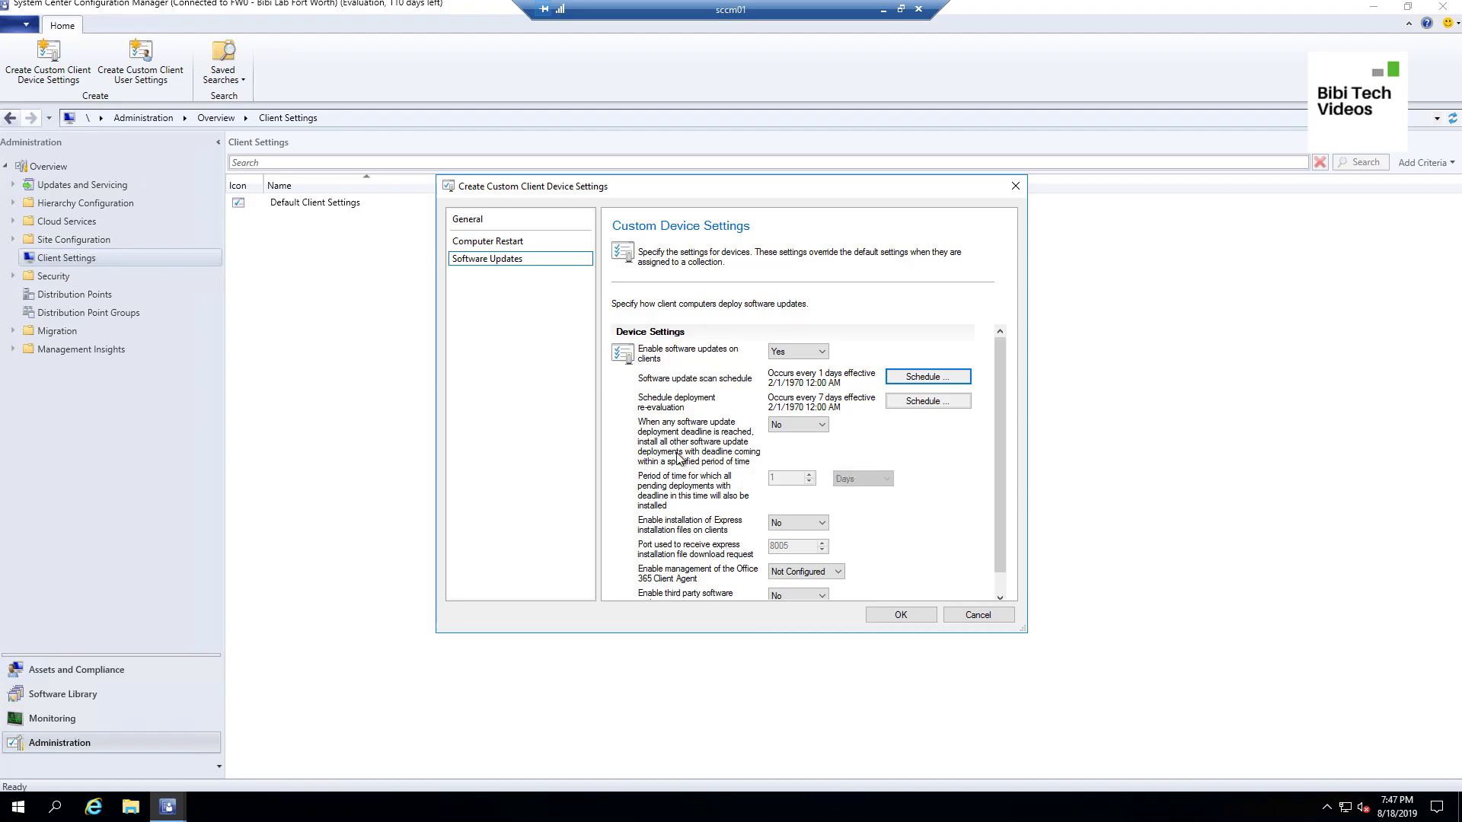
Set the deployment re-evaluation schedule to a simple schedule running every 1 day.
left_click(922, 406)
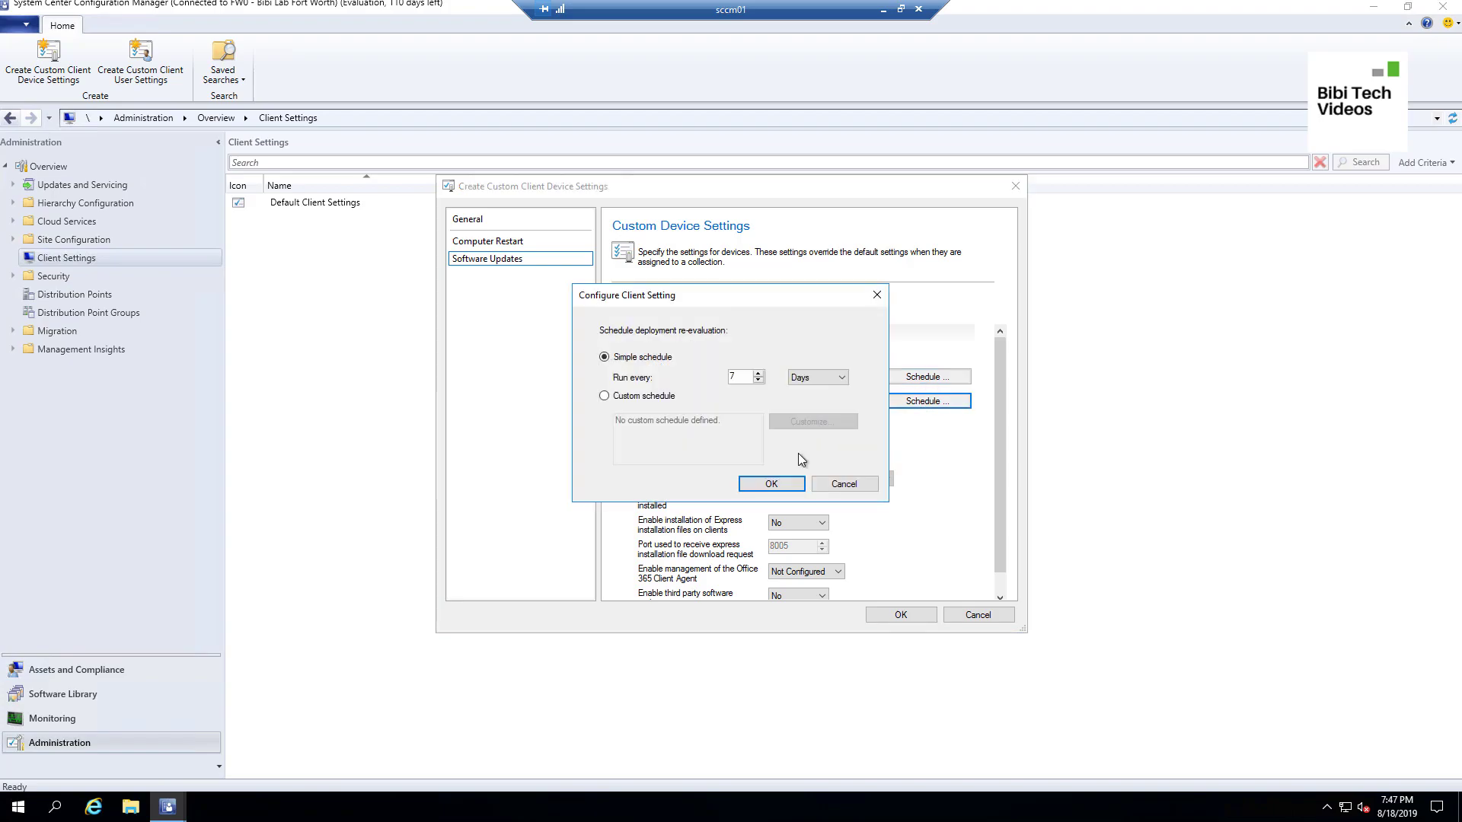
type("1")
left_click(766, 484)
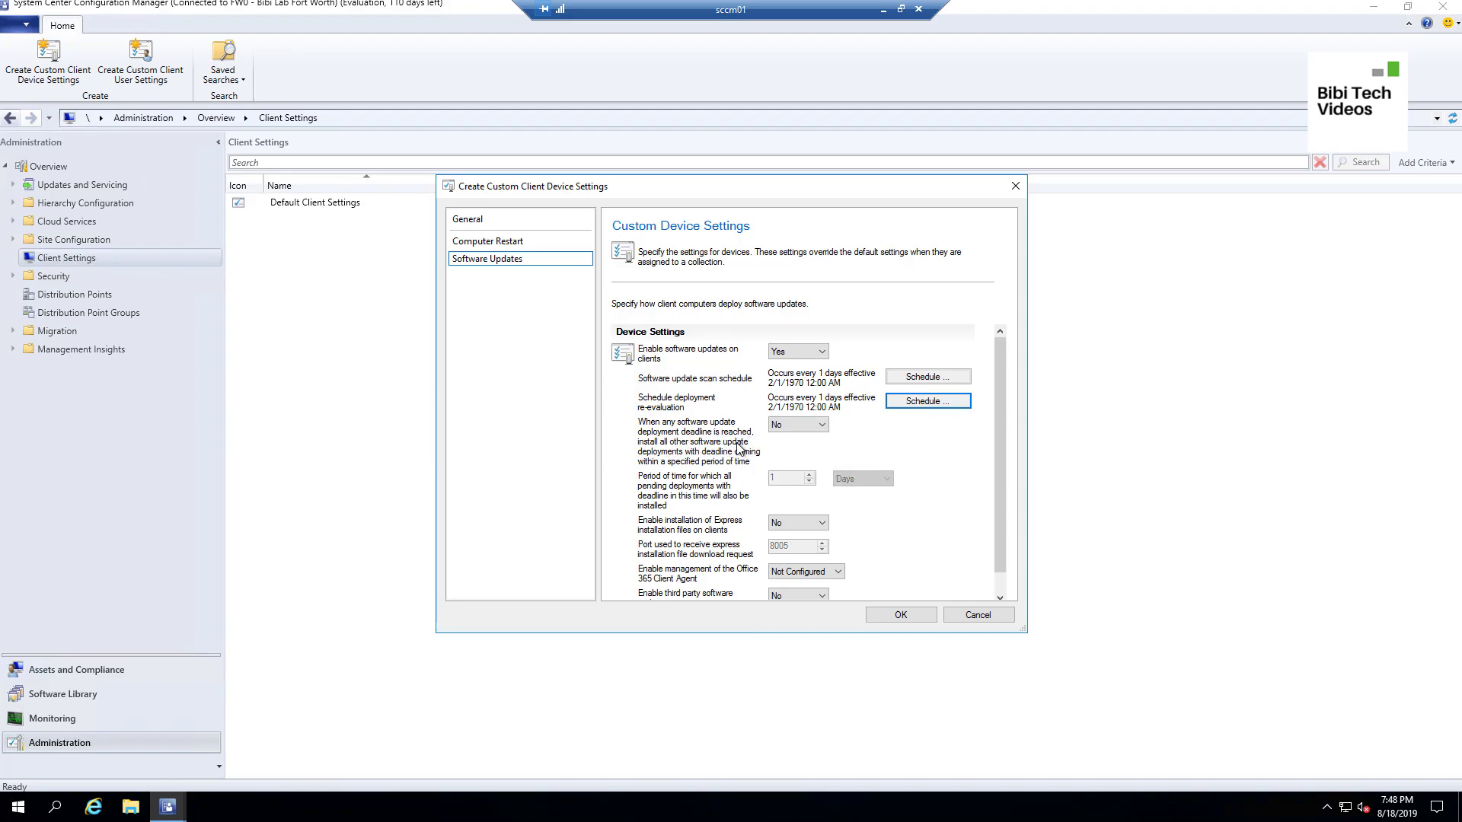
Set installing all other updates with upcoming deadlines to Yes, and keep third party software updates at No.
left_click(780, 425)
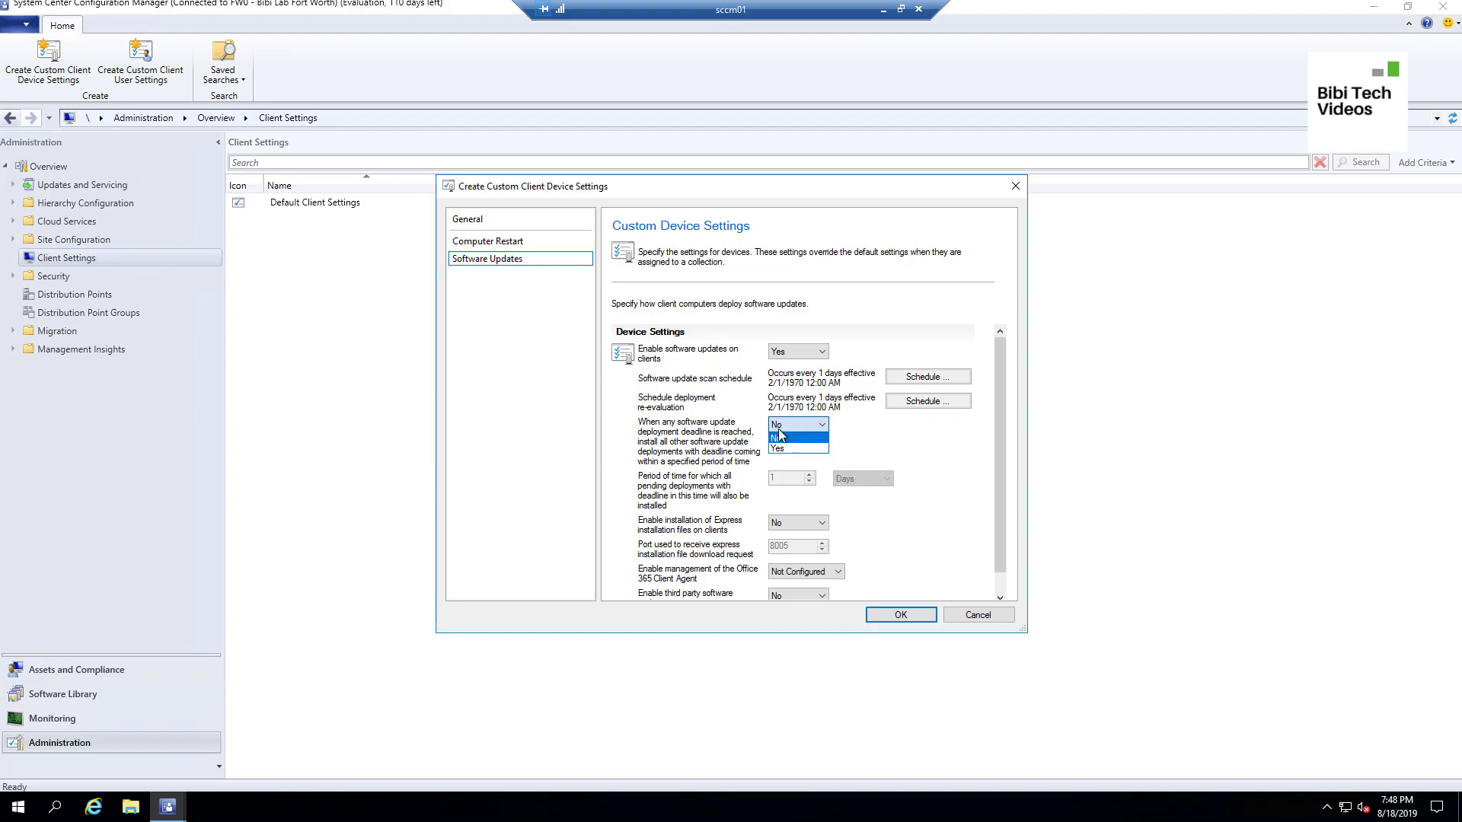
left_click(790, 449)
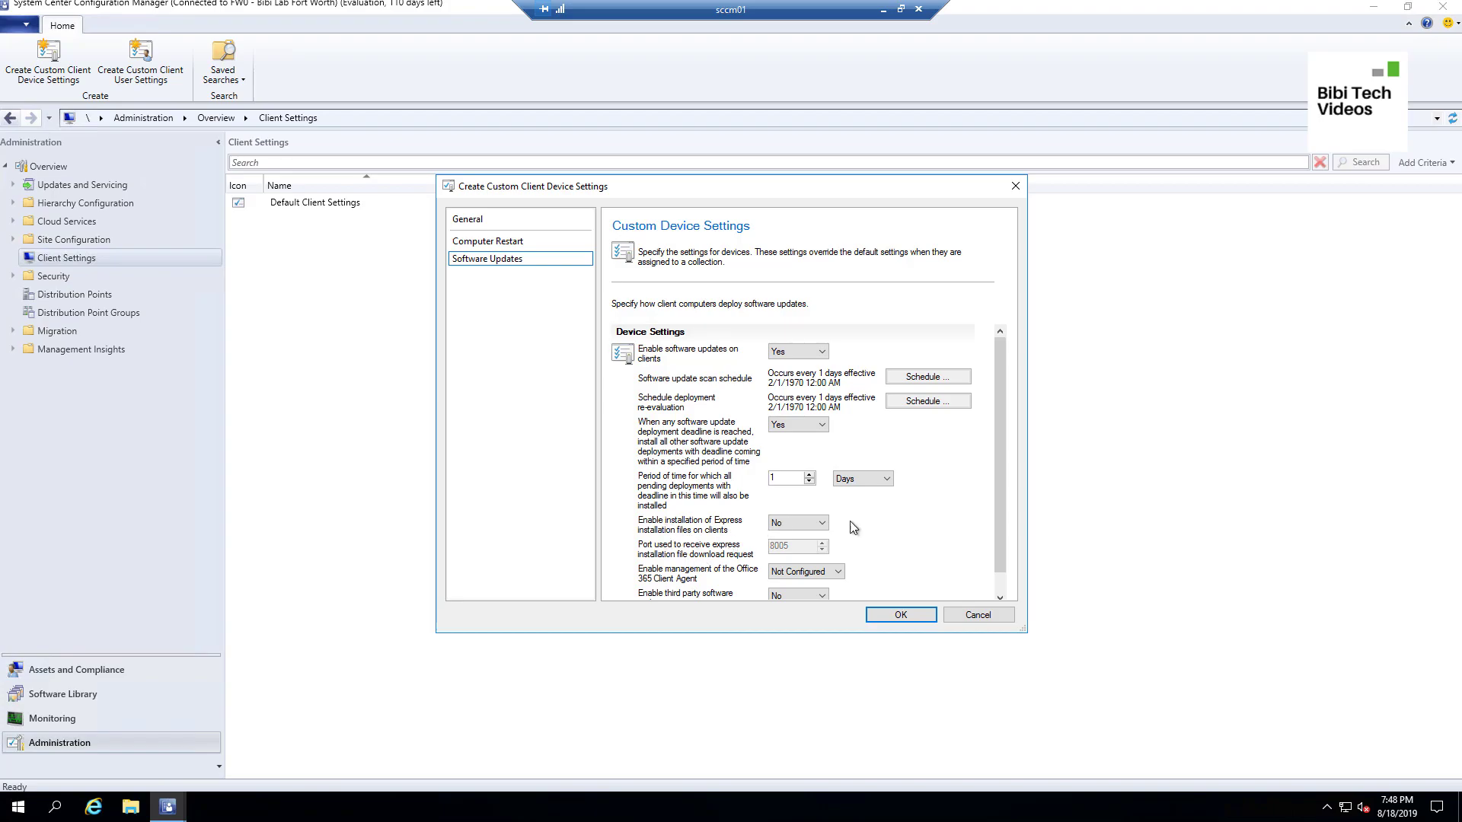
left_click_drag(998, 493, 1004, 528)
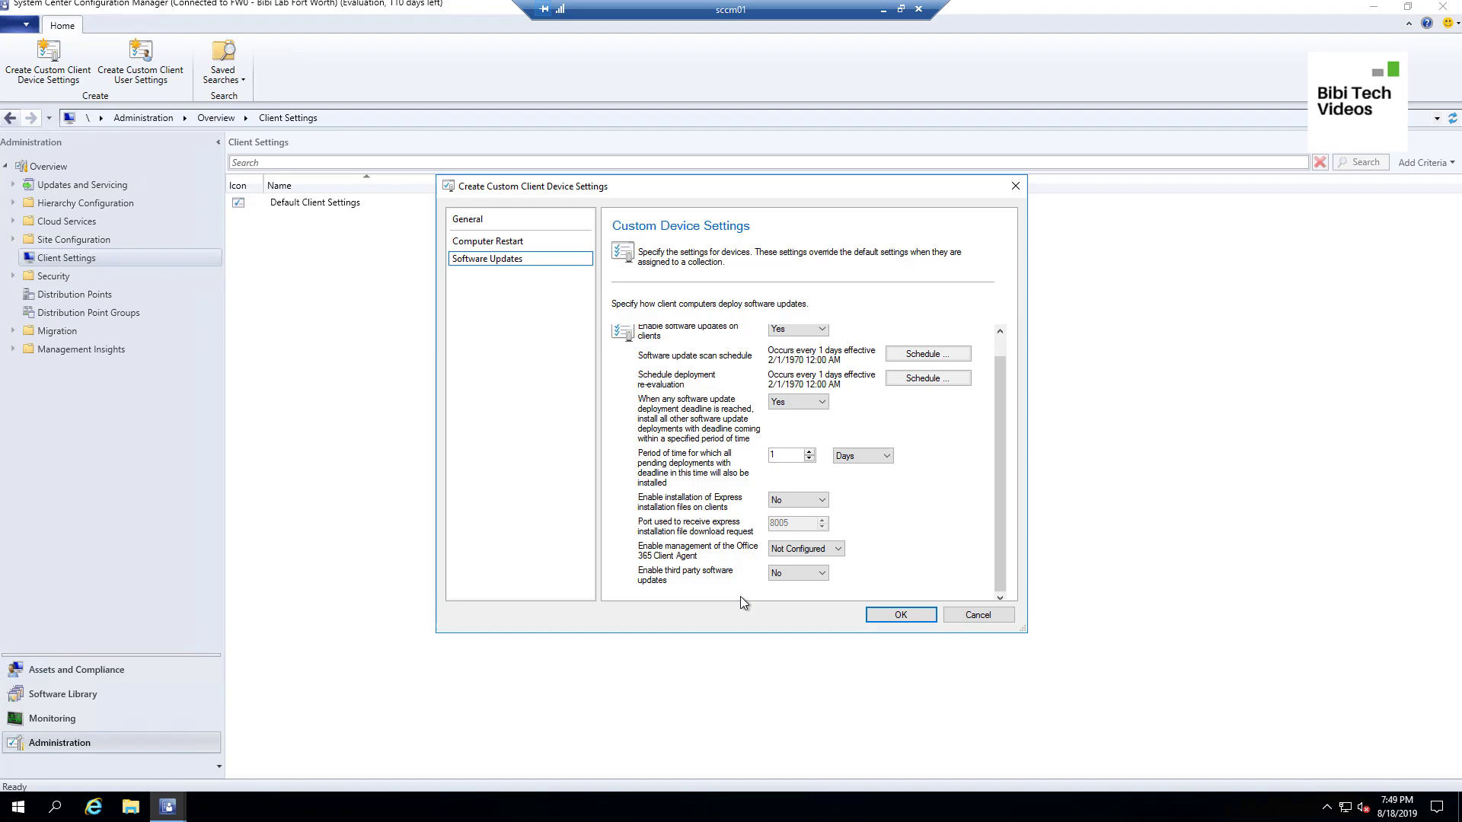
left_click(803, 574)
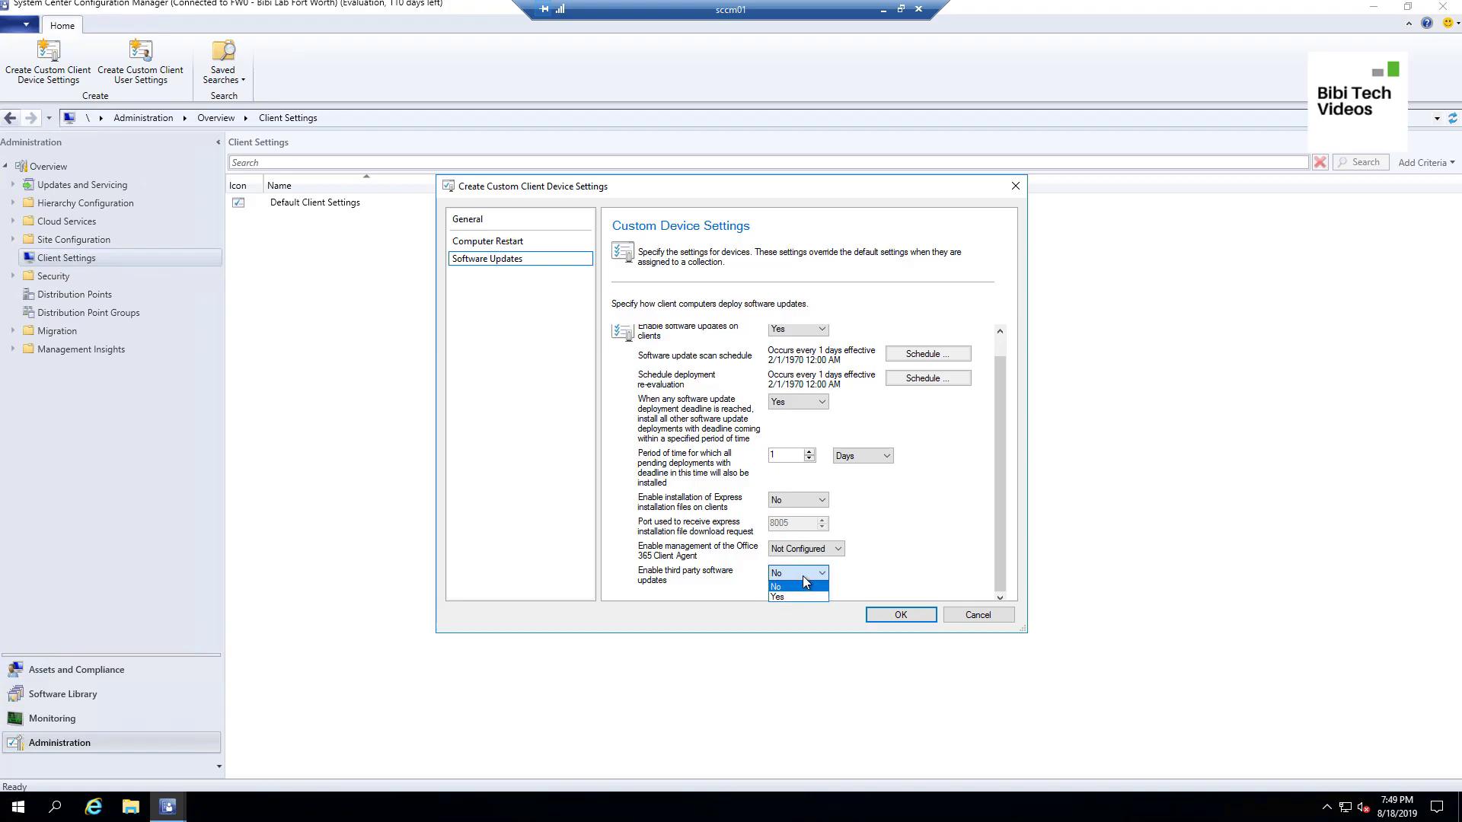
left_click(803, 577)
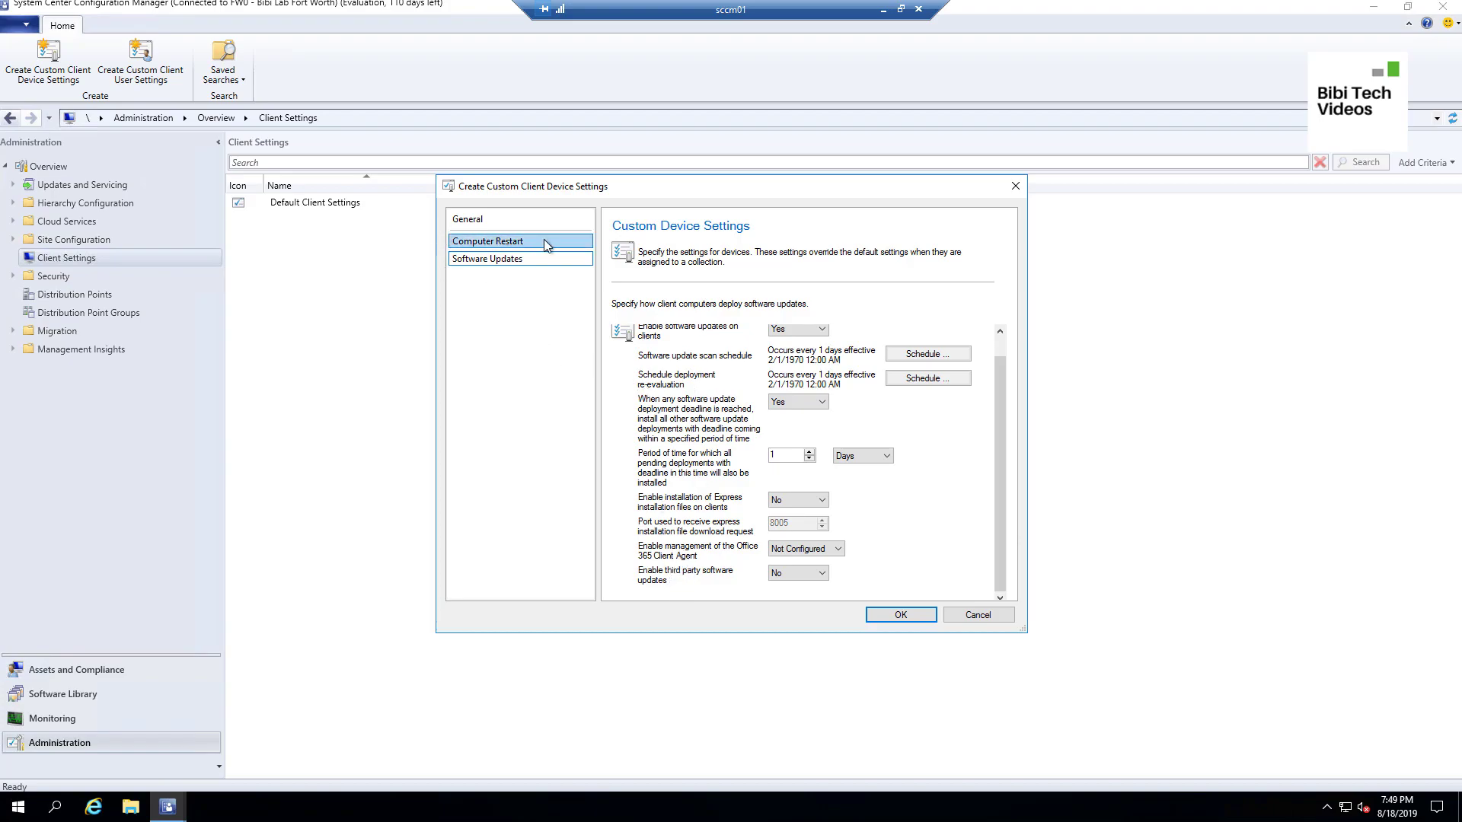
Display the Computer Restart settings and move the dialog clear of the client settings list's priority column.
left_click(497, 242)
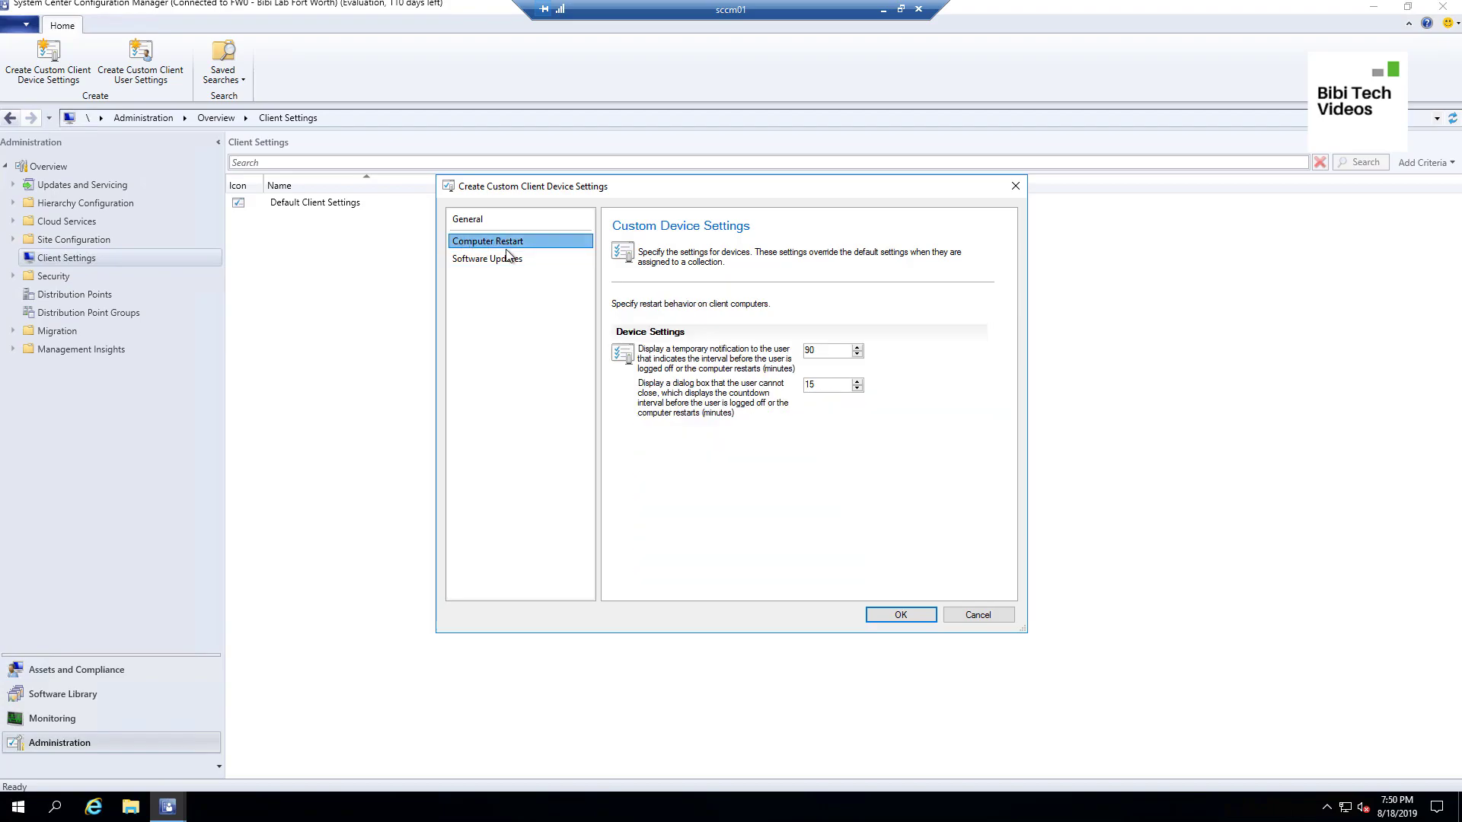
left_click(492, 258)
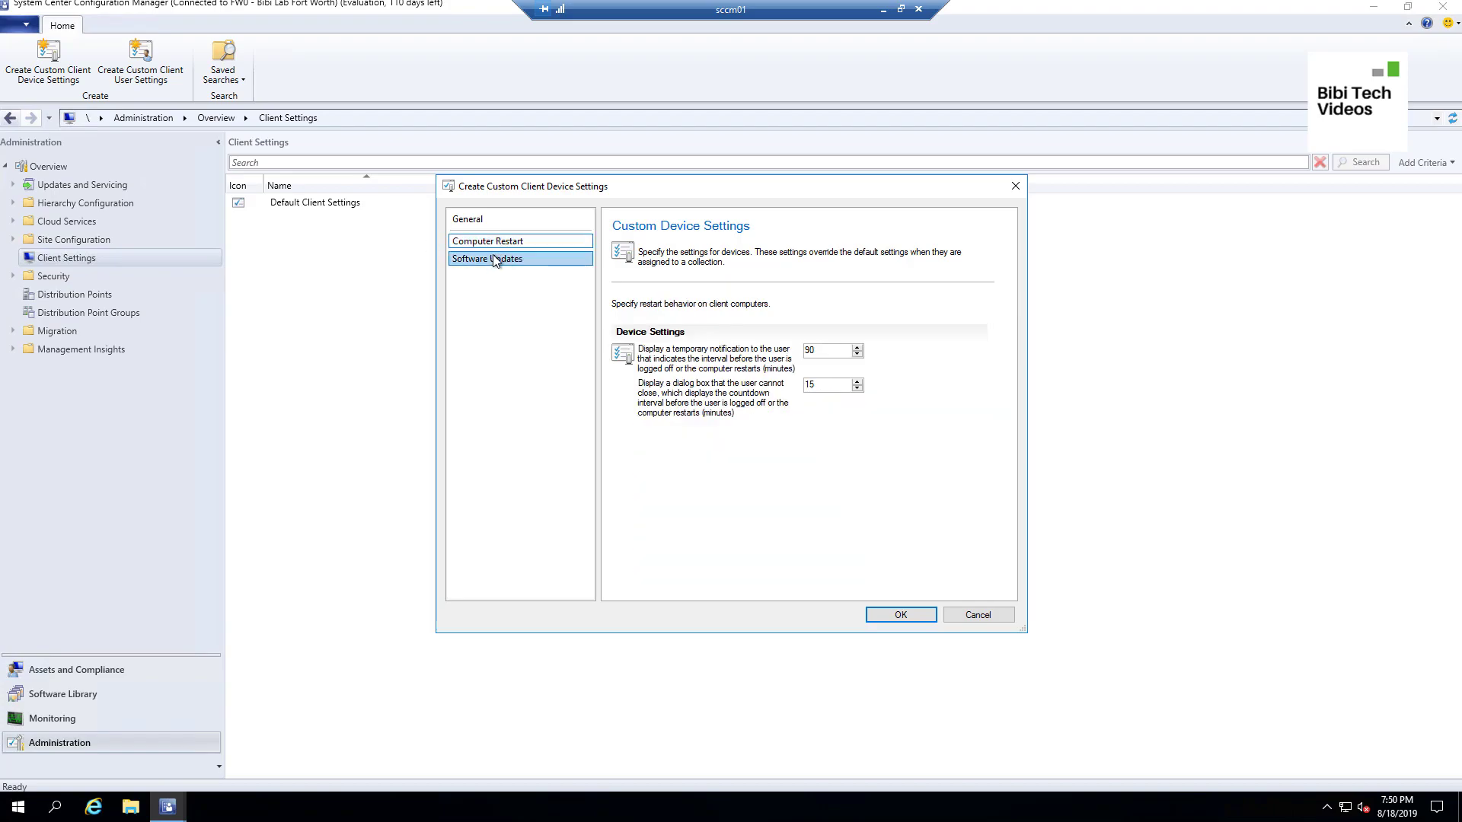
left_click(496, 220)
left_click(490, 242)
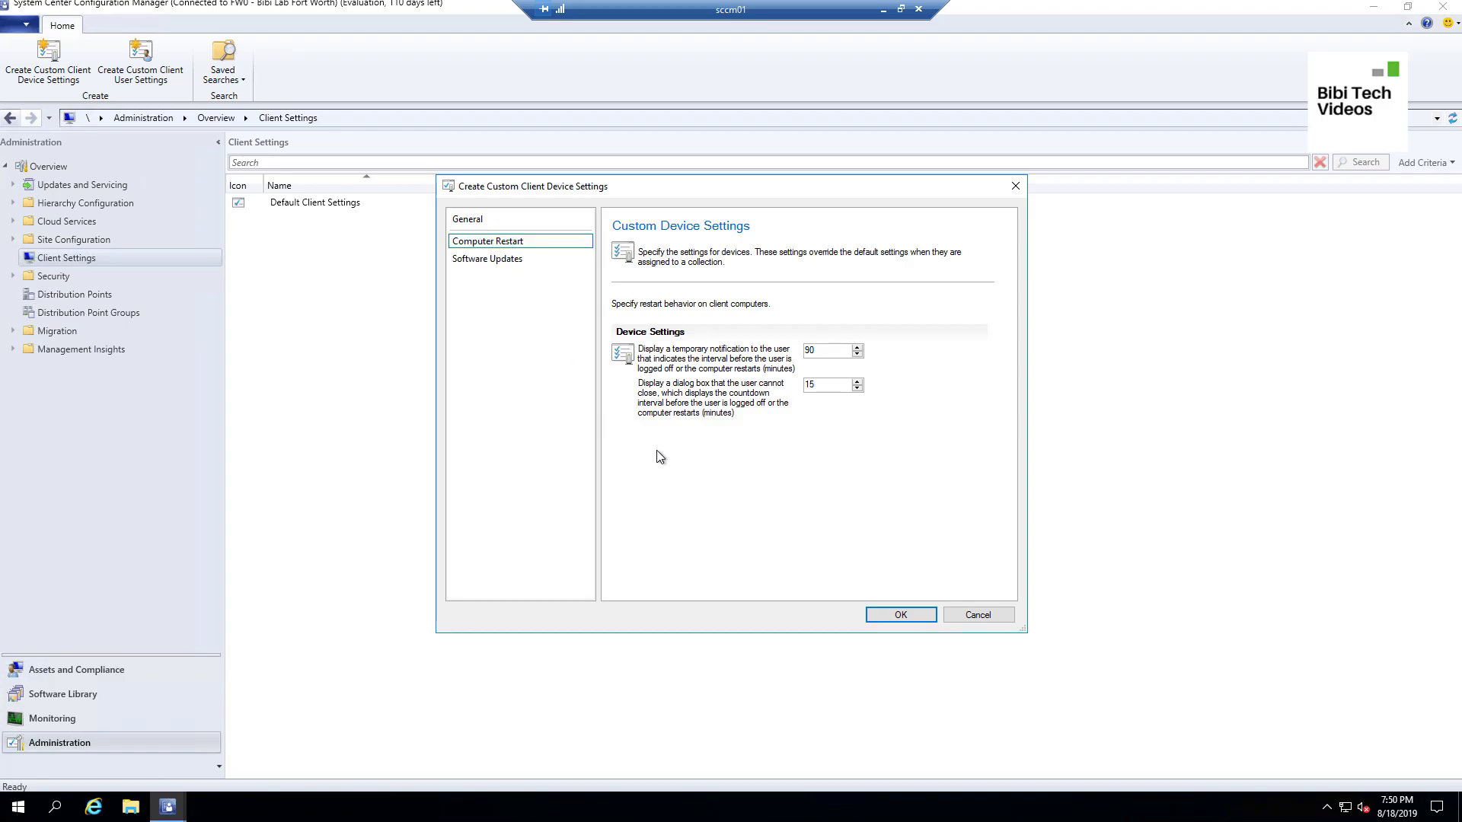
left_click_drag(773, 187, 790, 227)
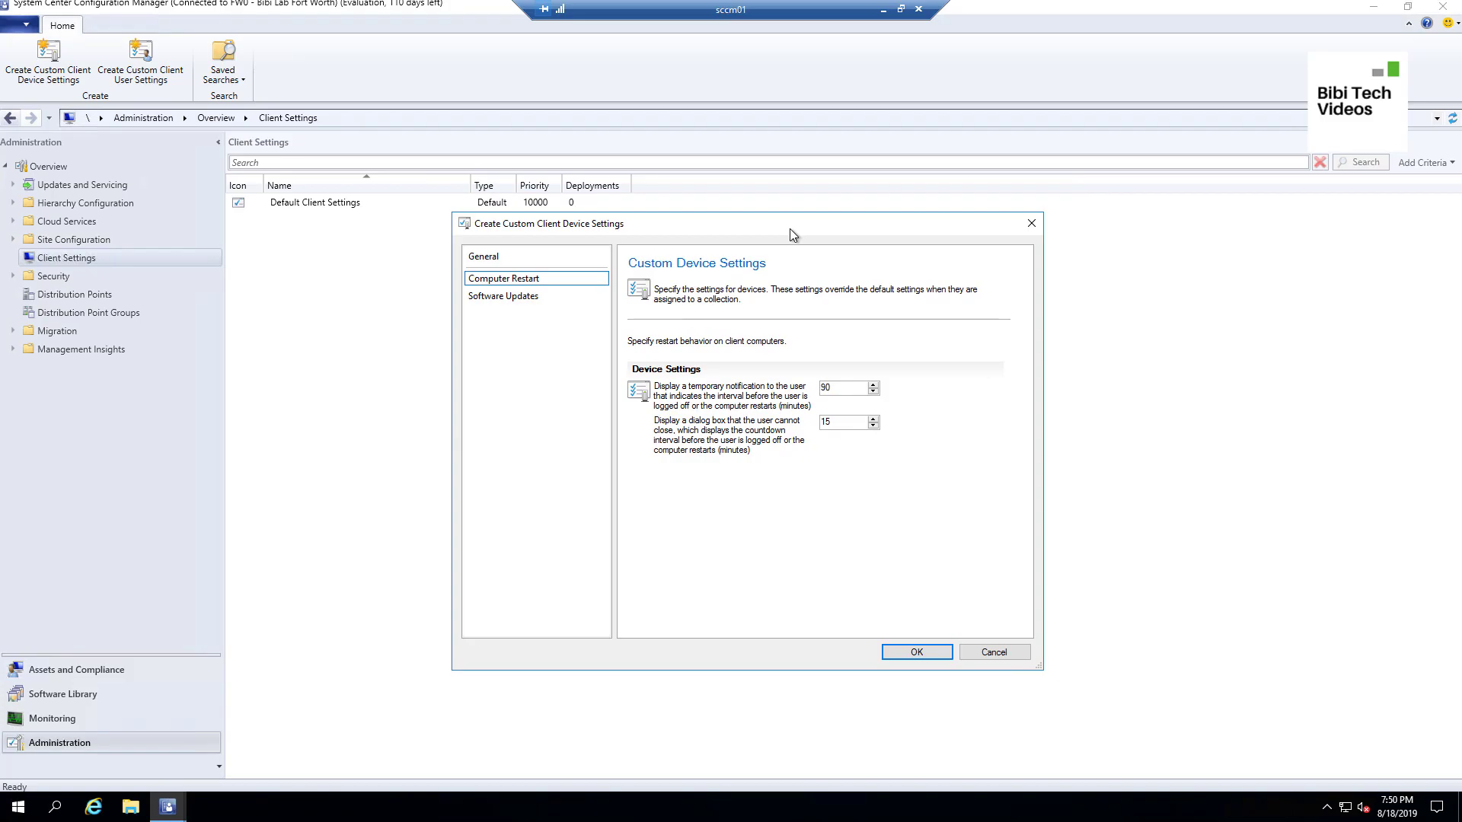
View Restart-1.png from the Pictures folder in Paint against the restart notification settings, and close the image.
left_click(131, 807)
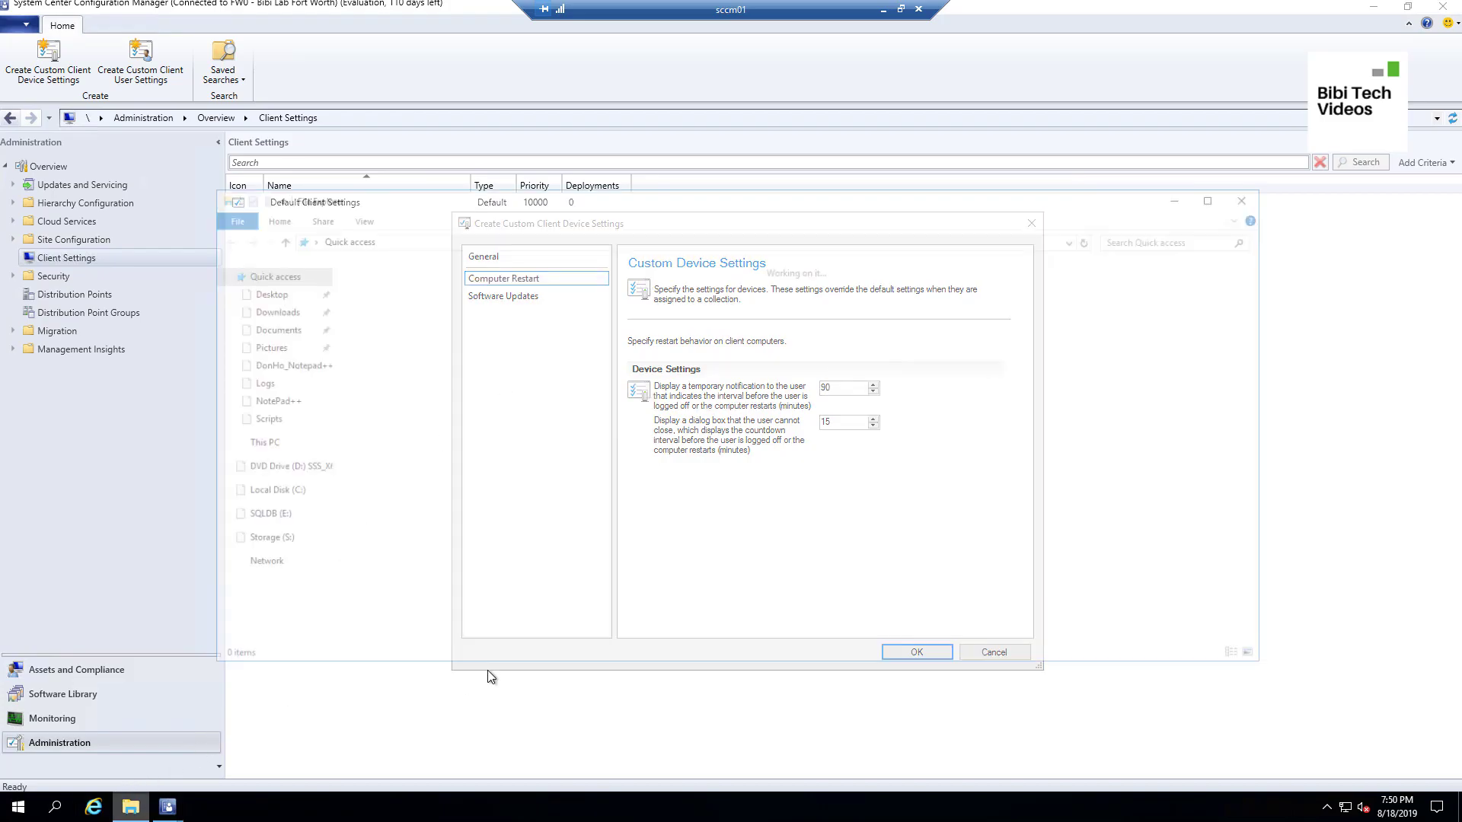
left_click(257, 347)
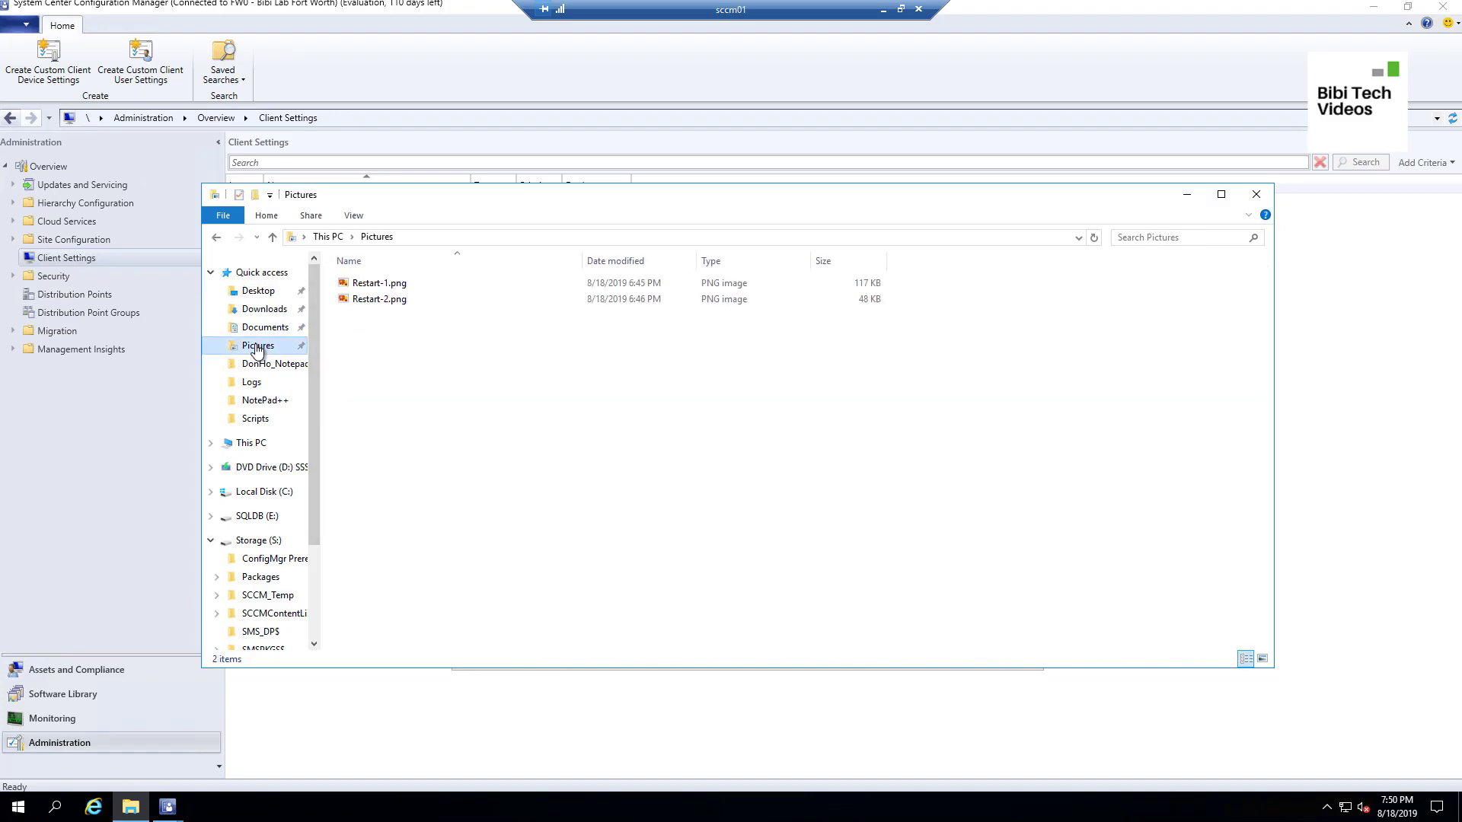
double_click(403, 286)
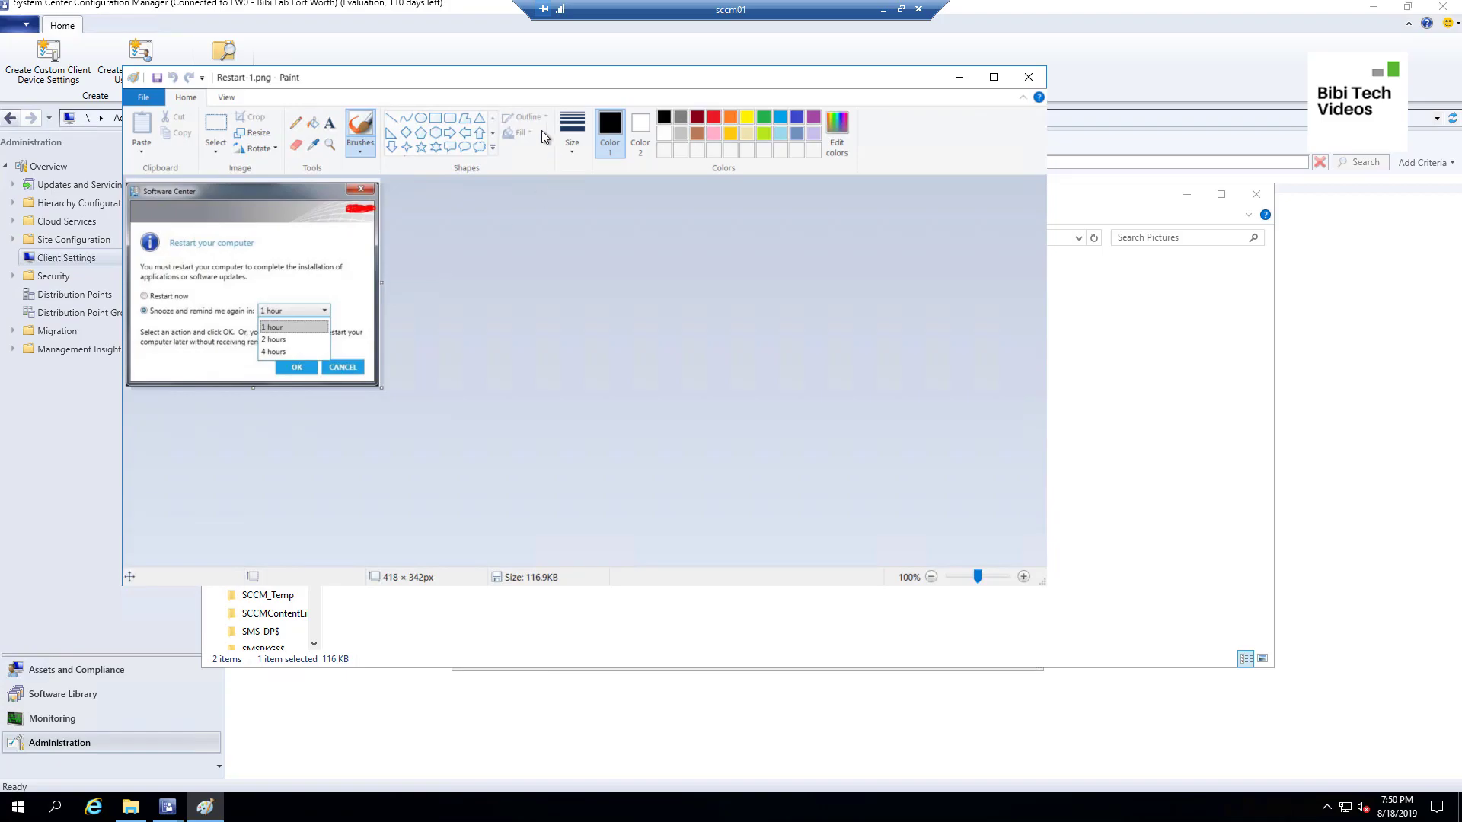
mouse_move(519, 84)
left_mouse_down()
mouse_move(868, 89)
mouse_move(1000, 119)
left_mouse_up()
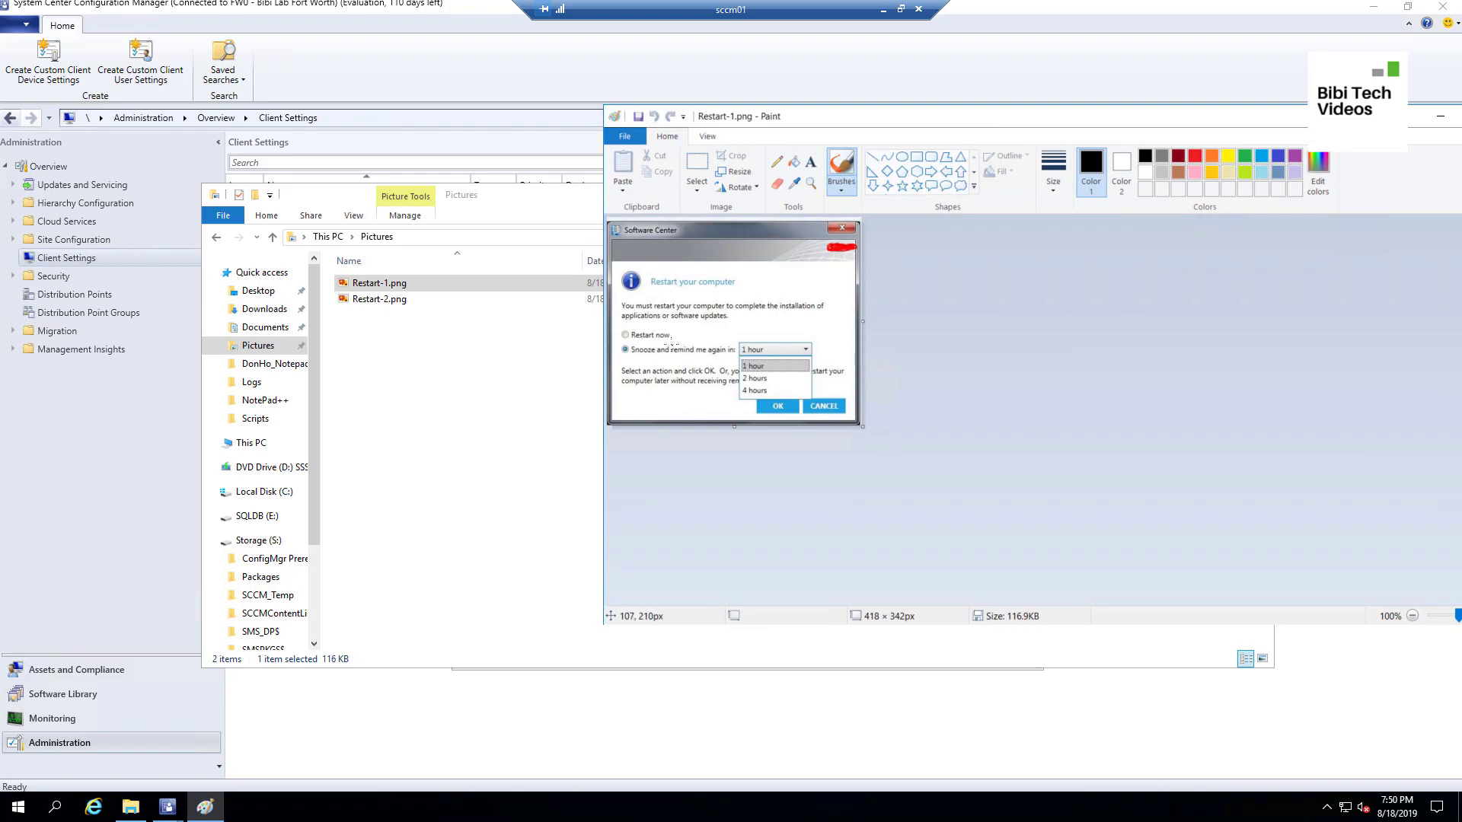
left_click(539, 385)
left_click(1186, 195)
left_click_drag(994, 122, 725, 503)
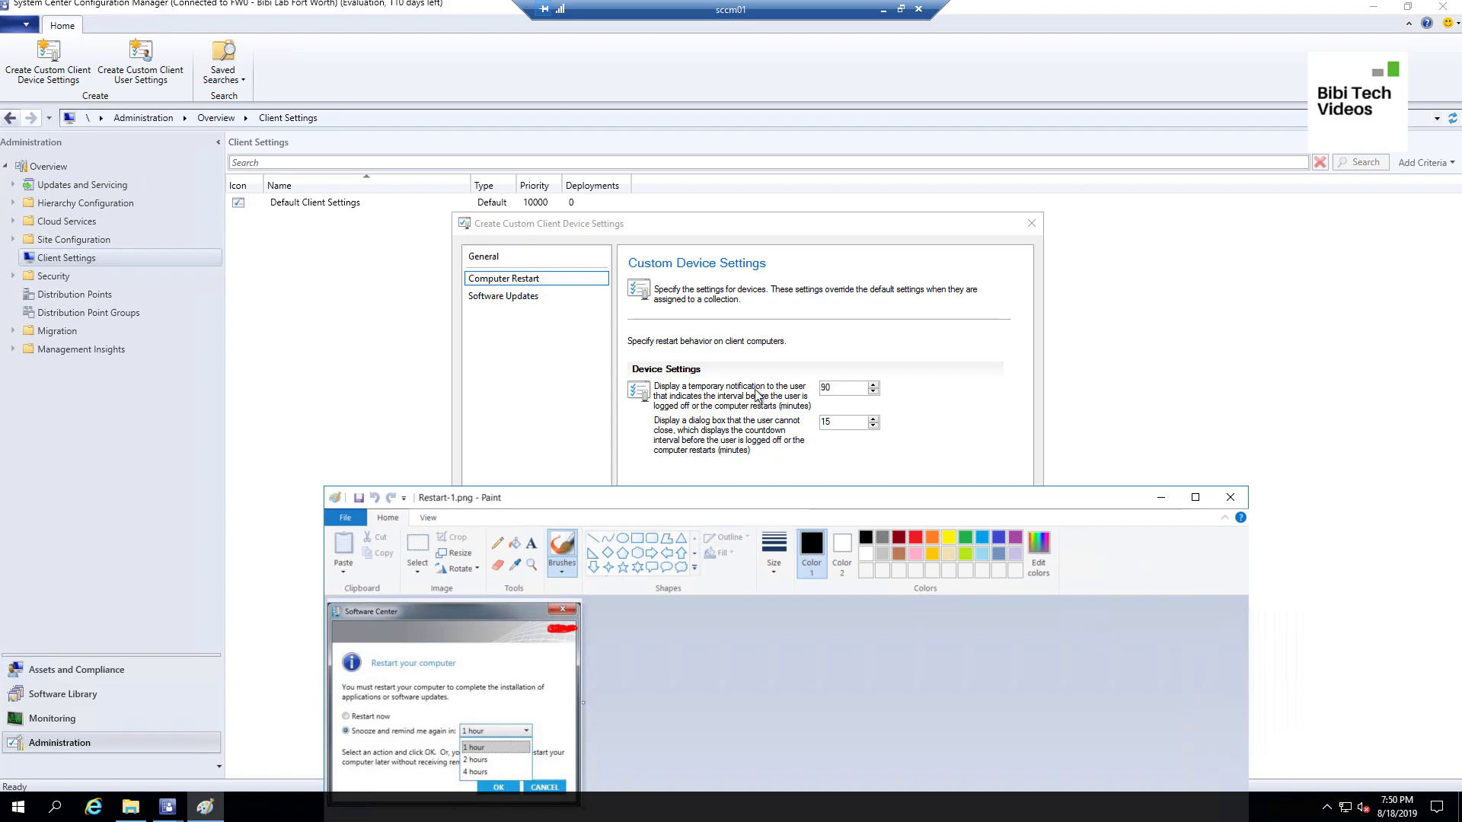
left_click_drag(766, 495, 770, 318)
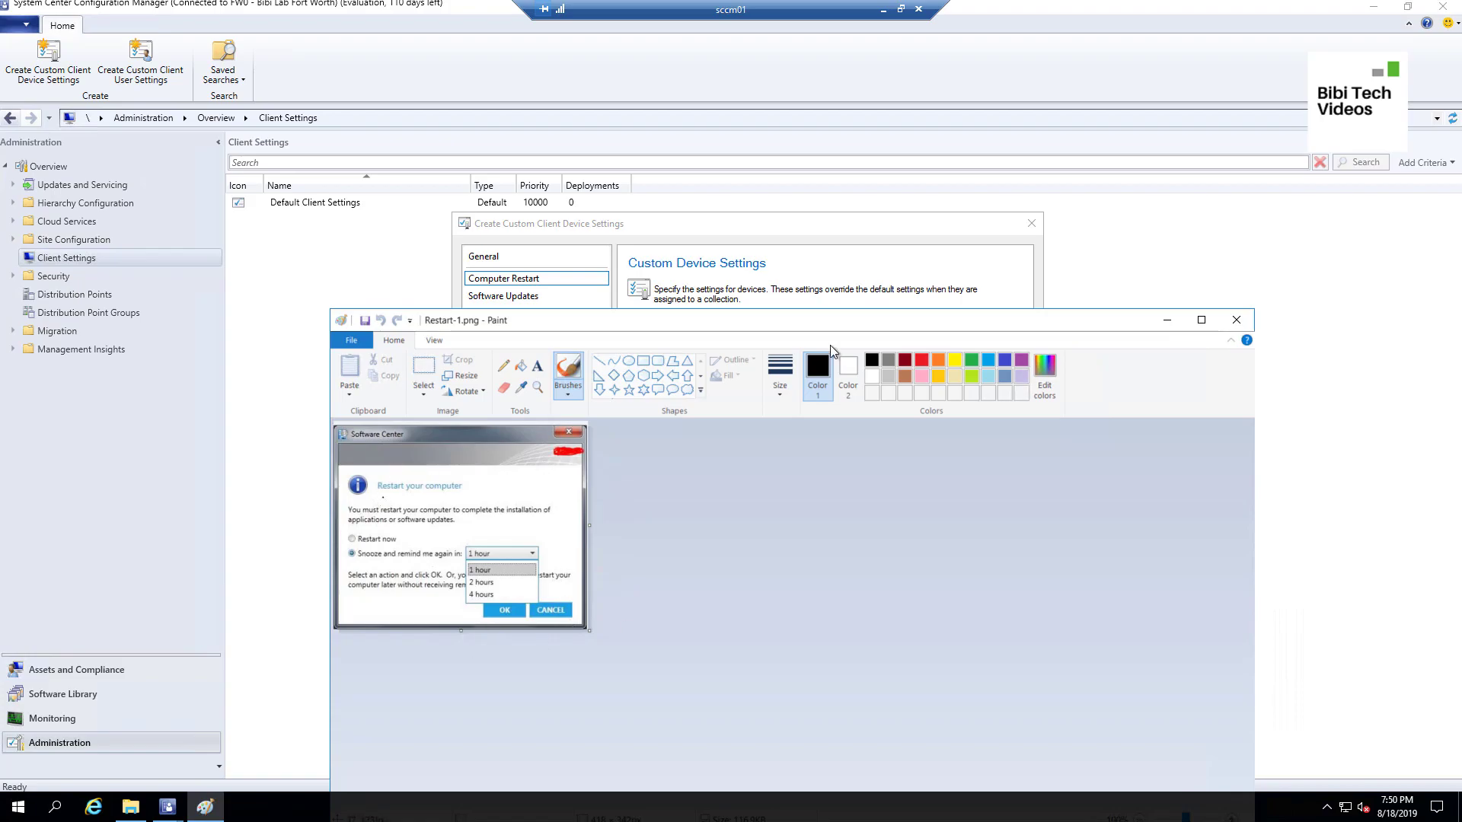
left_click(1236, 320)
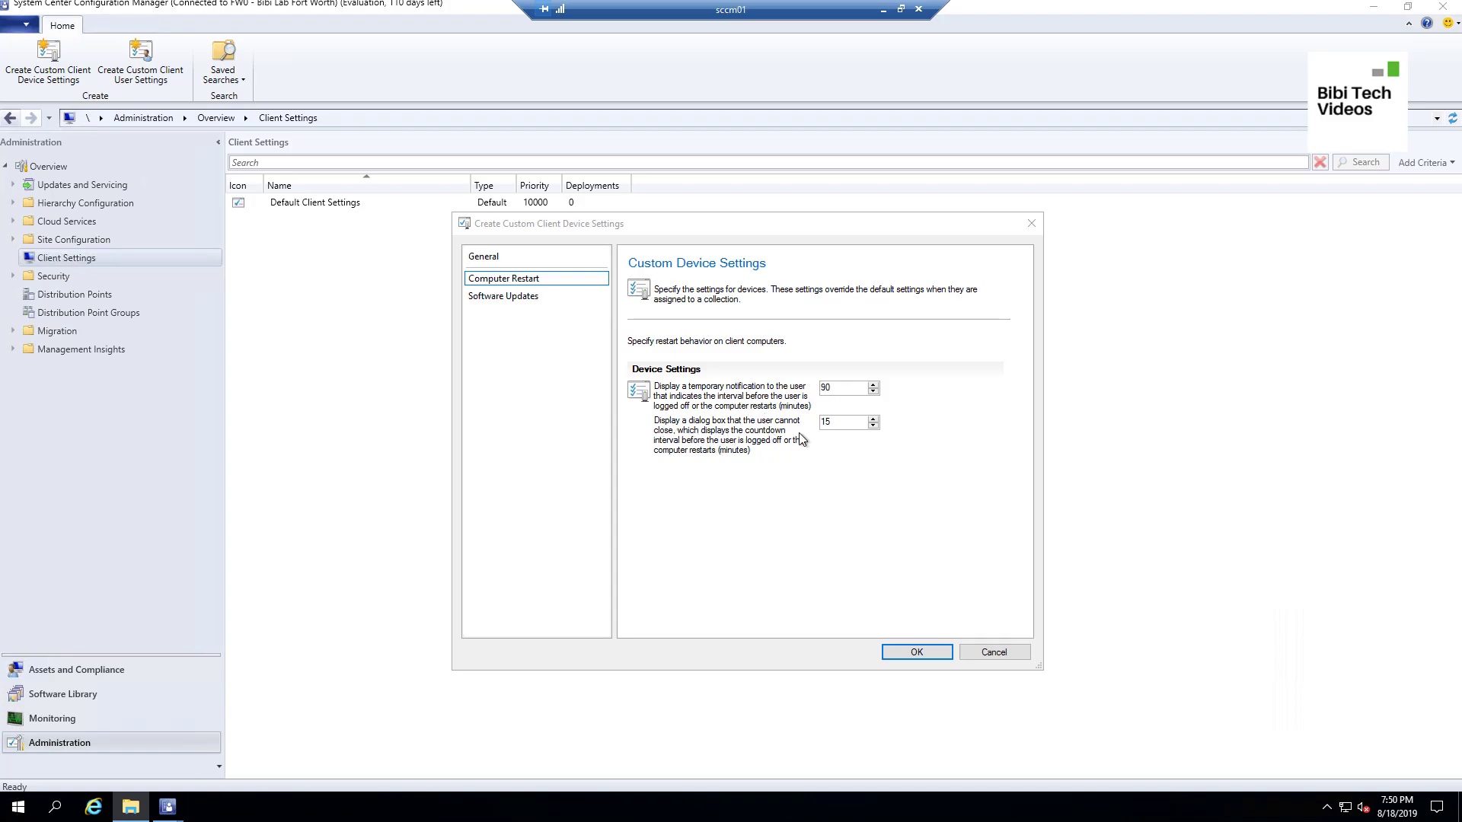
Examine the restart countdown in Restart-2.png from the Pictures folder and return to the custom client device settings.
left_click(132, 812)
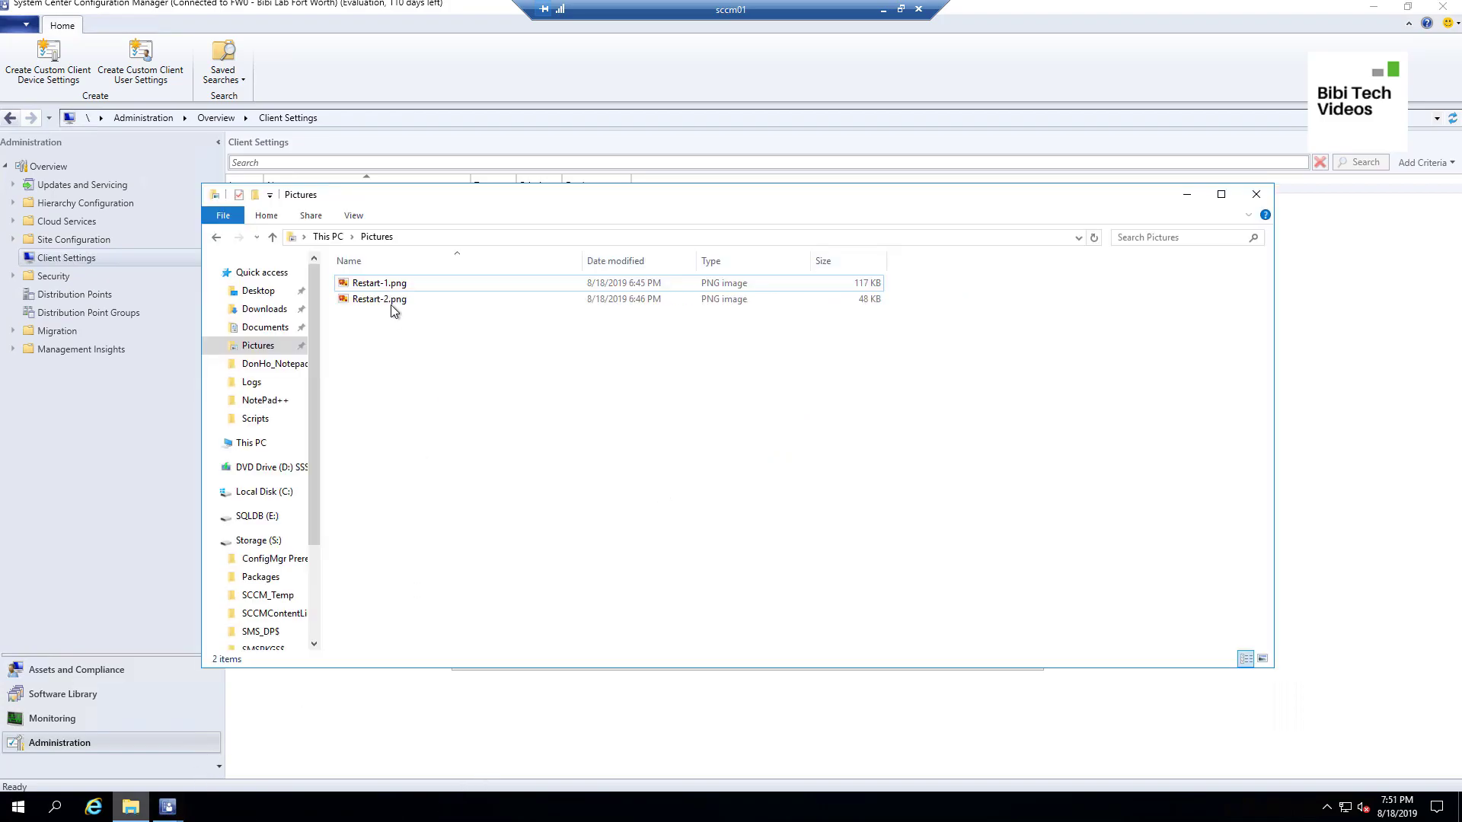
double_click(393, 300)
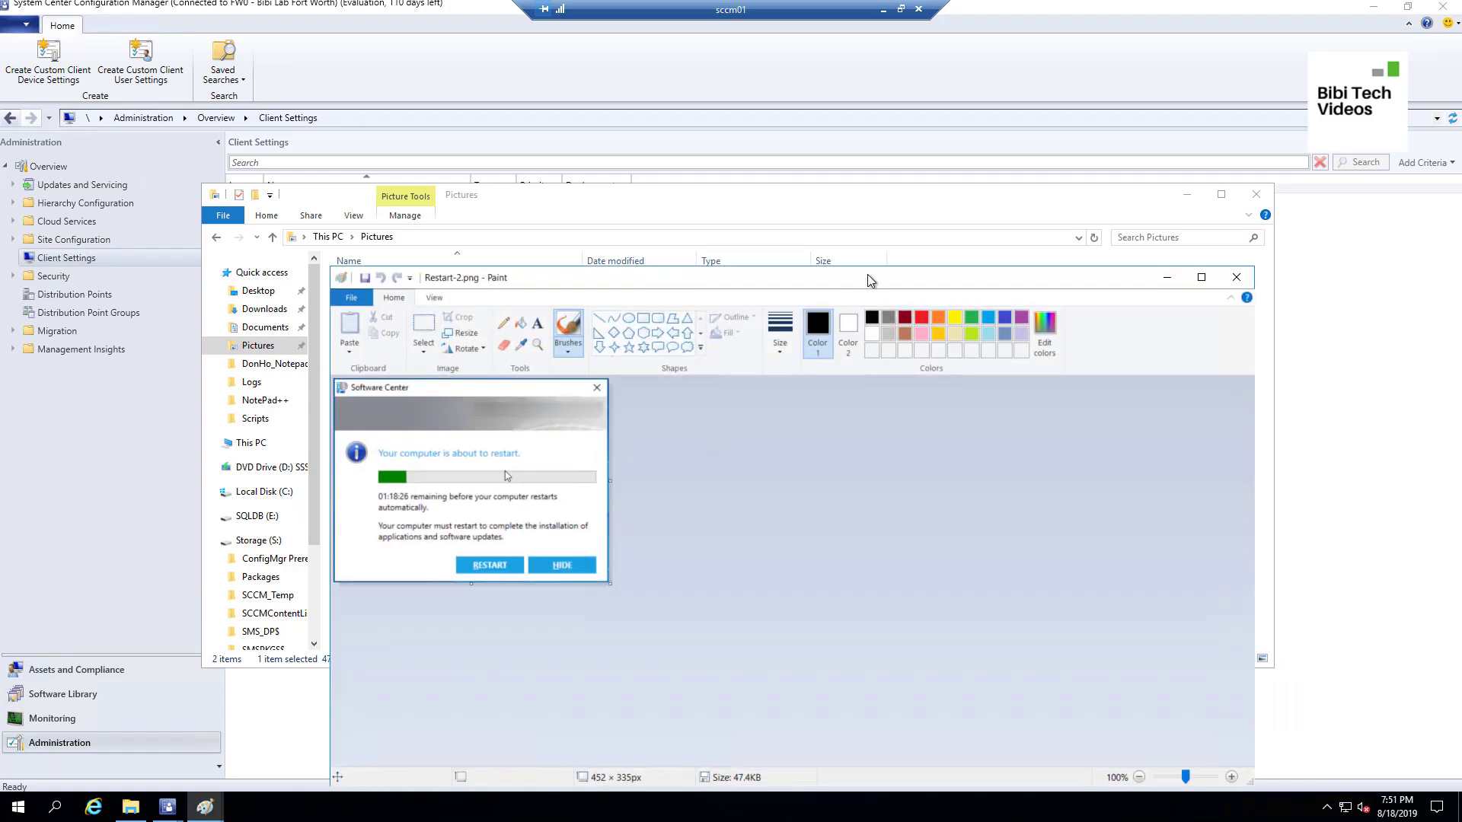
left_click_drag(875, 274, 922, 88)
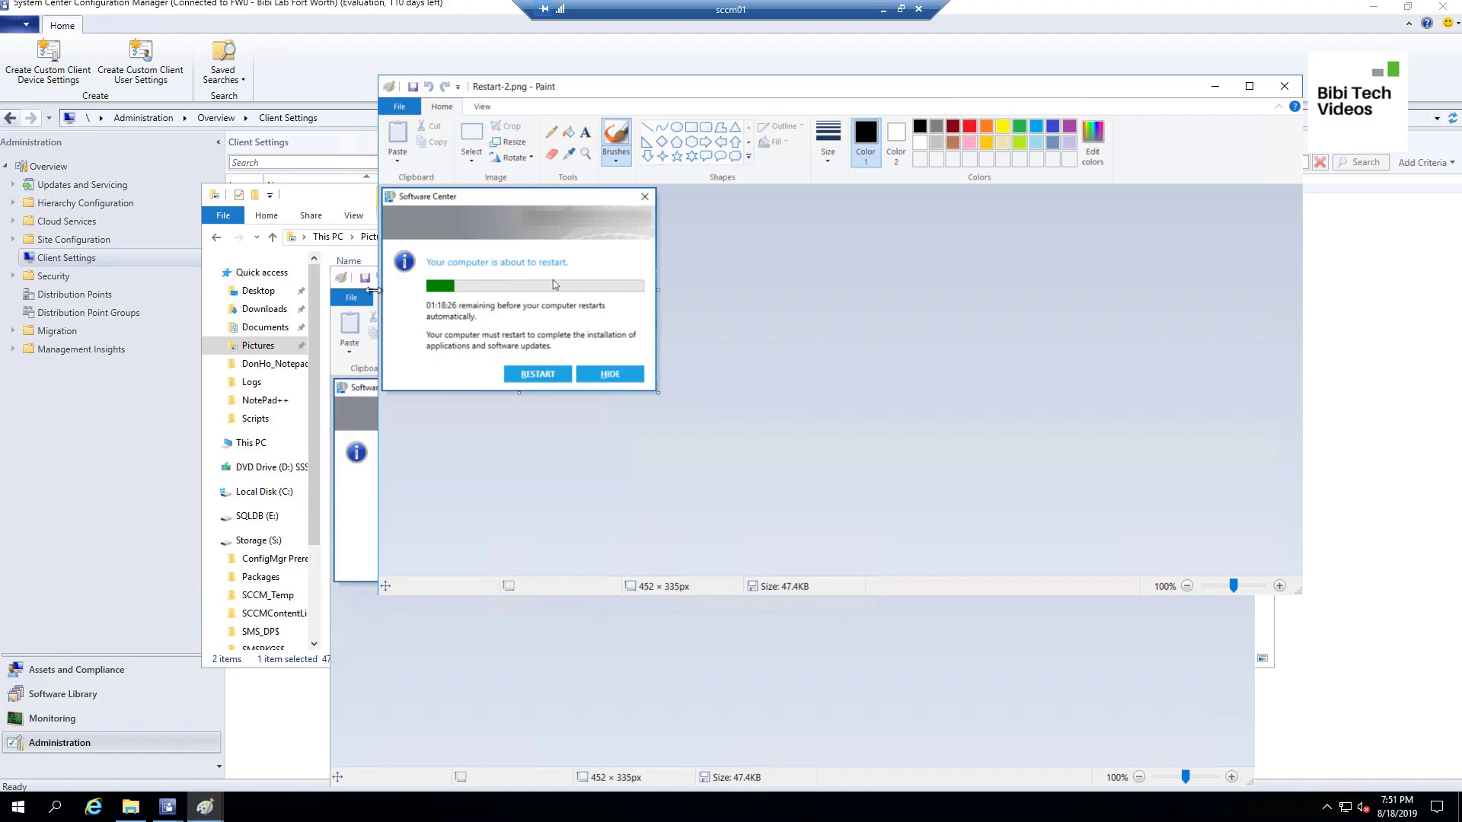
left_click(300, 683)
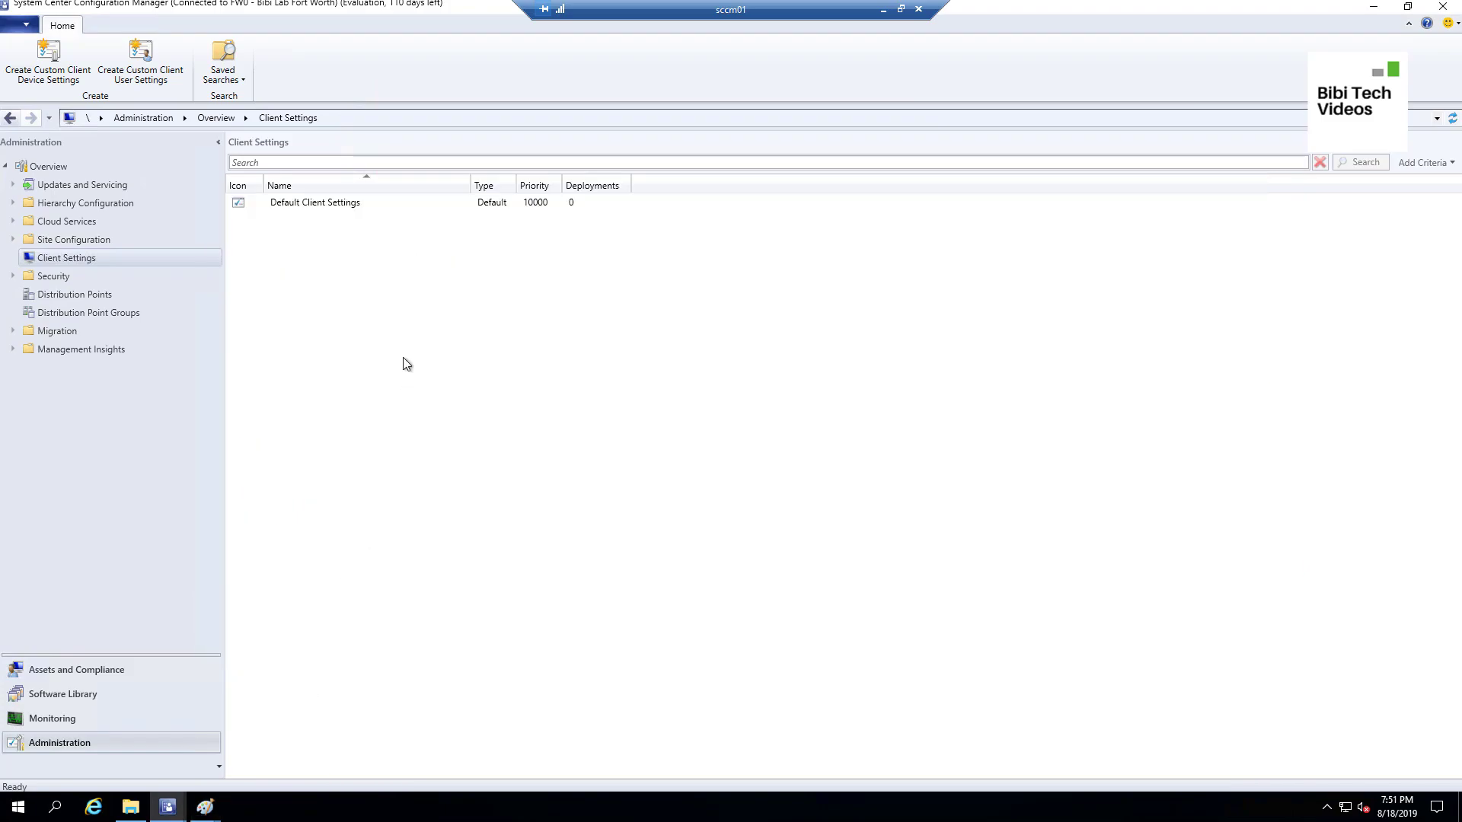
mouse_move(169, 807)
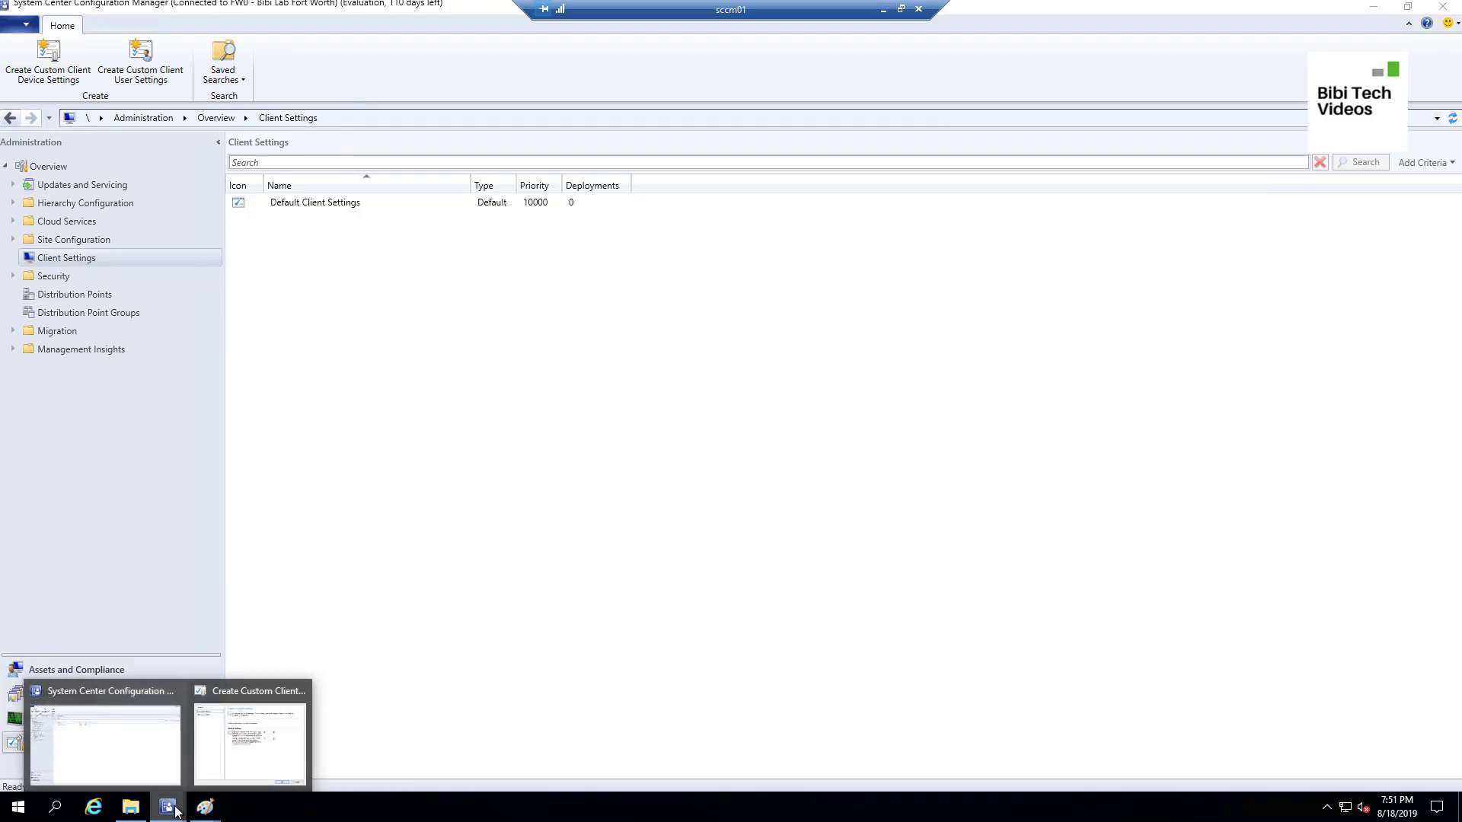
left_click(236, 737)
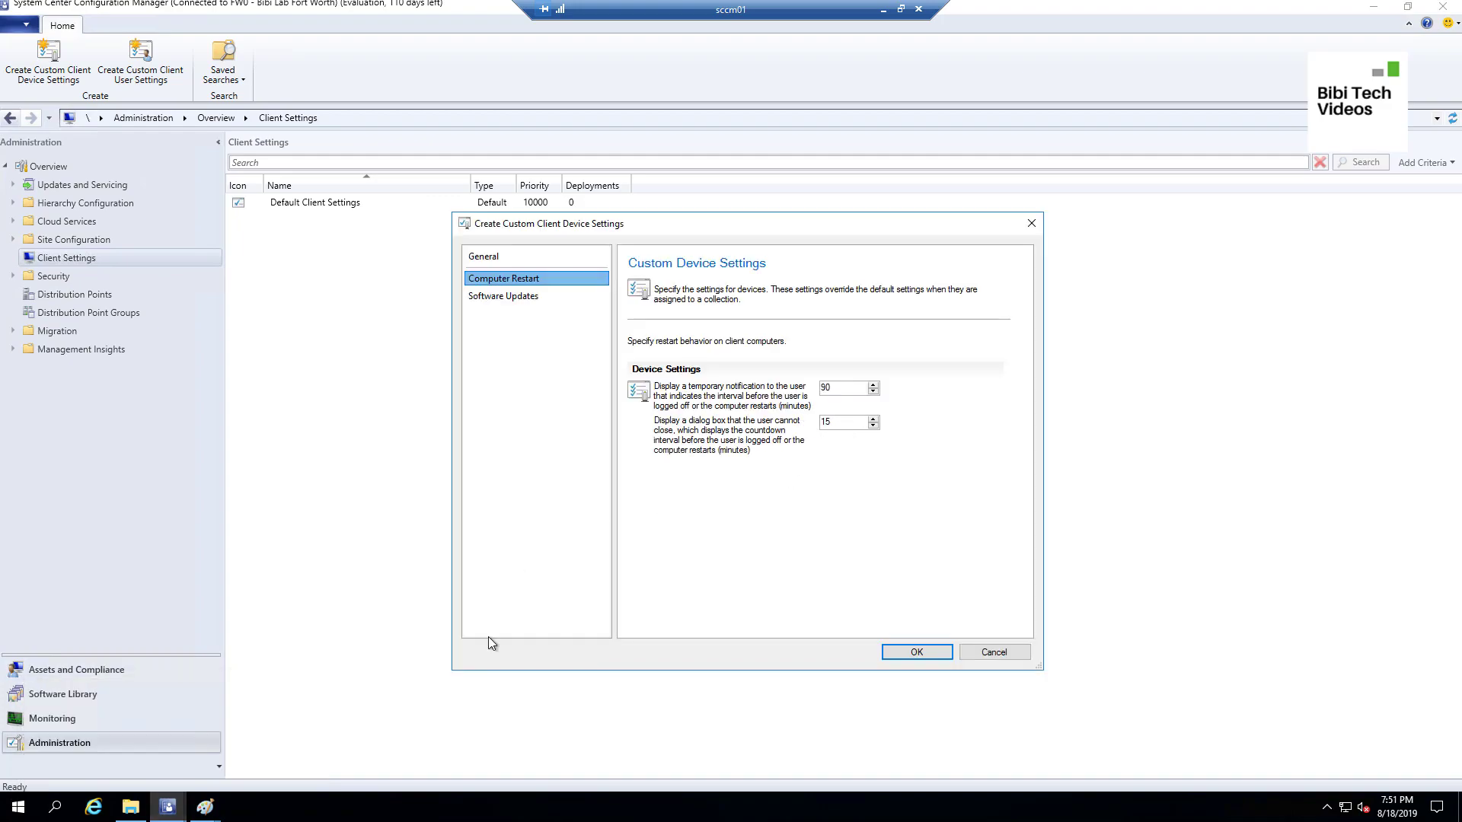
Recheck and minimize Restart-2.png in Paint, and create the Windows Updates device settings with the restart intervals kept.
left_click(205, 807)
left_click(264, 752)
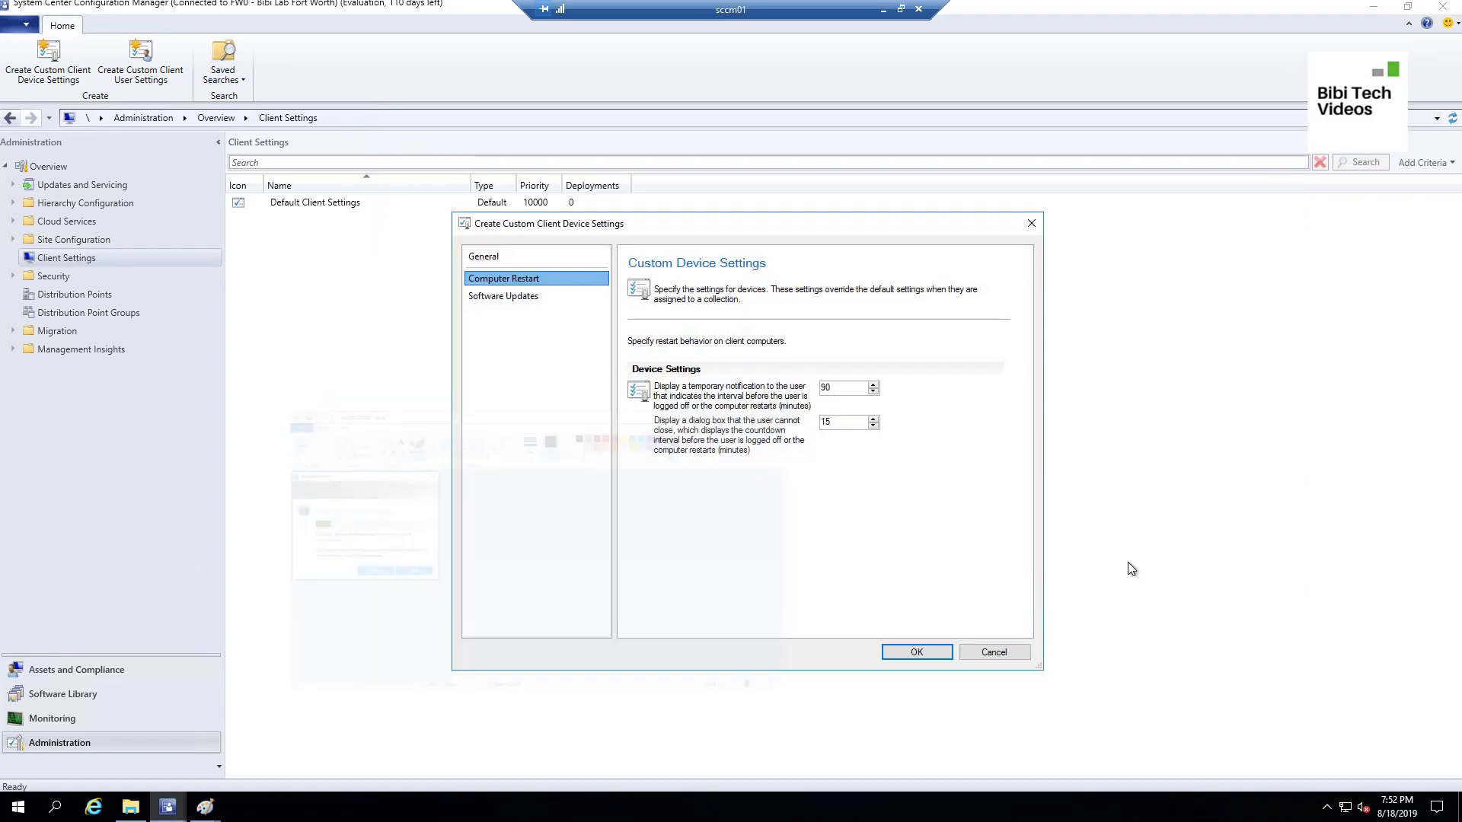
left_click(1215, 86)
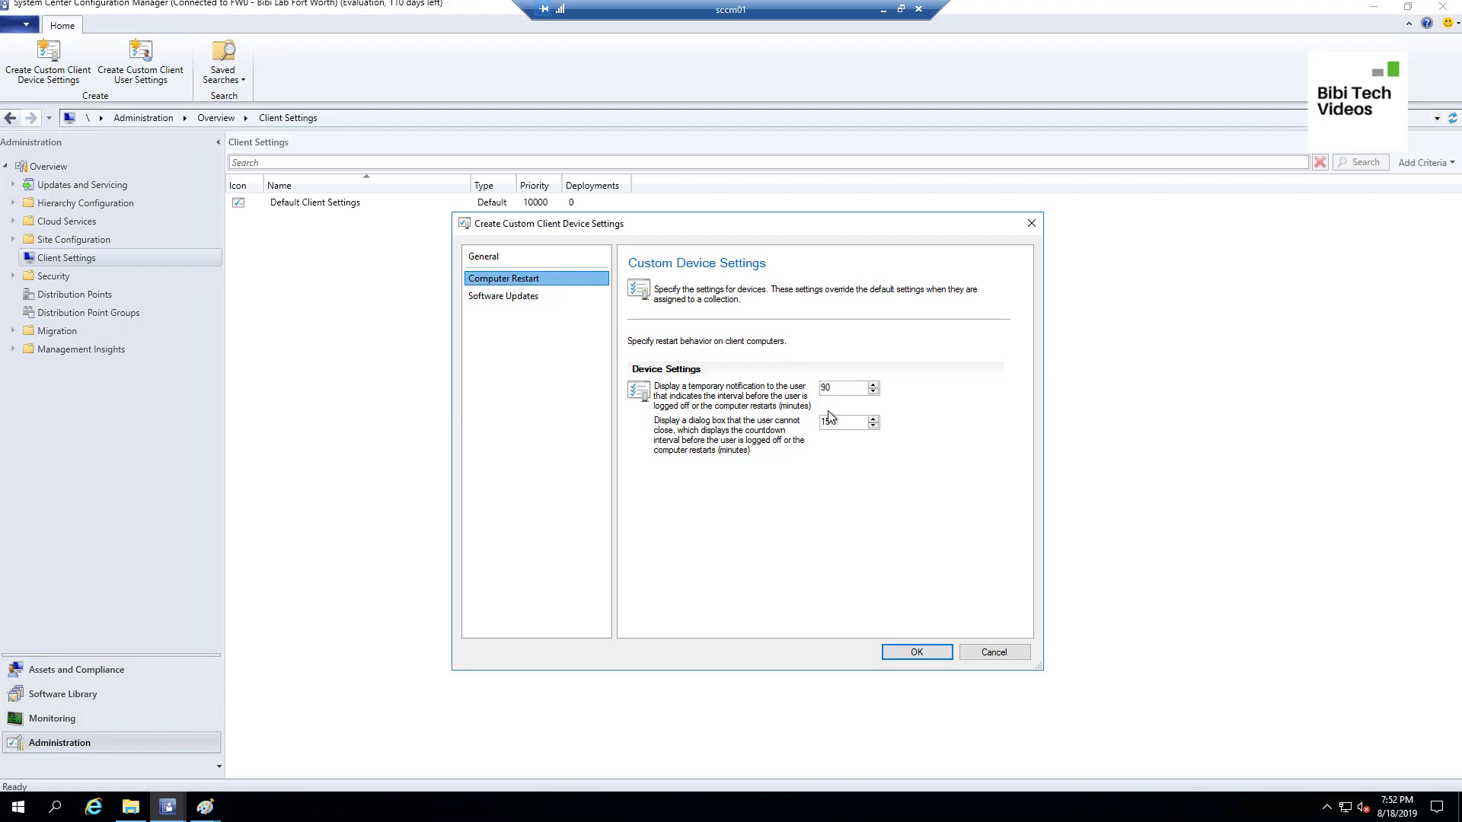
left_click(907, 652)
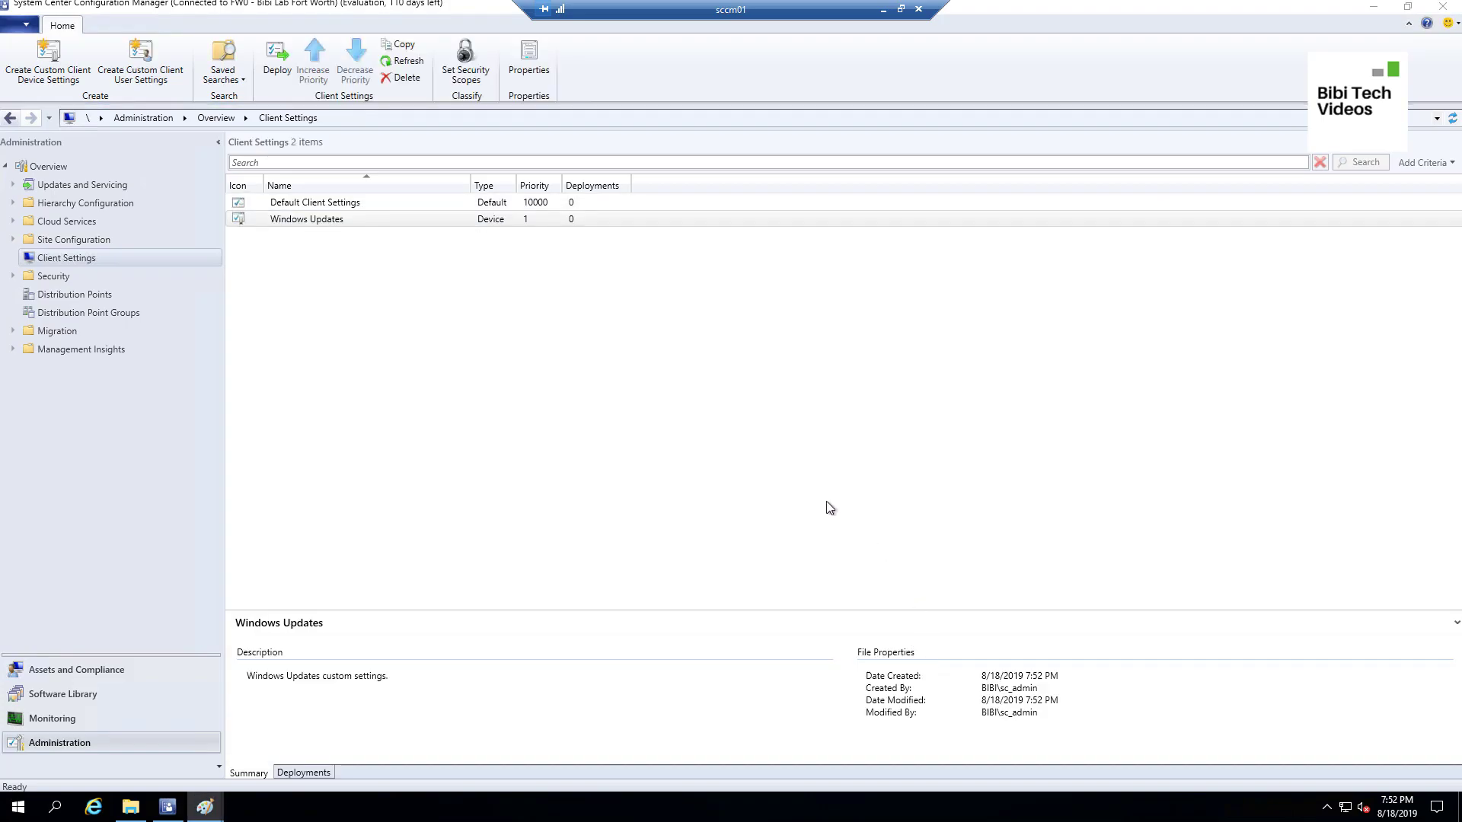
Compare the actions available for the Windows Updates settings and the Default Client Settings, and show the deployments of Windows Updates.
left_click(552, 221)
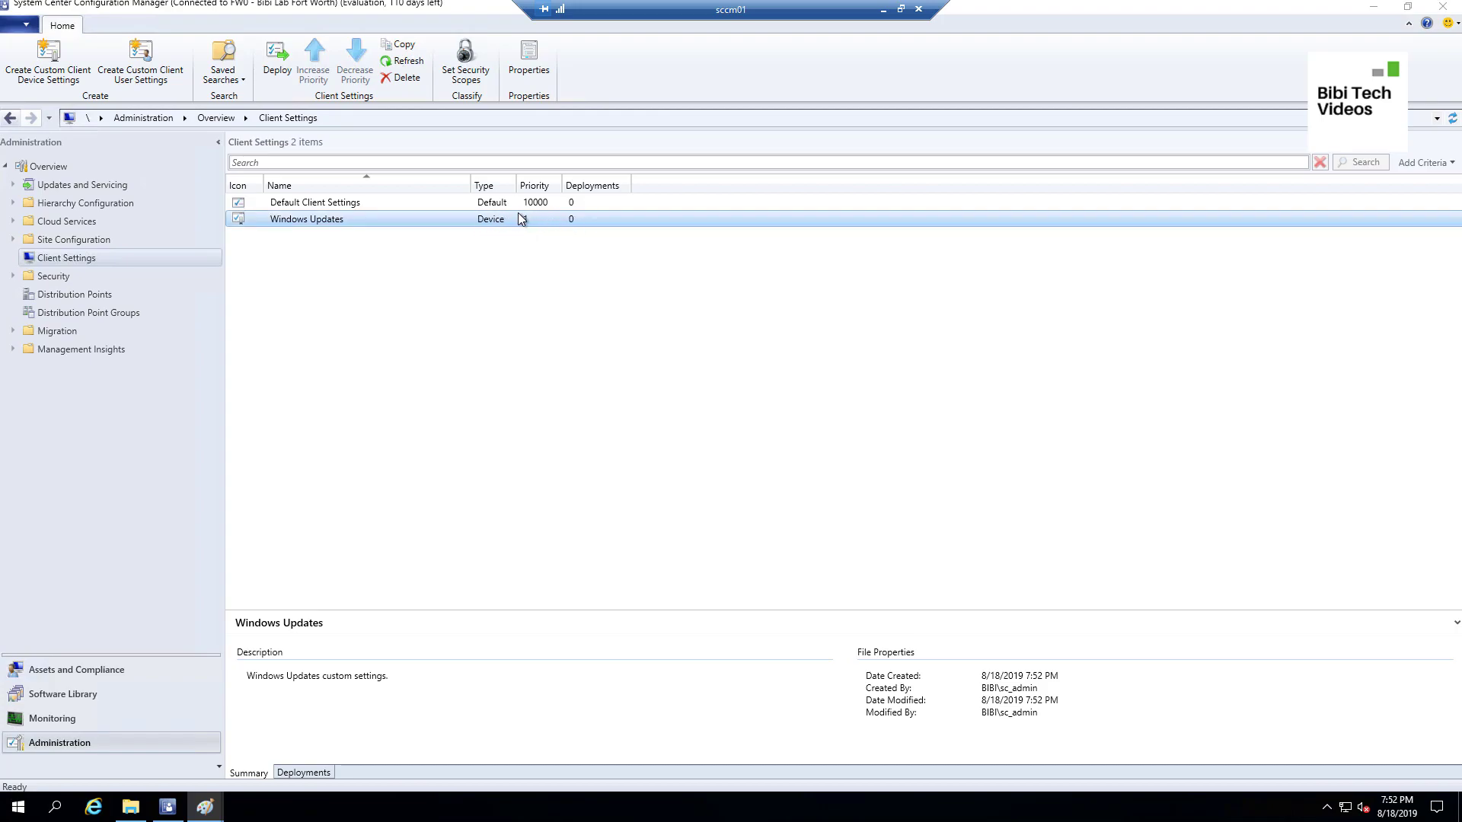
right_click(519, 219)
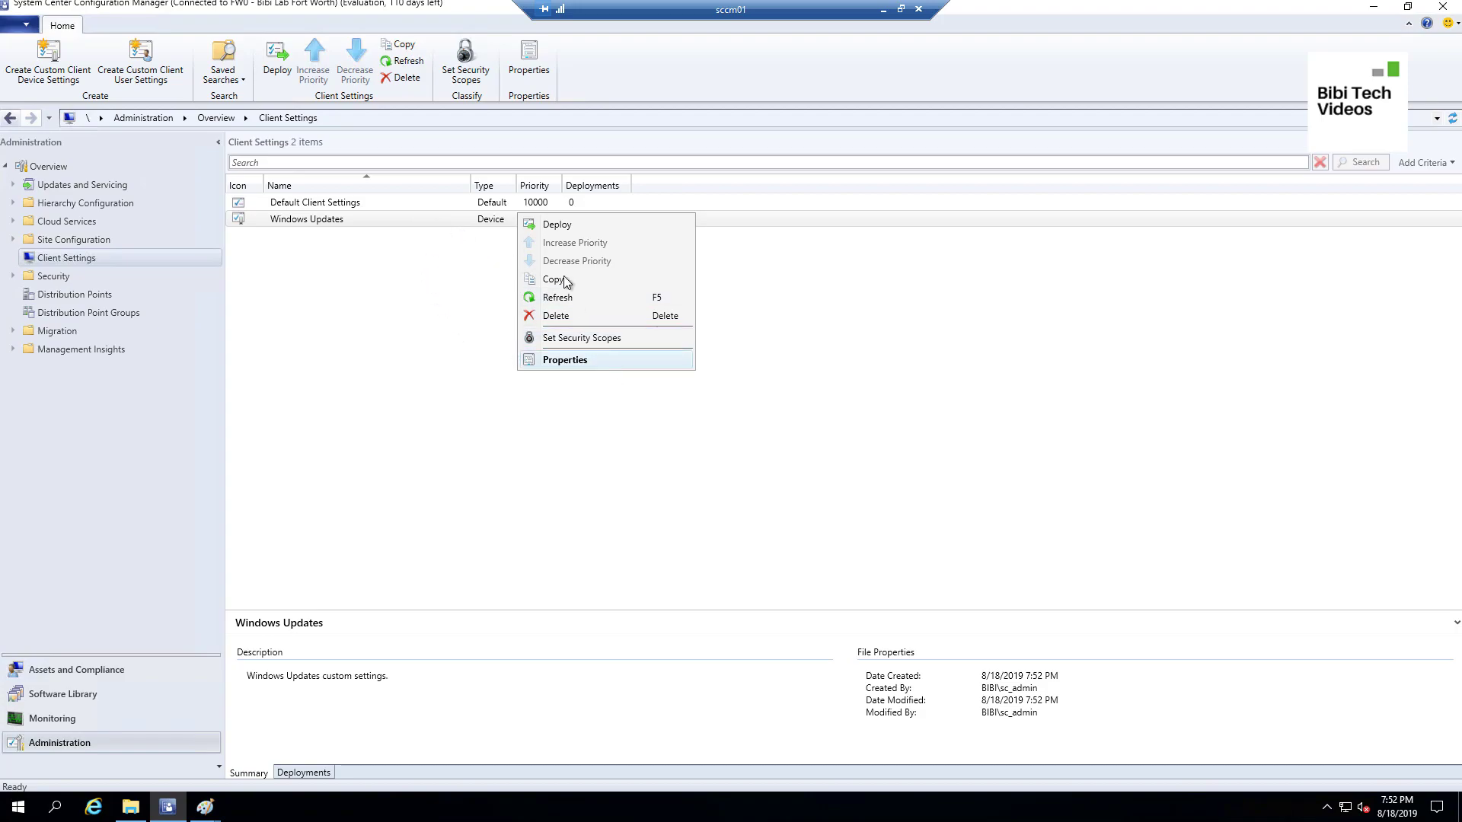
left_click(453, 219)
right_click(454, 222)
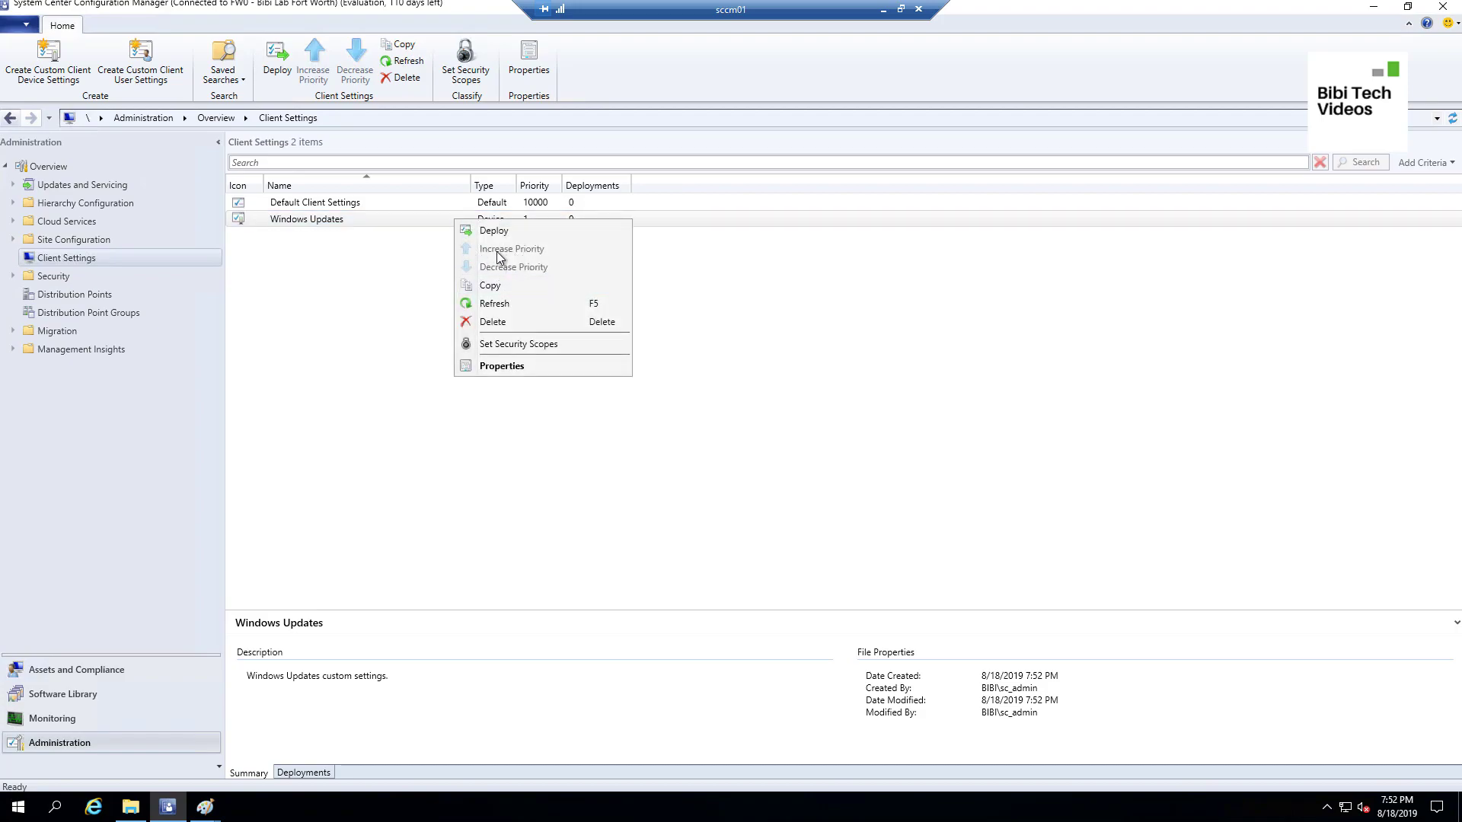
left_click(395, 200)
right_click(395, 200)
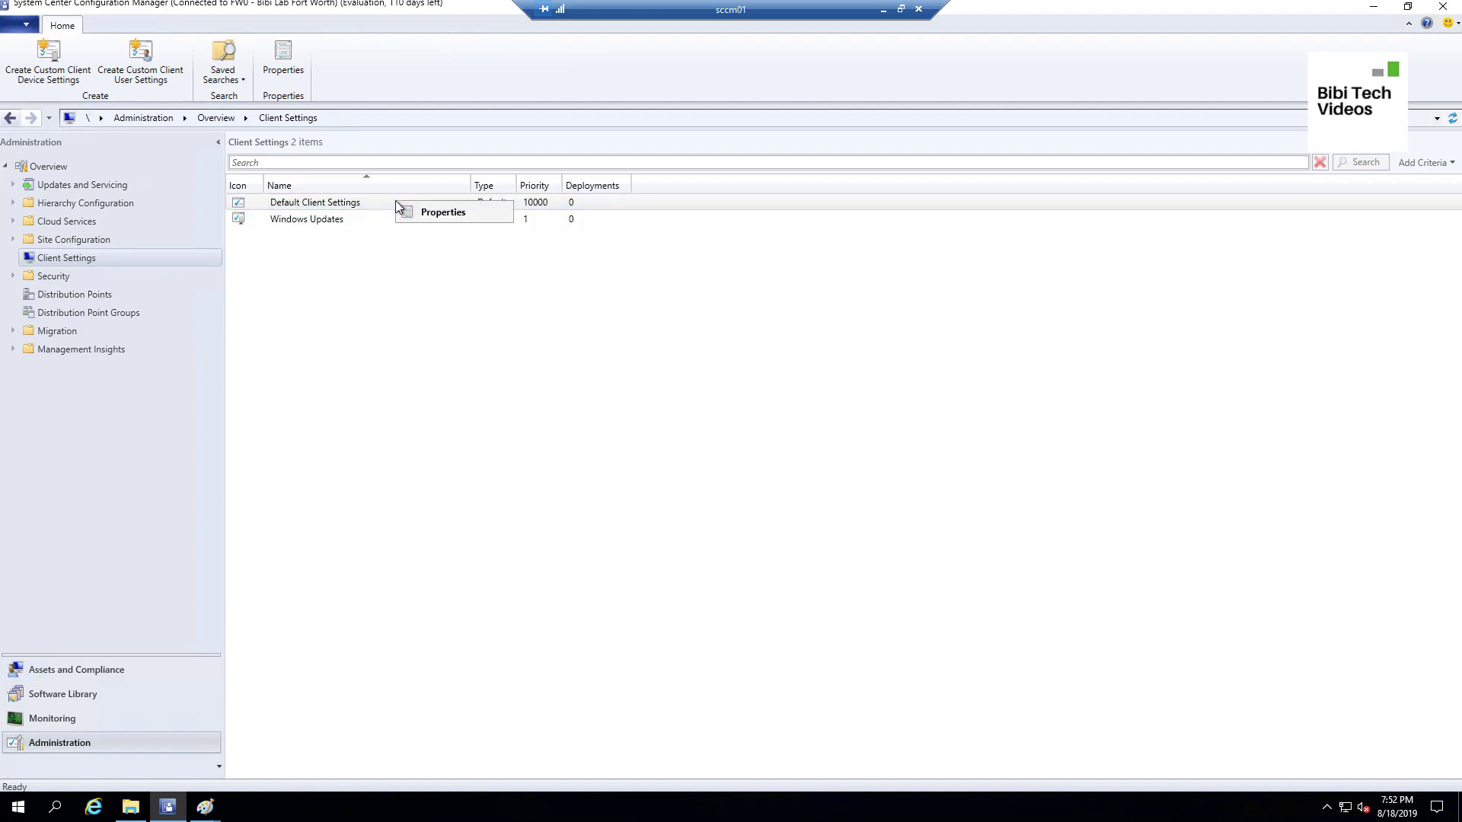
left_click(313, 220)
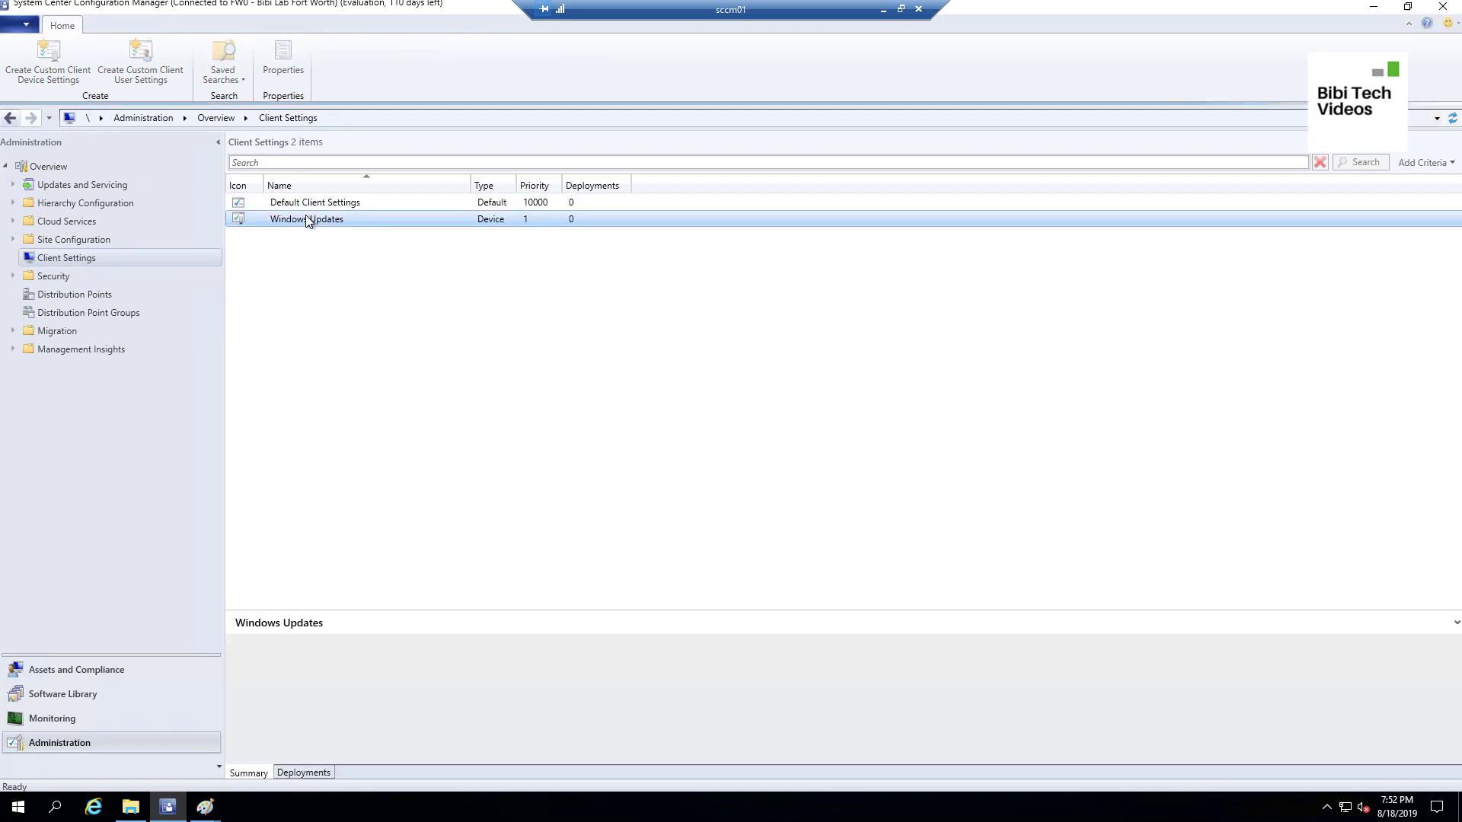
right_click(313, 219)
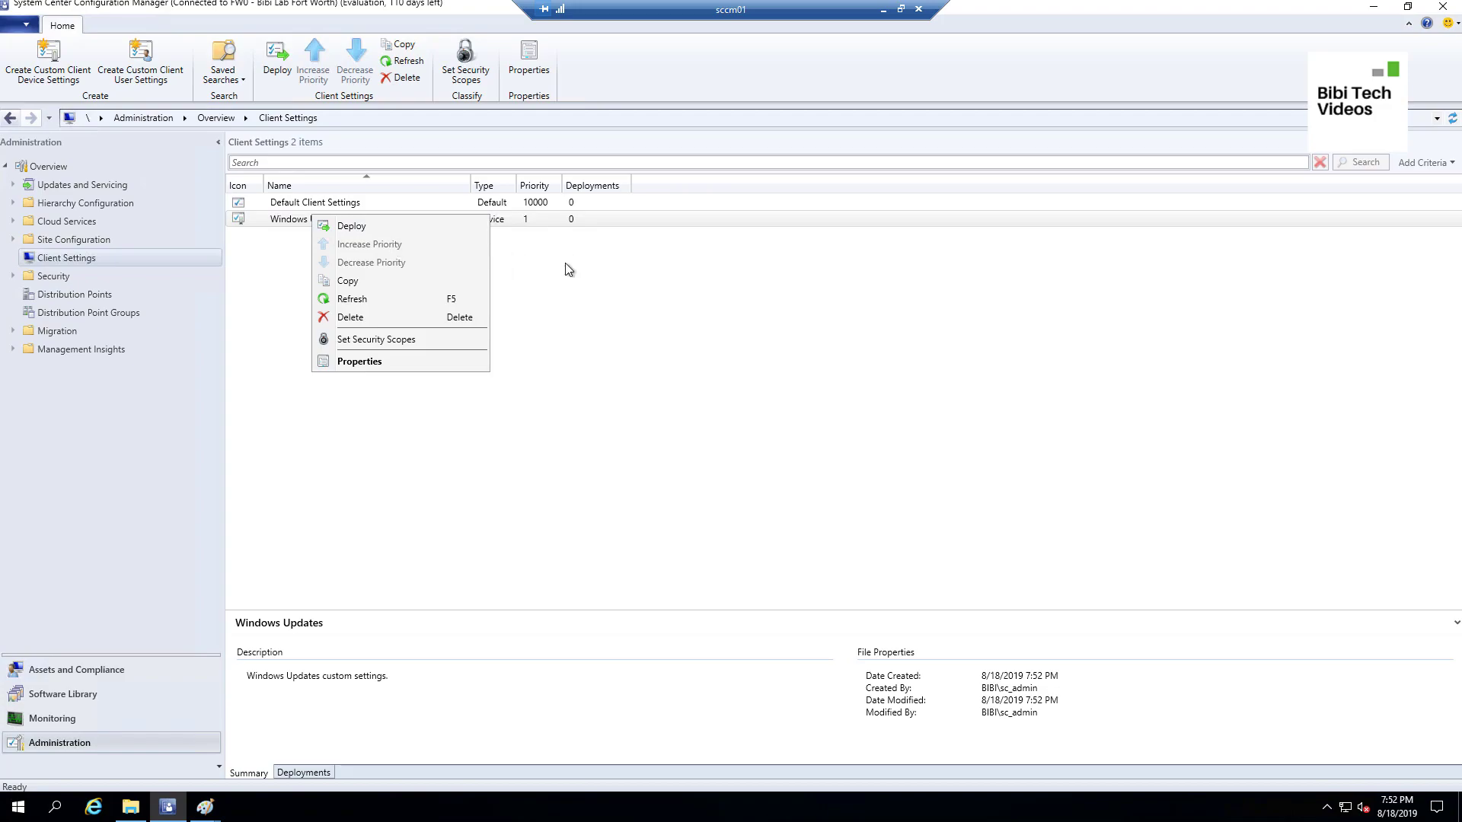
left_click(597, 221)
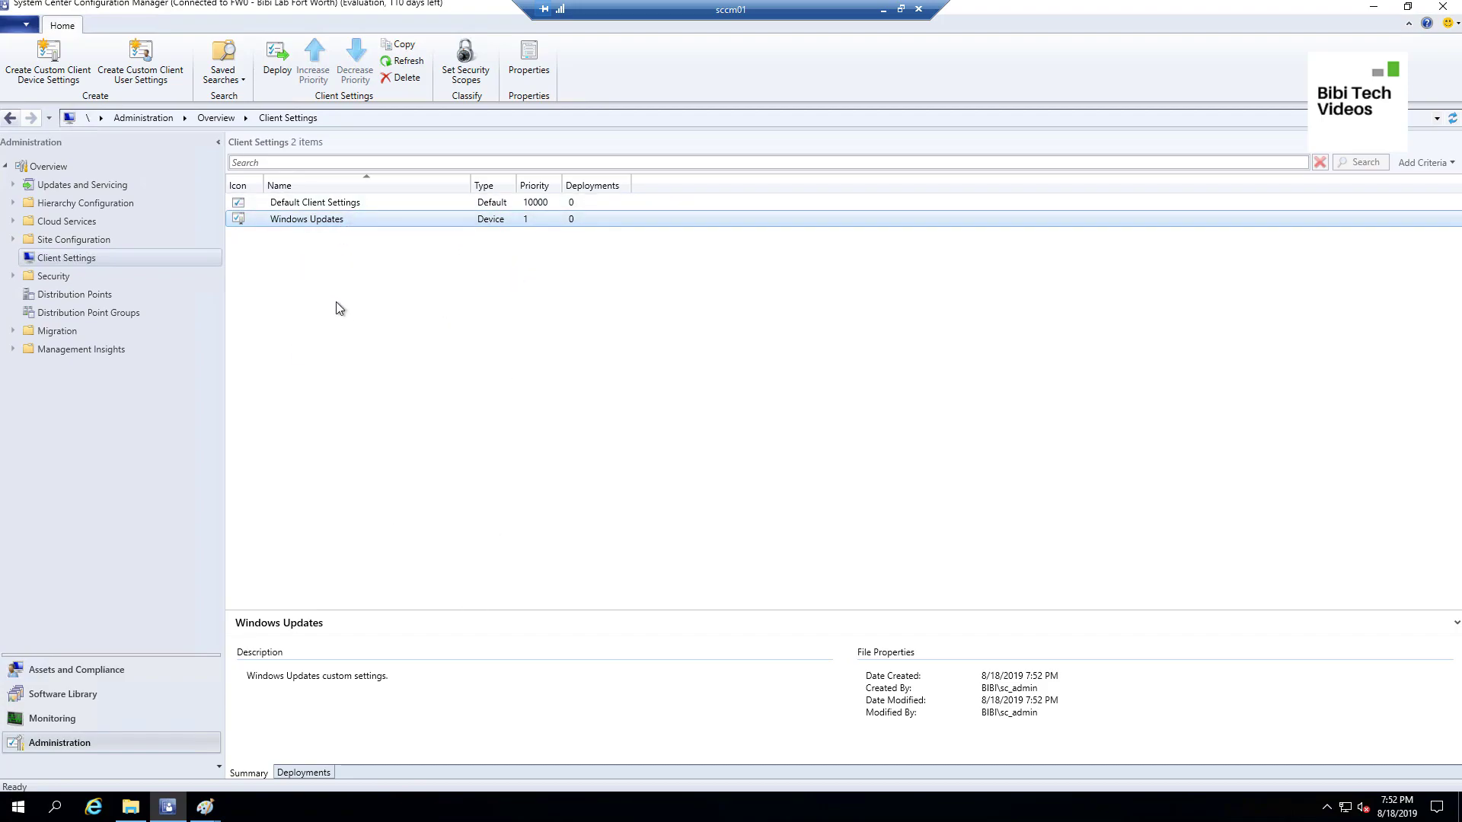
left_click(304, 773)
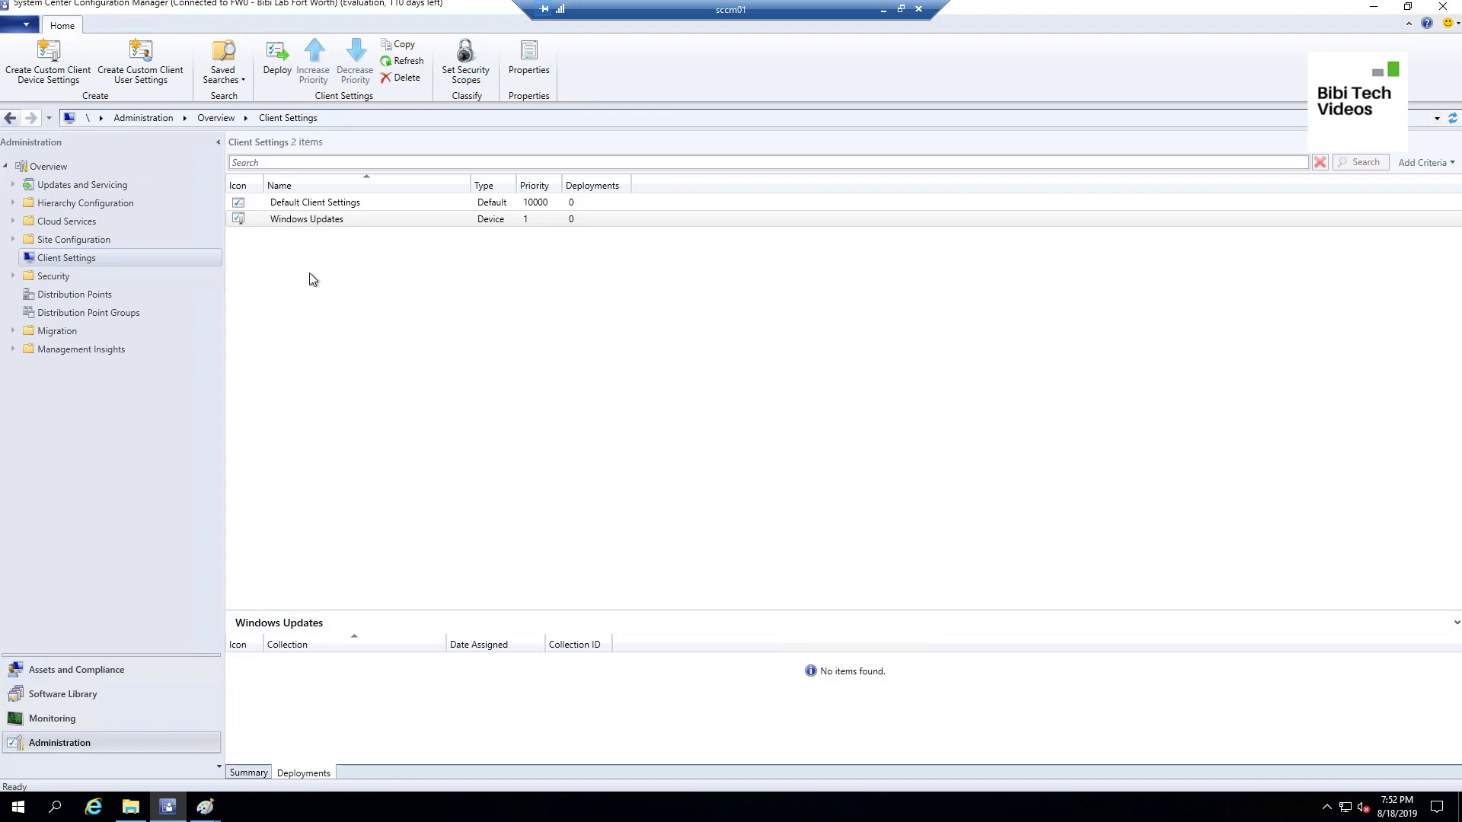
right_click(316, 221)
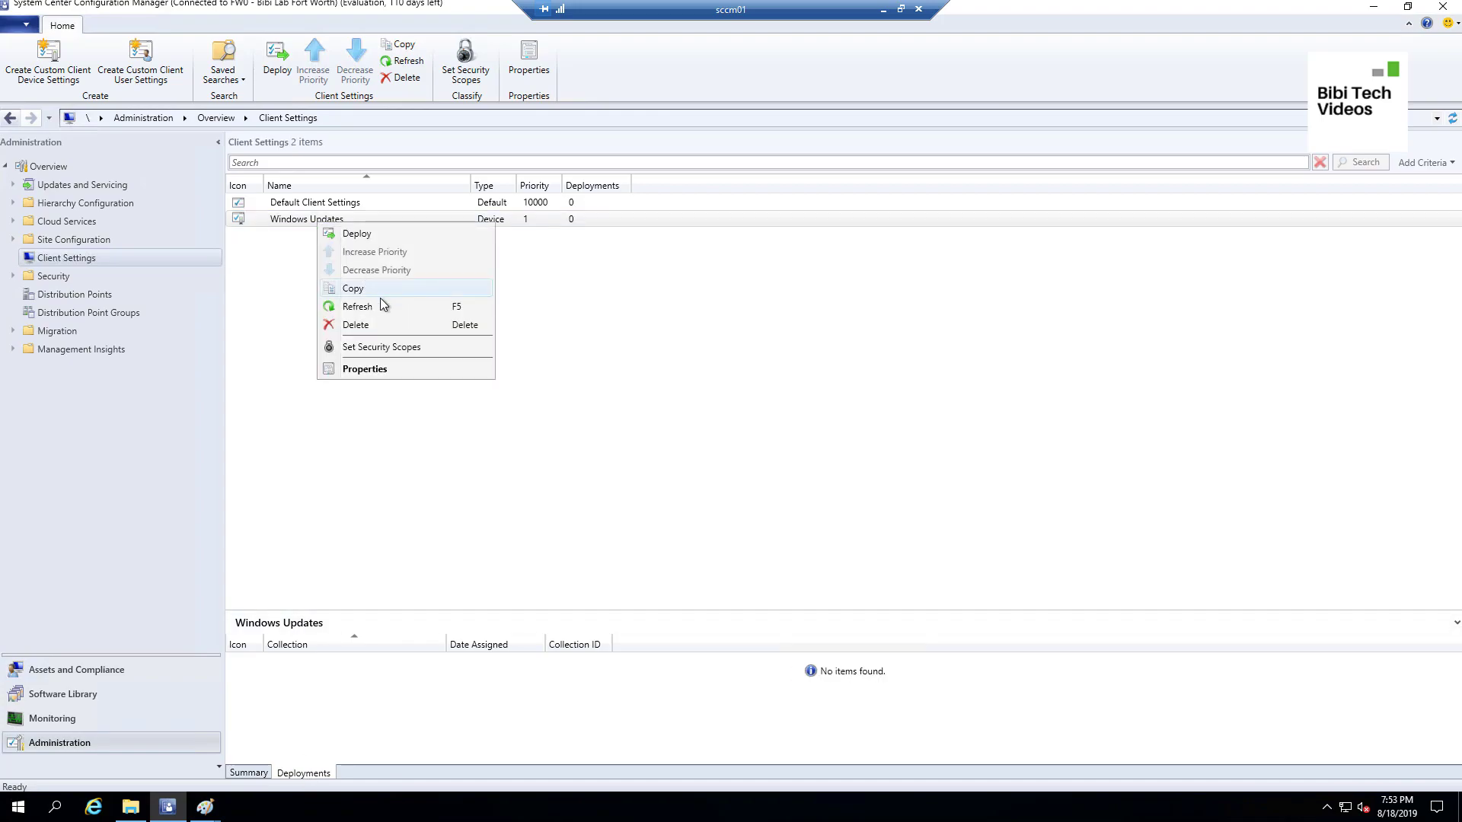
left_click(360, 234)
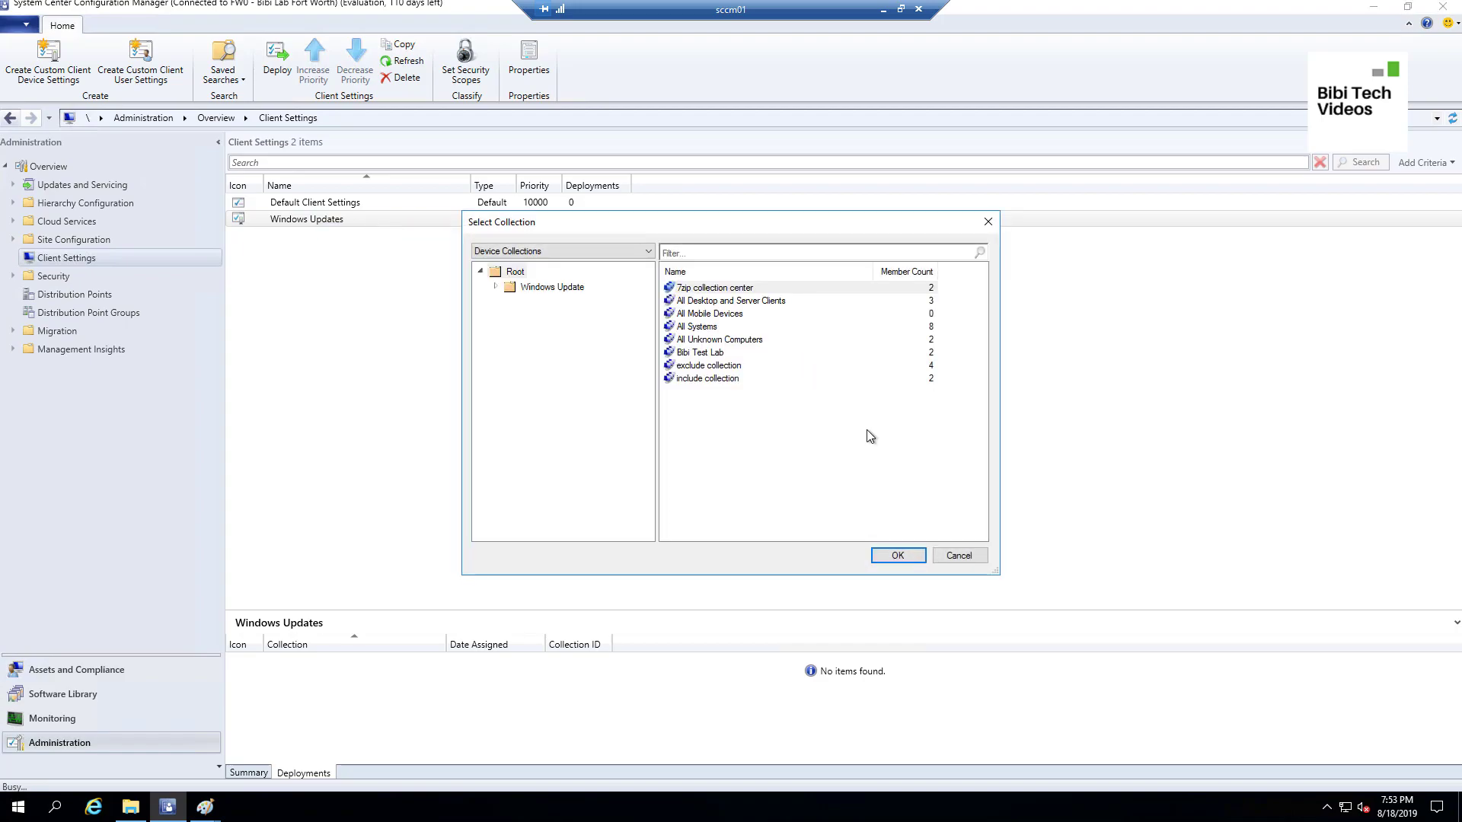
left_click(495, 286)
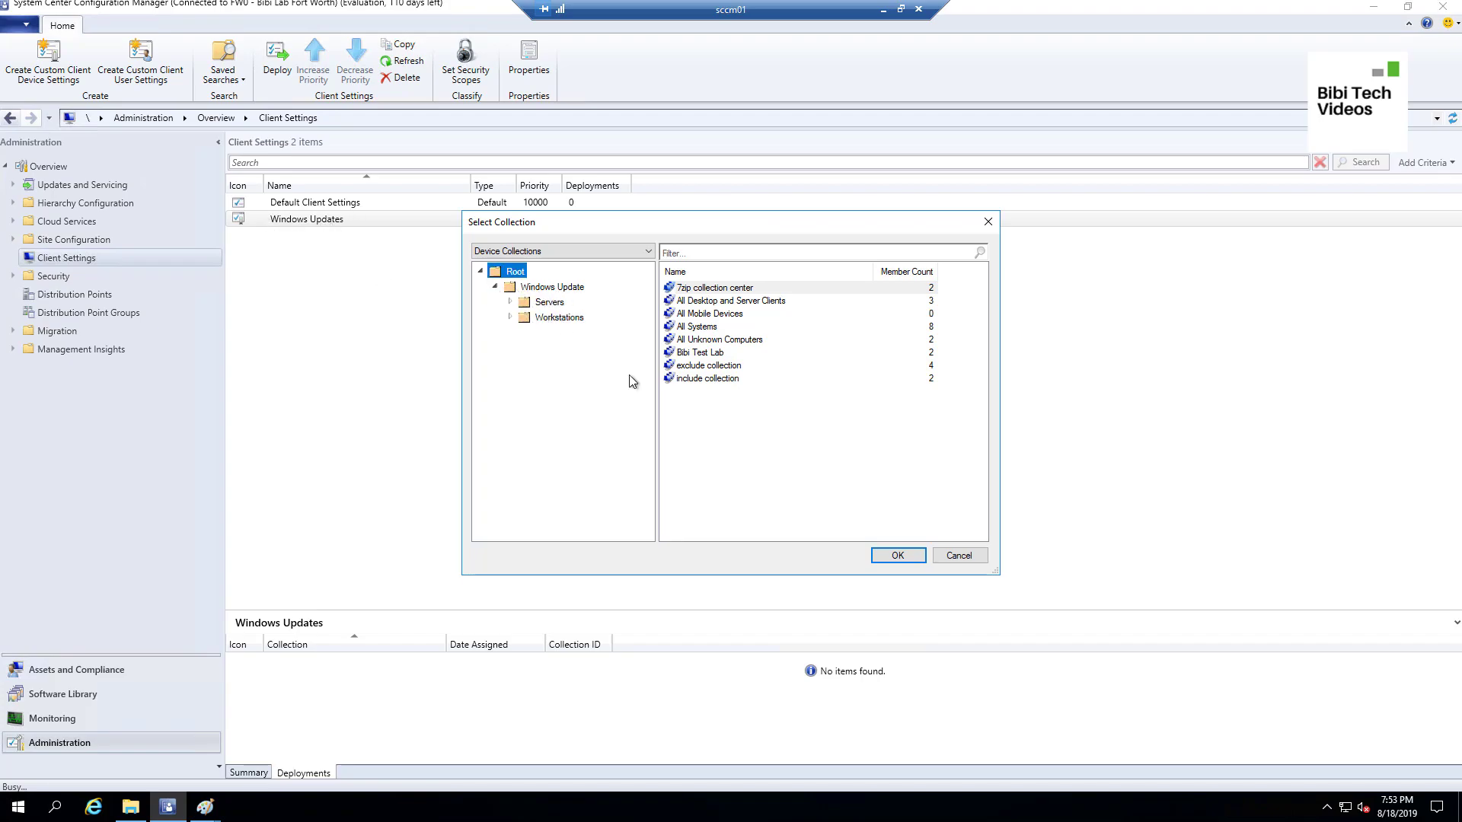
left_click(958, 555)
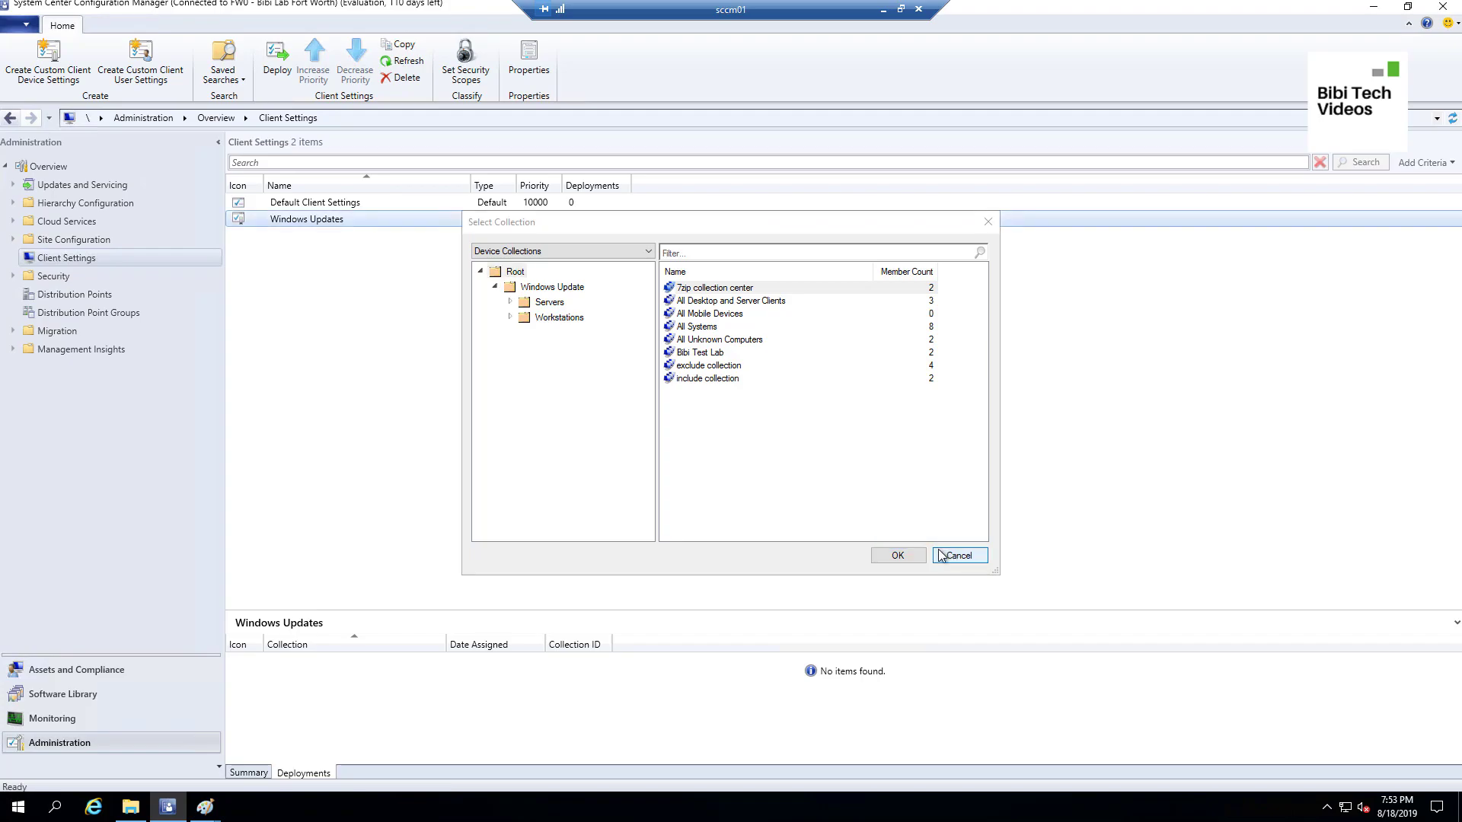
Rename the Windows Updates custom device settings as Windows Updates - Workstations.
right_click(380, 218)
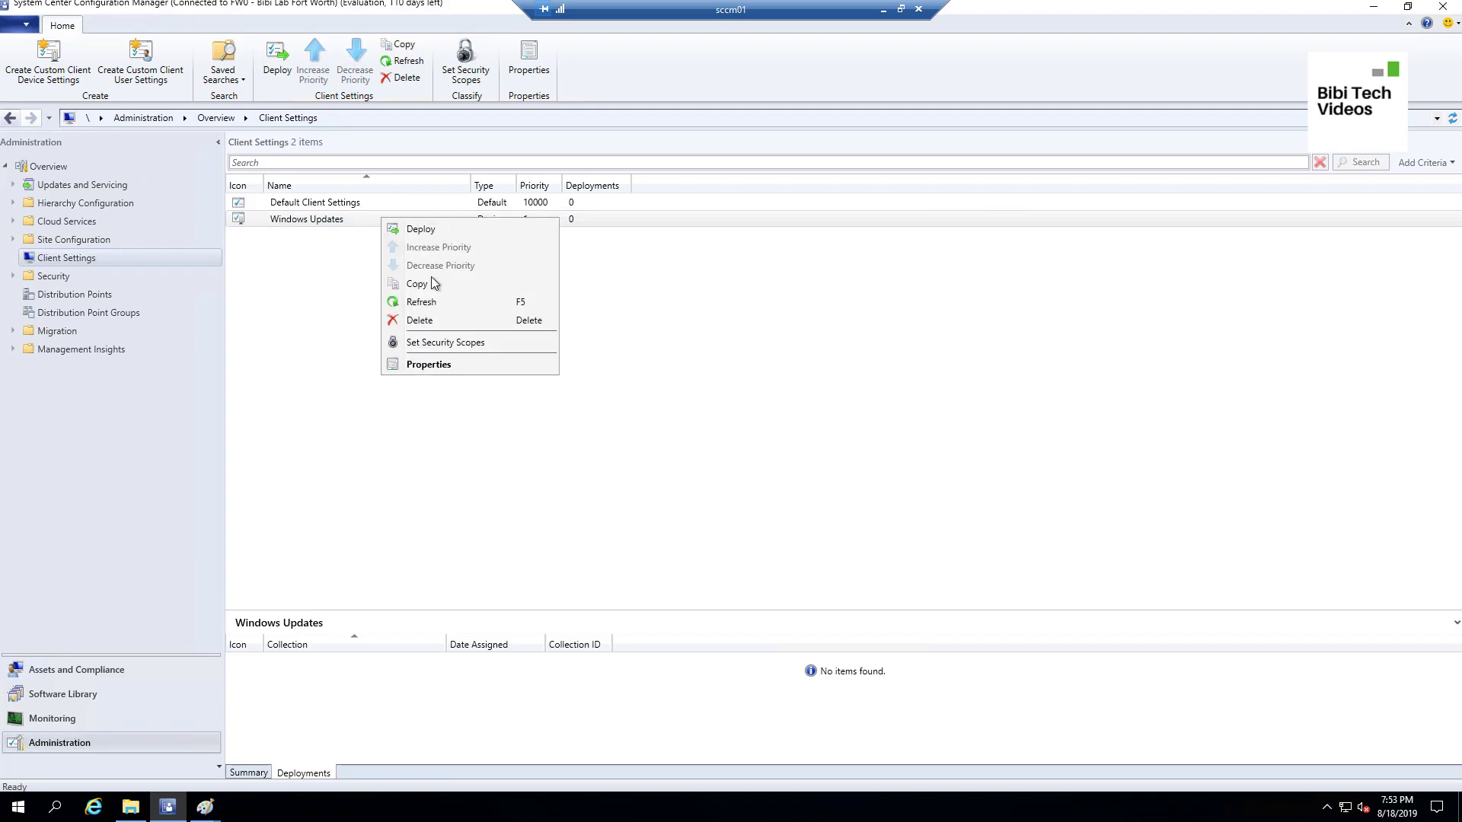
left_click(473, 365)
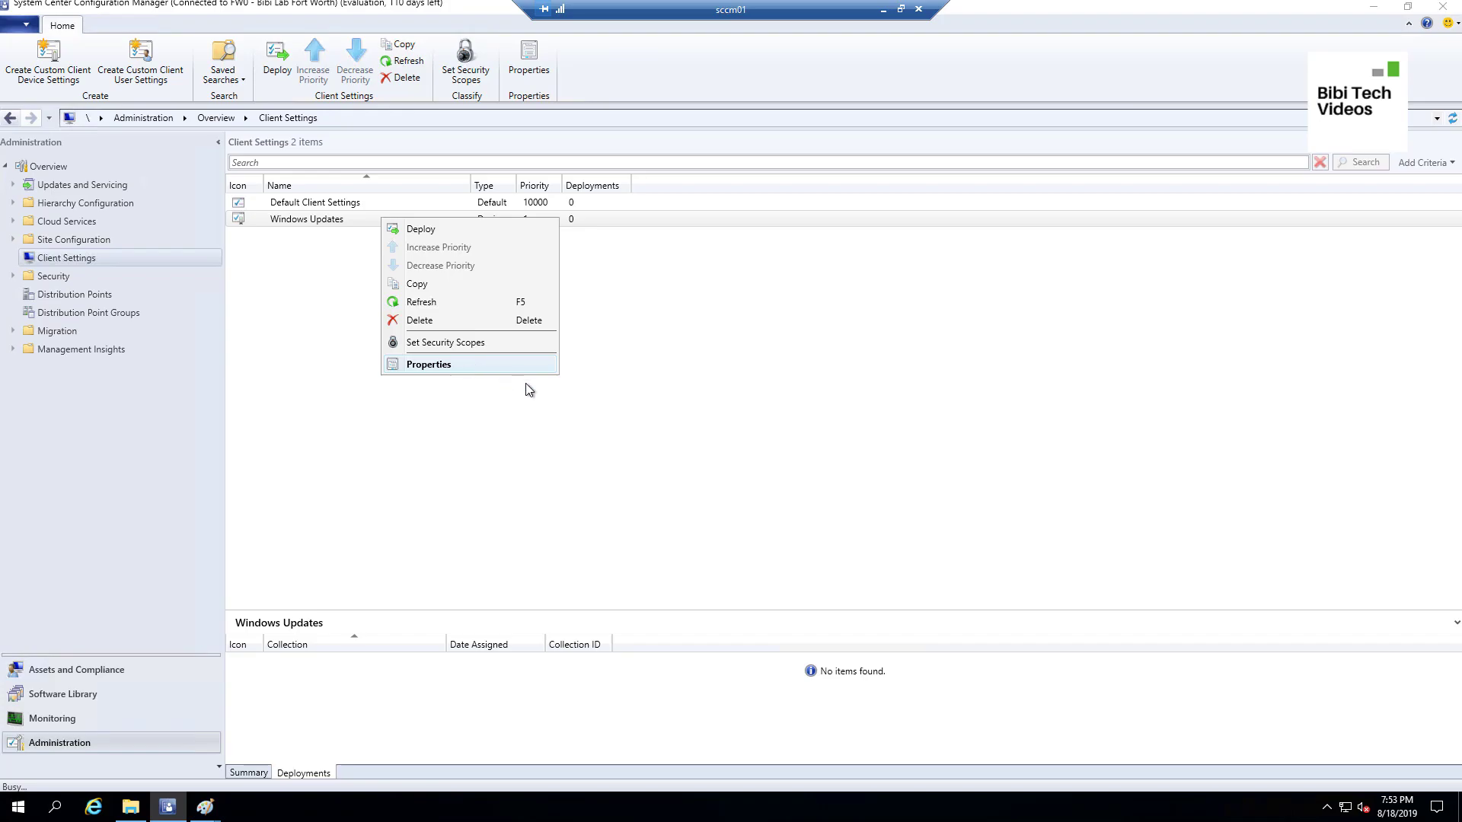
left_click(936, 296)
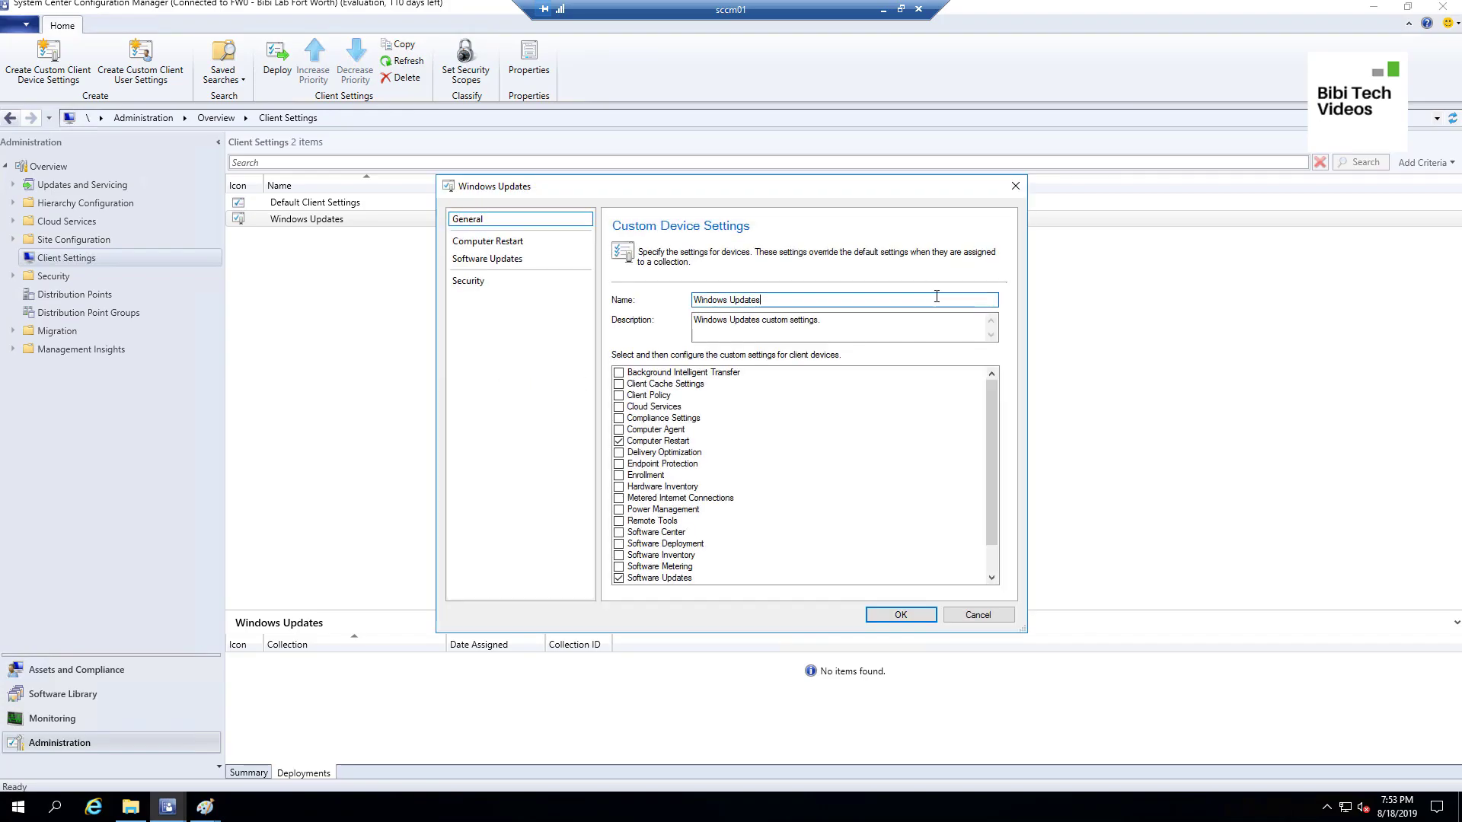
type("- Workstat")
left_click(900, 615)
Deploy Windows Updates - Workstations to the Production - Windows Updates - All Windows Clients collection and widen the deployment list's Collection column to show the full name.
right_click(395, 222)
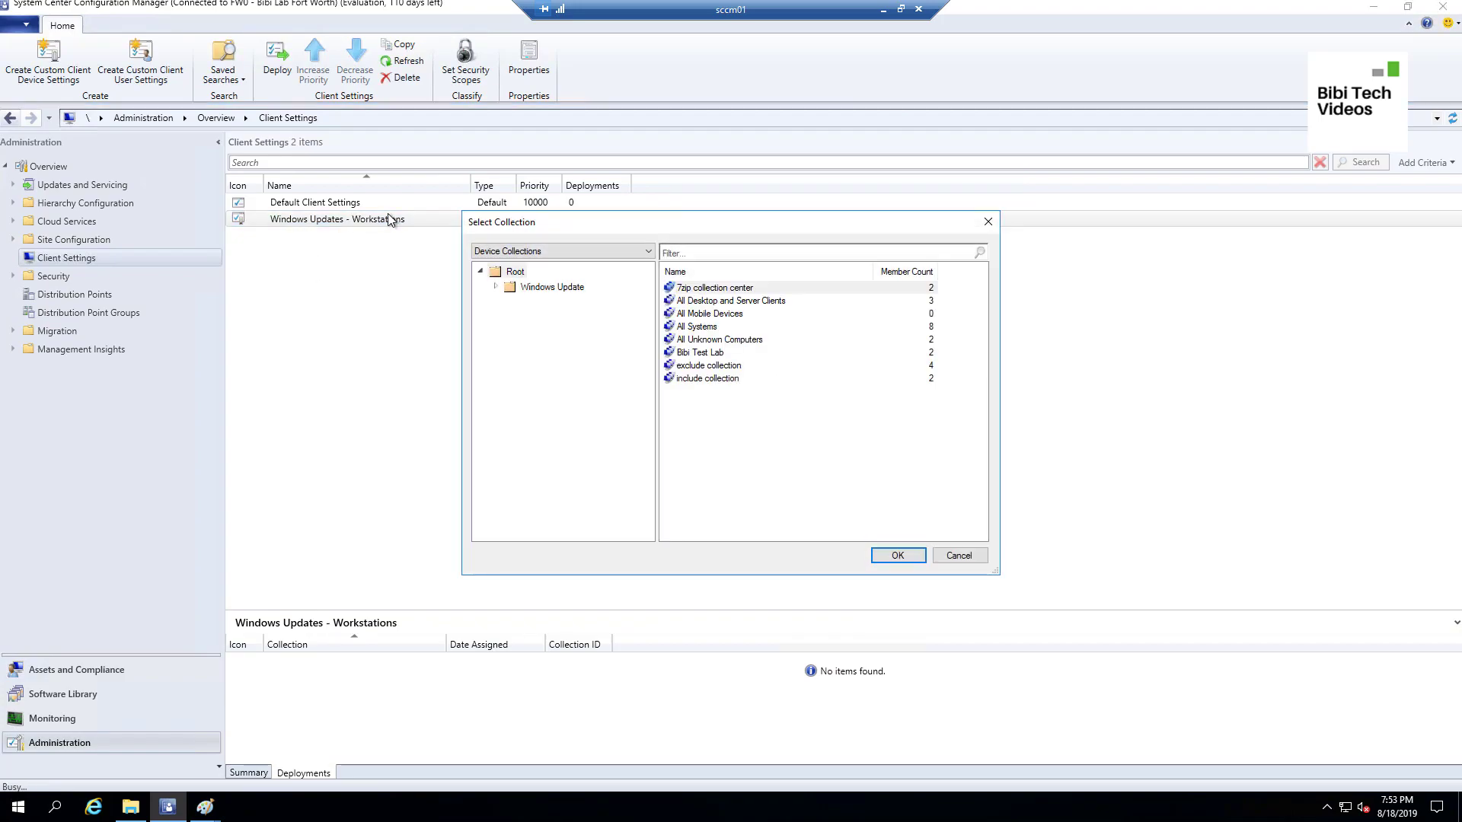
left_click(542, 288)
left_click(496, 287)
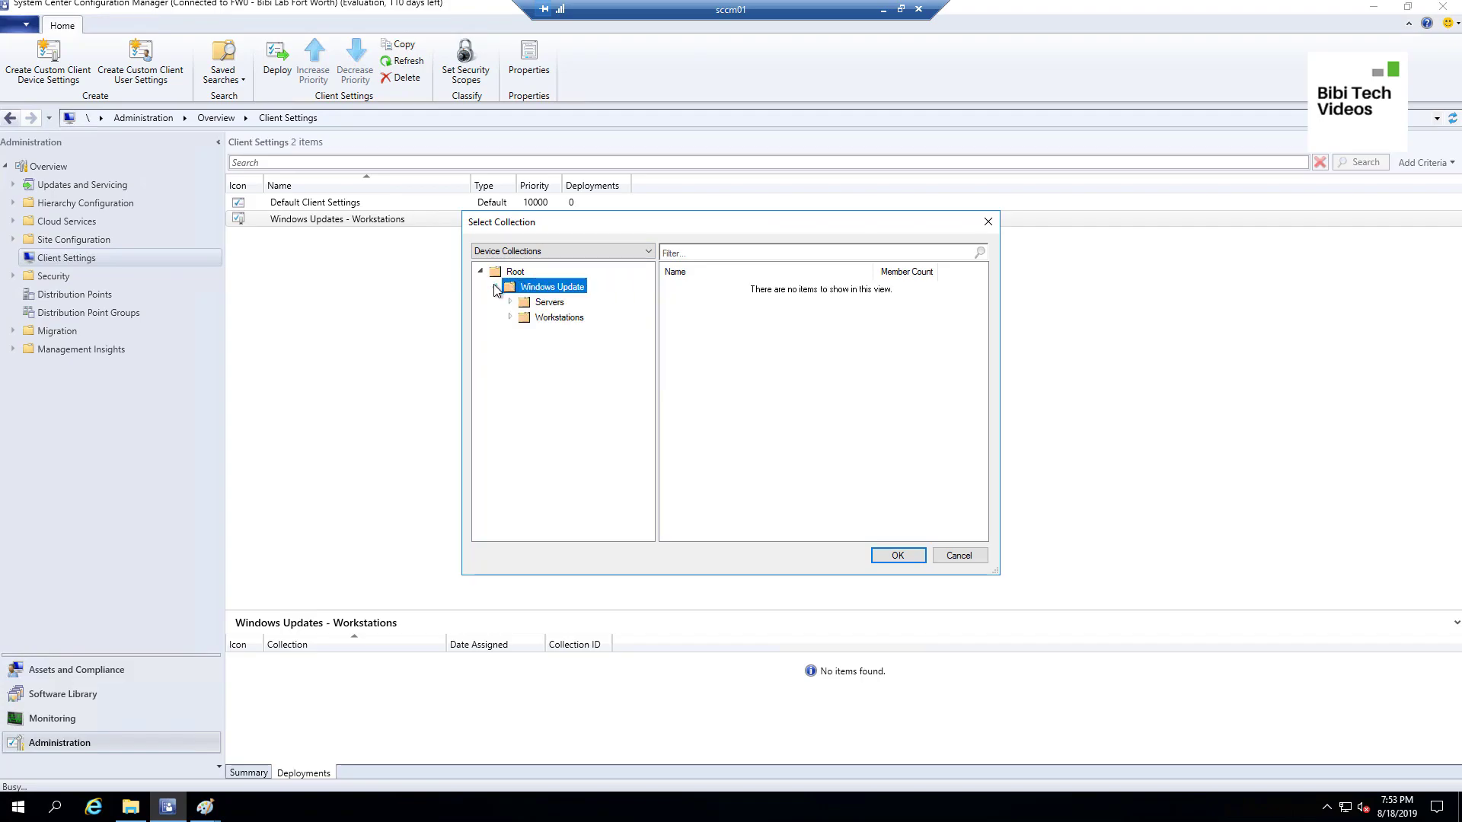
left_click(539, 316)
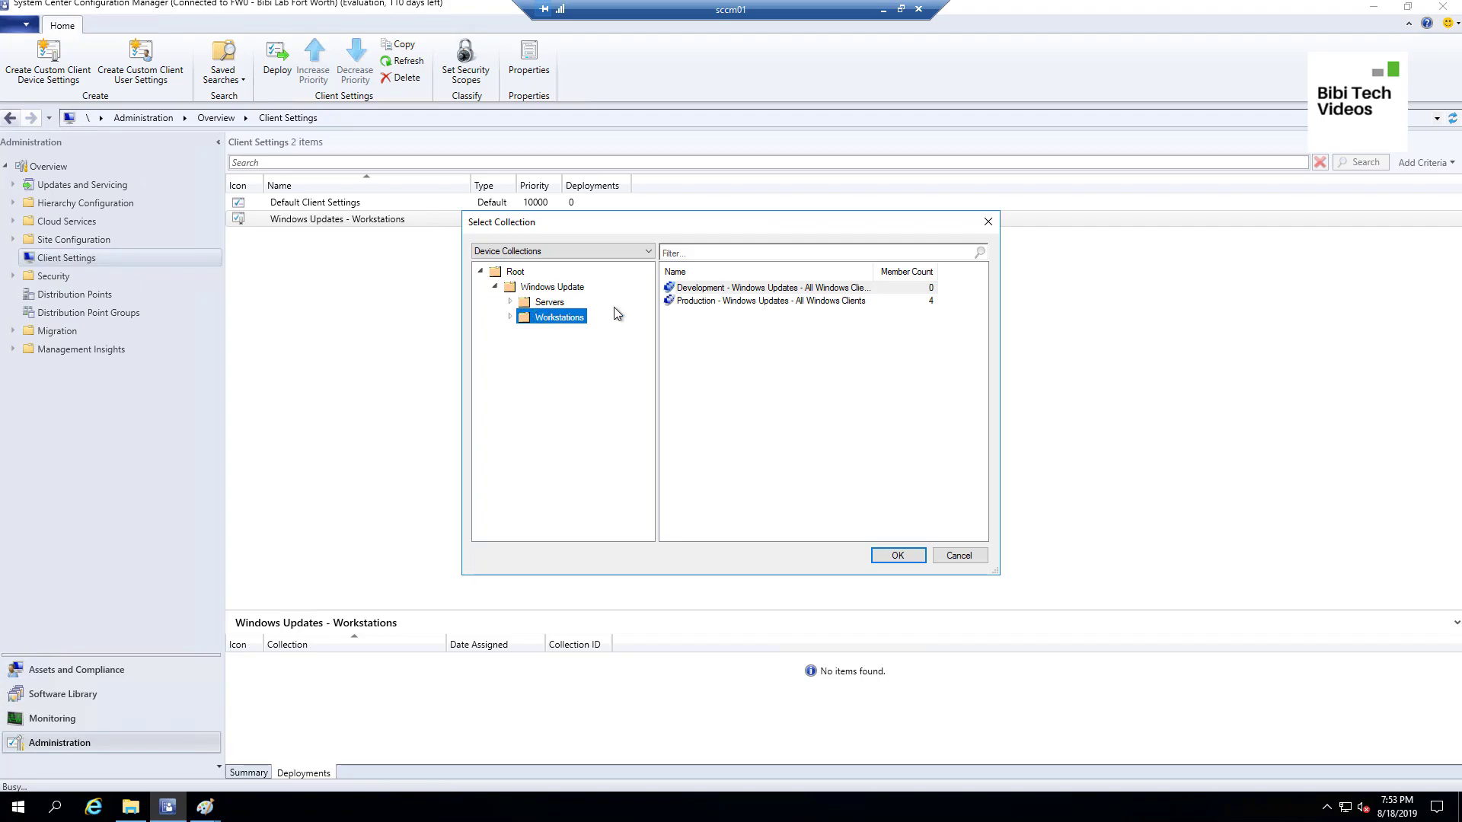
left_click(705, 301)
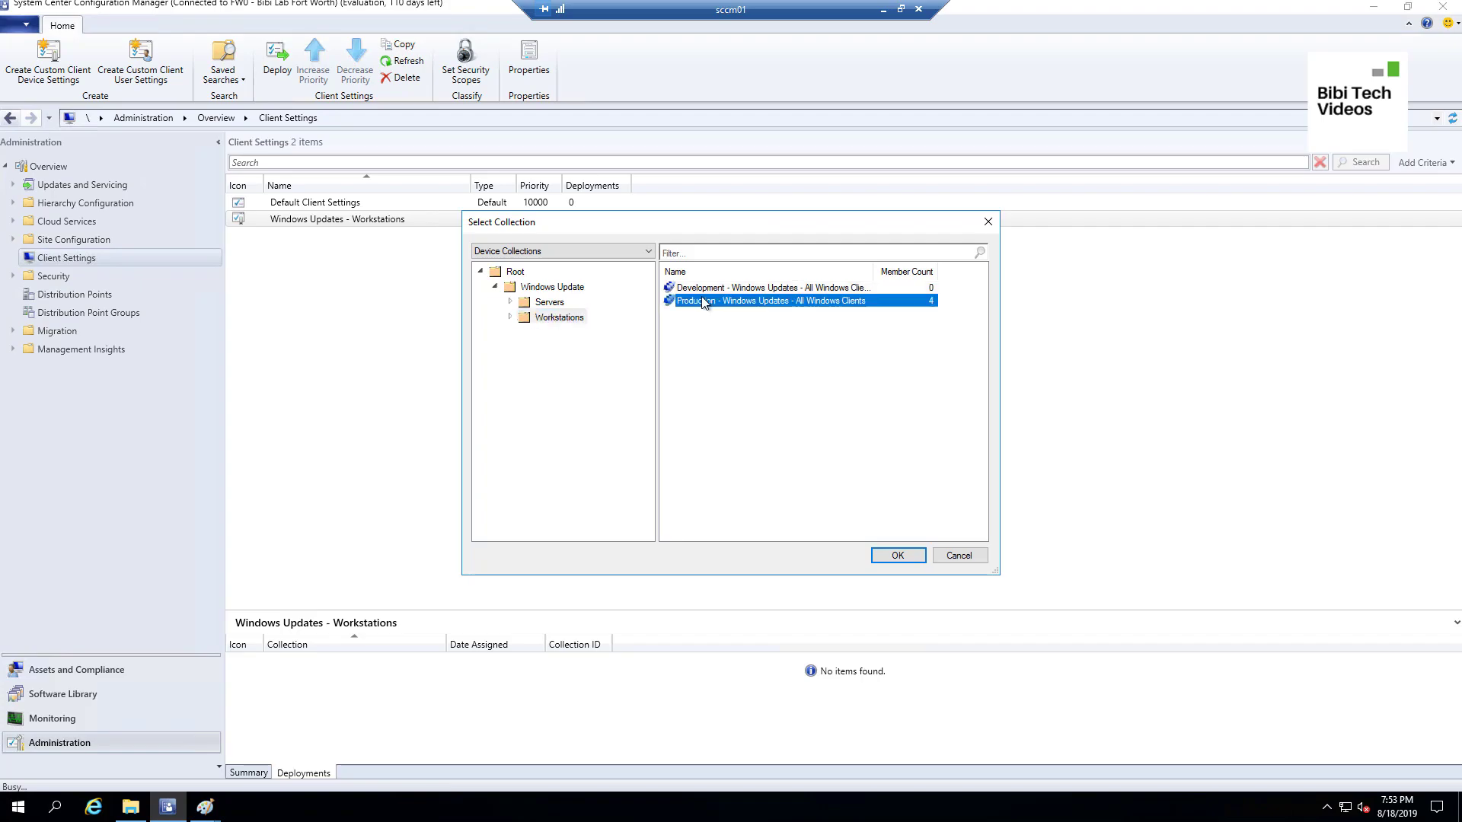
left_click(904, 553)
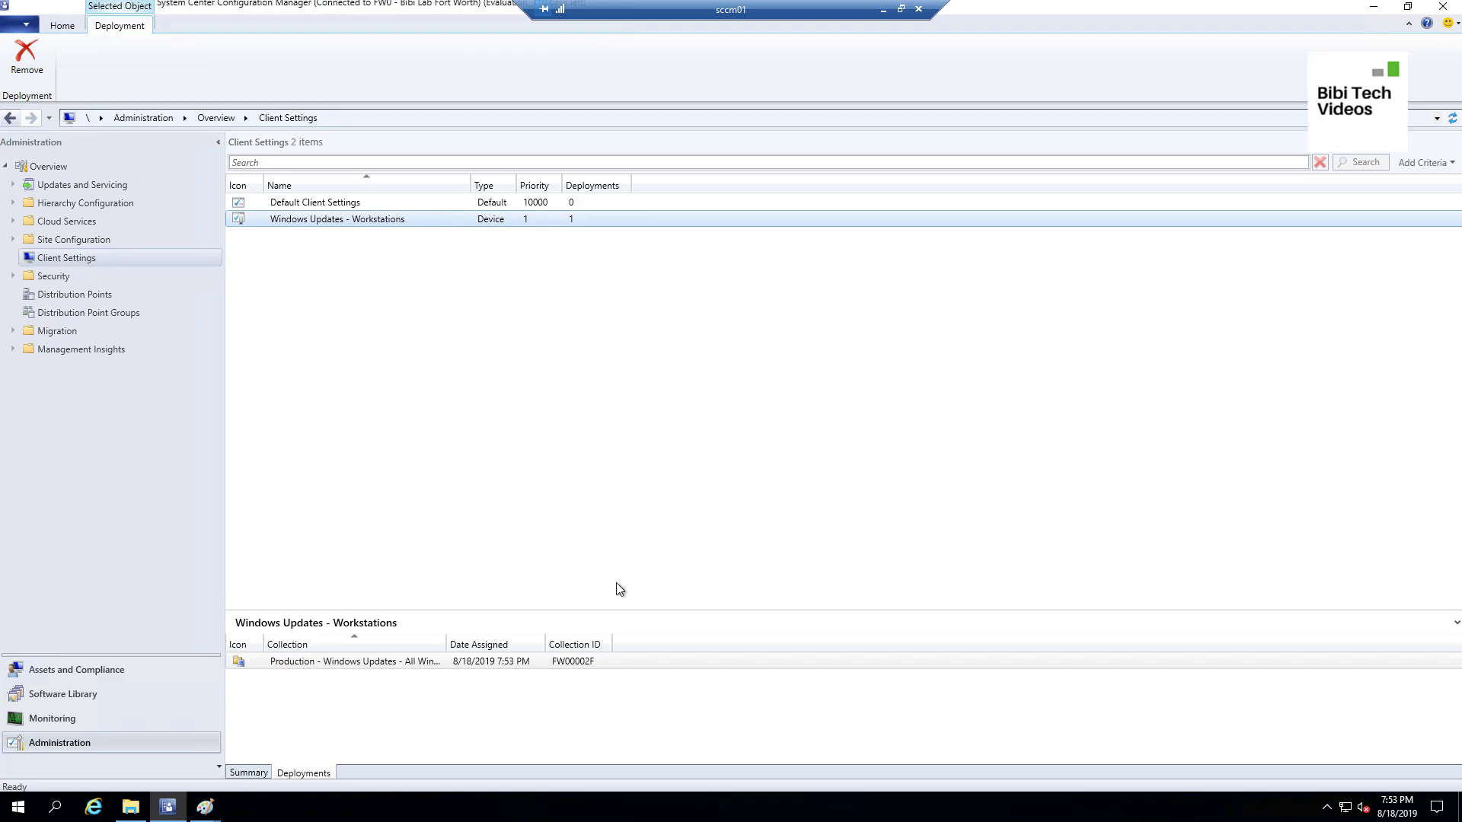
left_click_drag(448, 644, 615, 644)
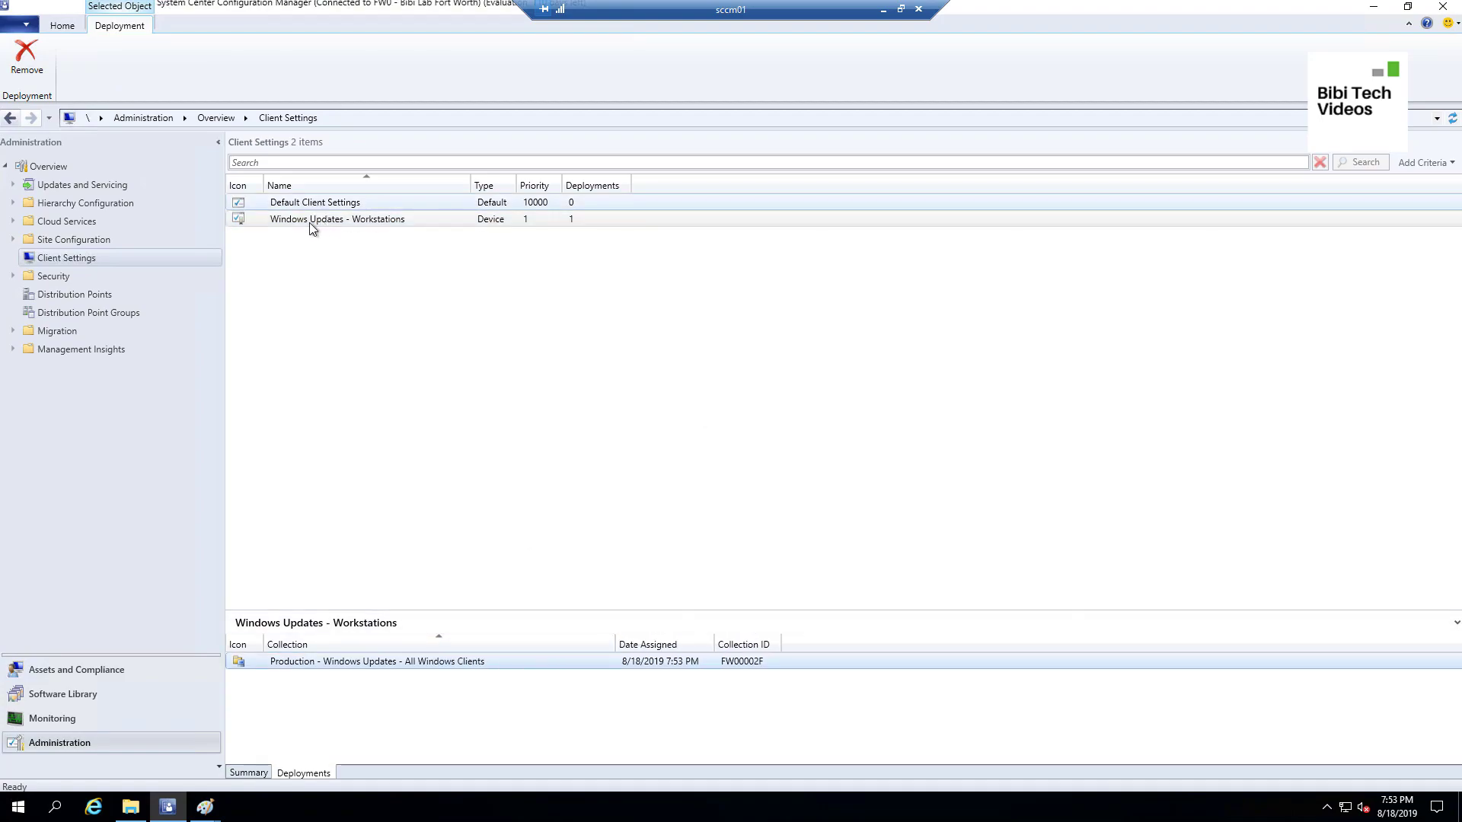
Review the Software Updates section of the Default Client Settings and close it without changes.
key("ctrl+a")
left_click(549, 220, "ctrl")
right_click(399, 209)
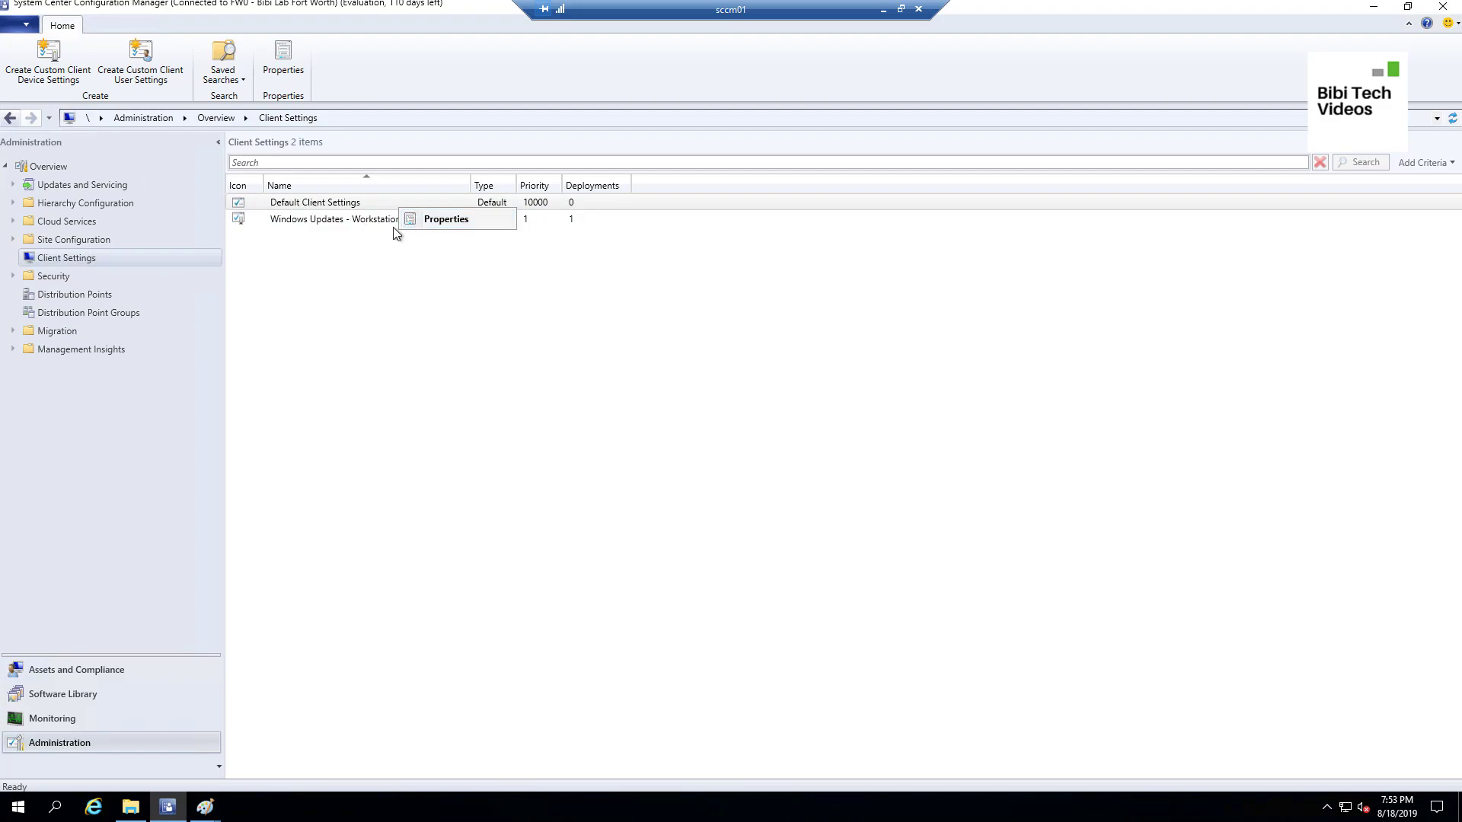
left_click(448, 221)
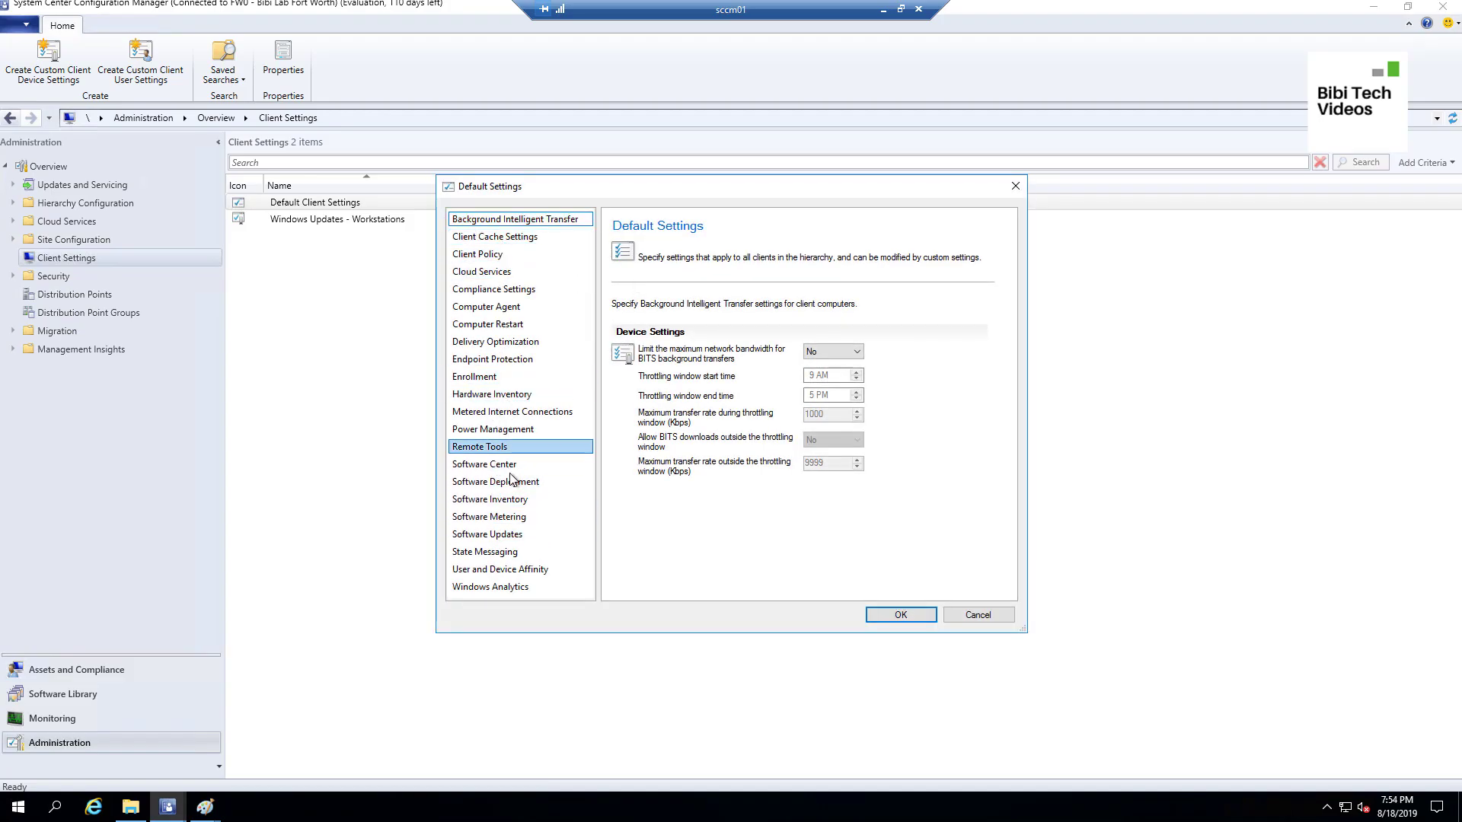
left_click(517, 534)
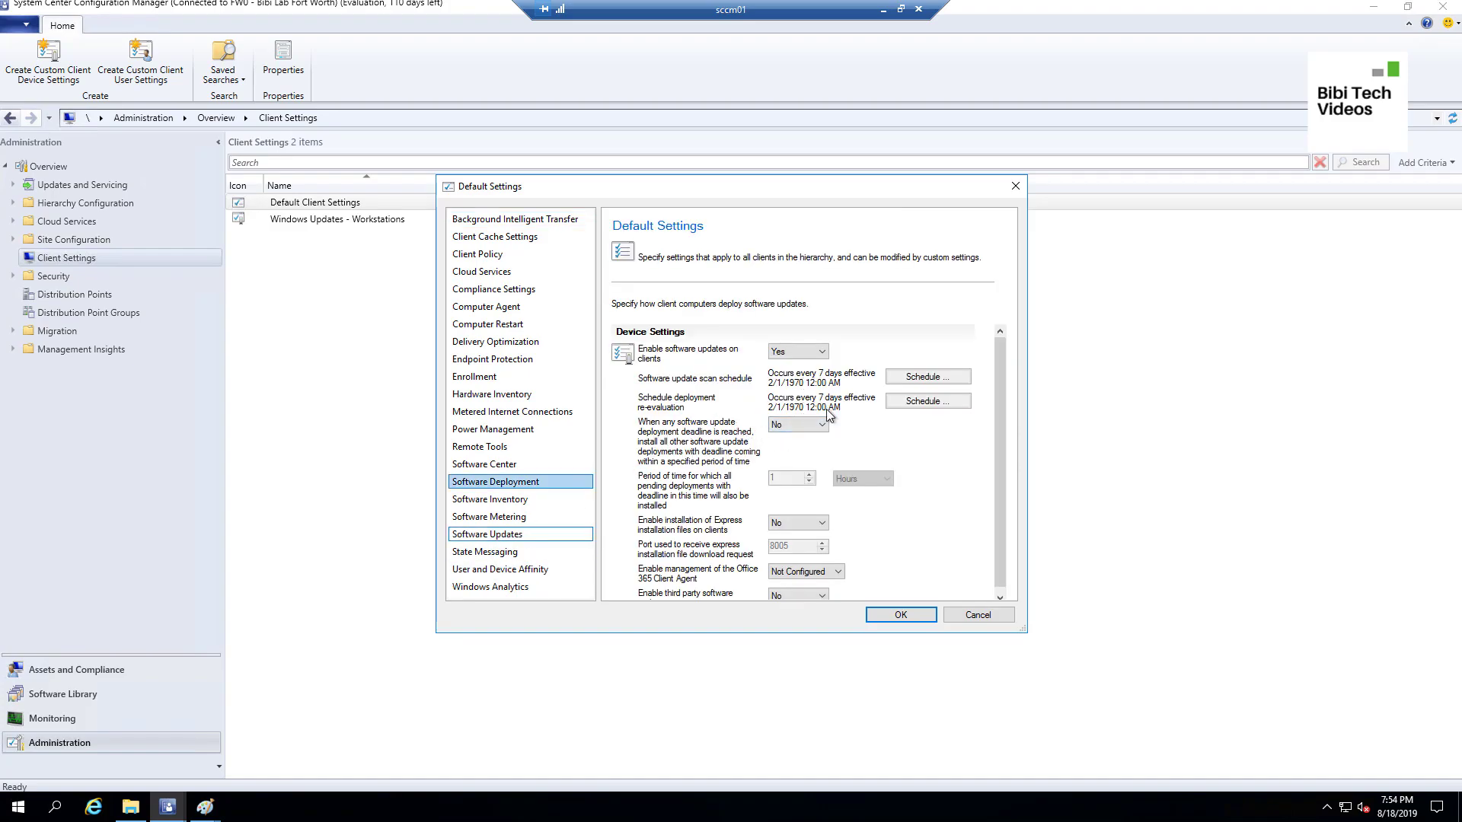
left_click(975, 616)
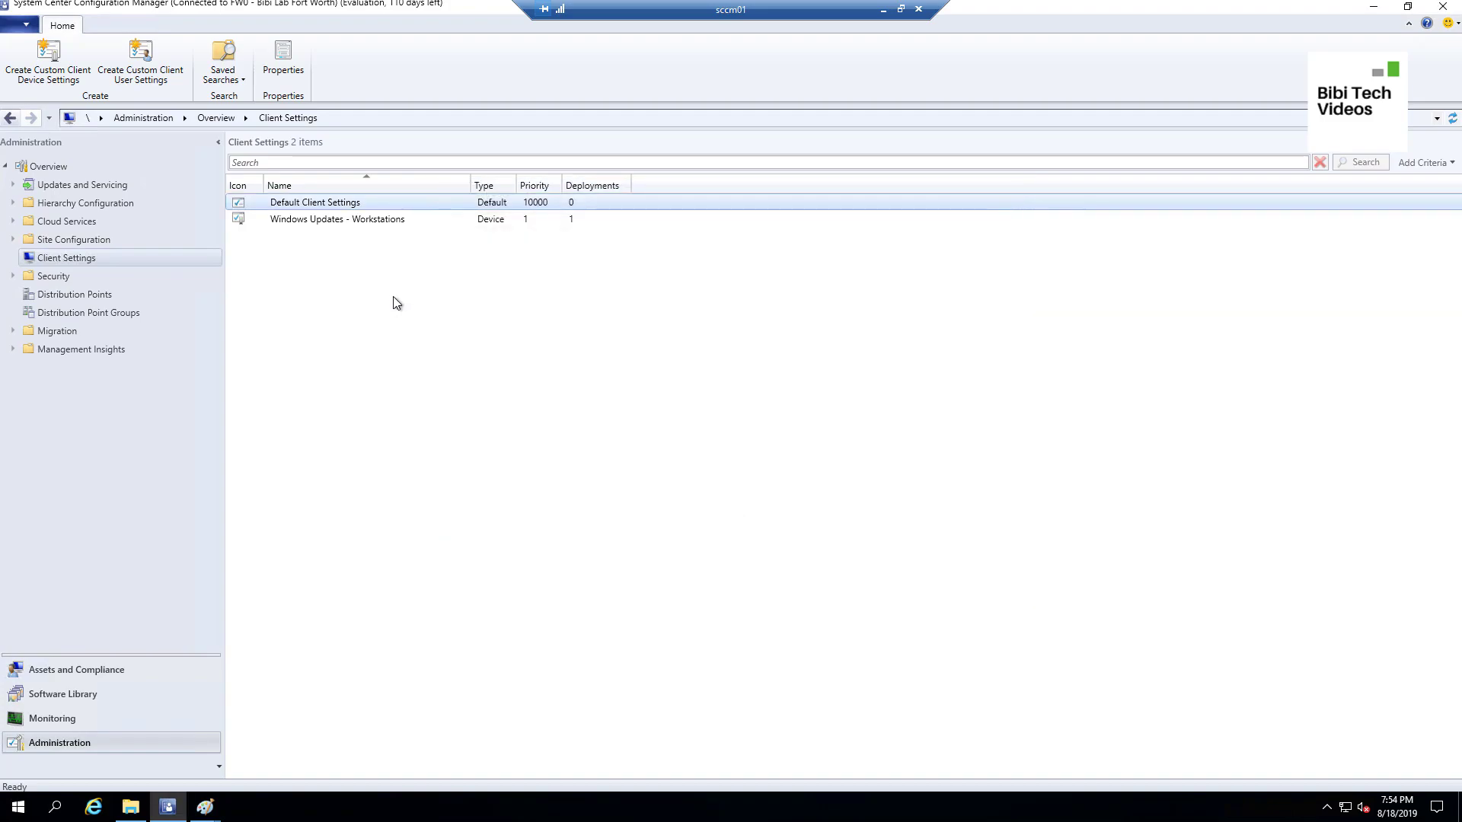
Review the Software Updates and Computer Restart sections of Windows Updates - Workstations and close the settings without changes.
left_click(375, 225)
right_click(375, 225)
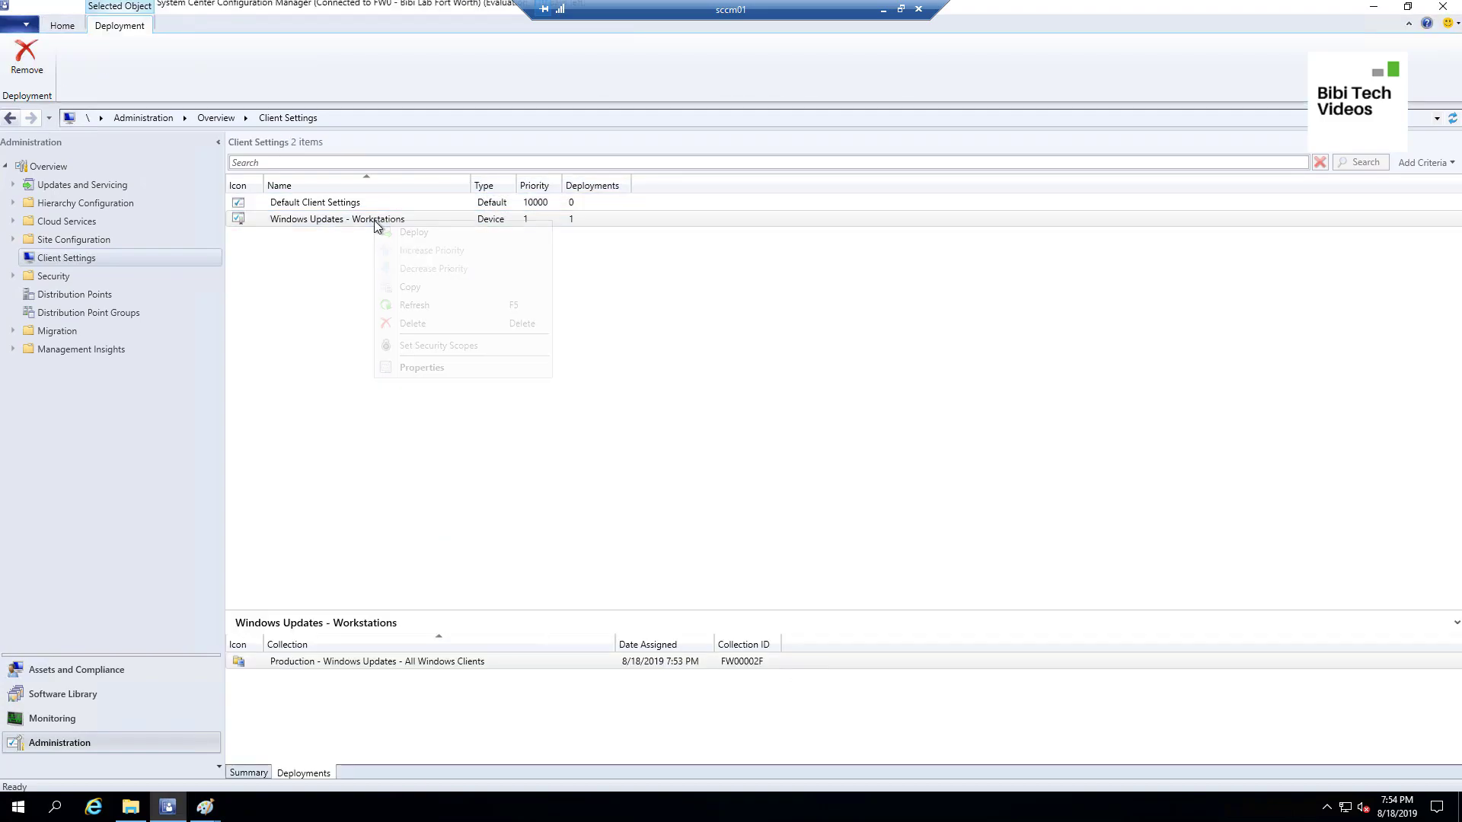
left_click(421, 368)
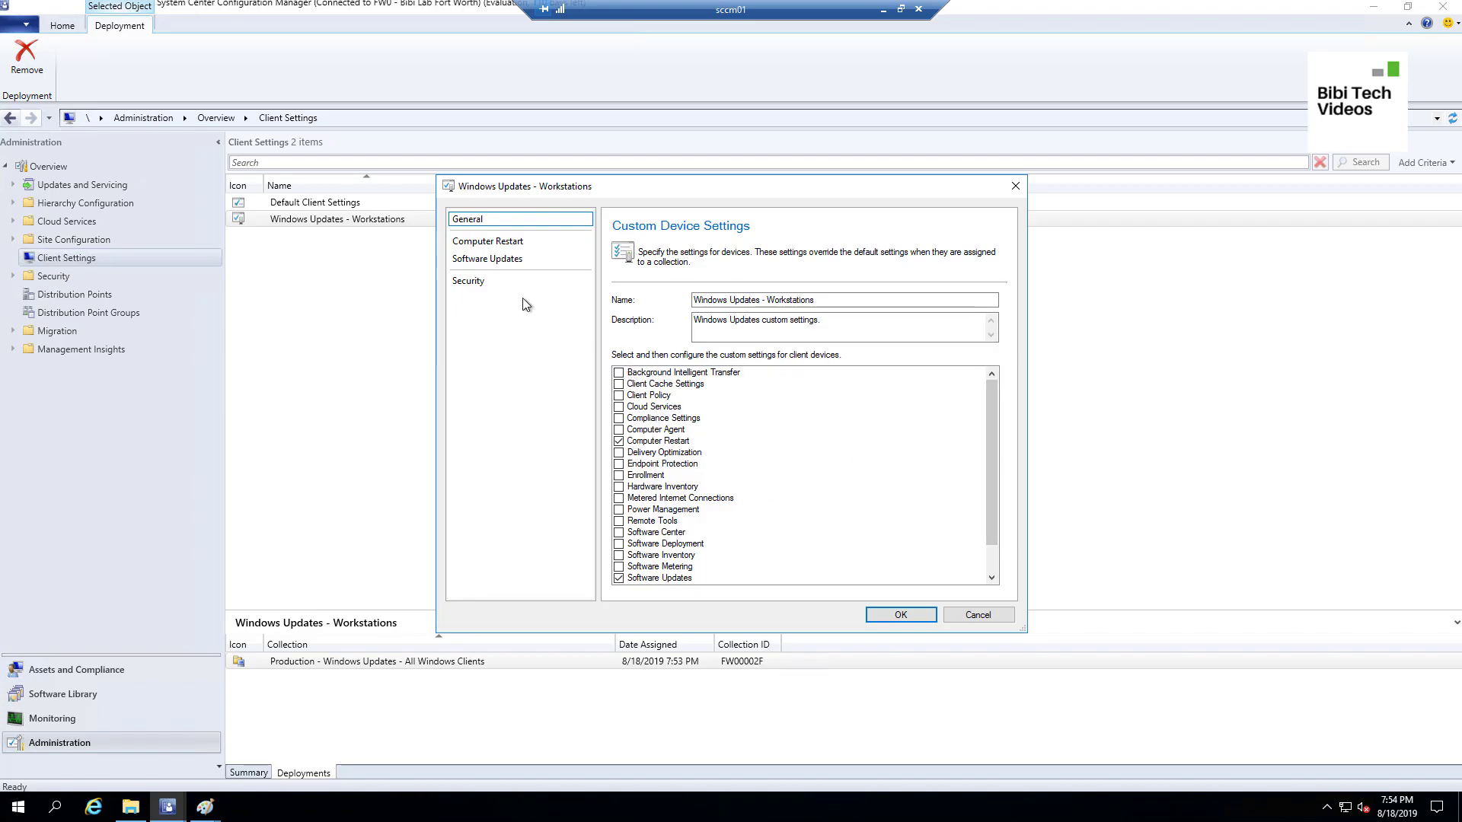
left_click(489, 261)
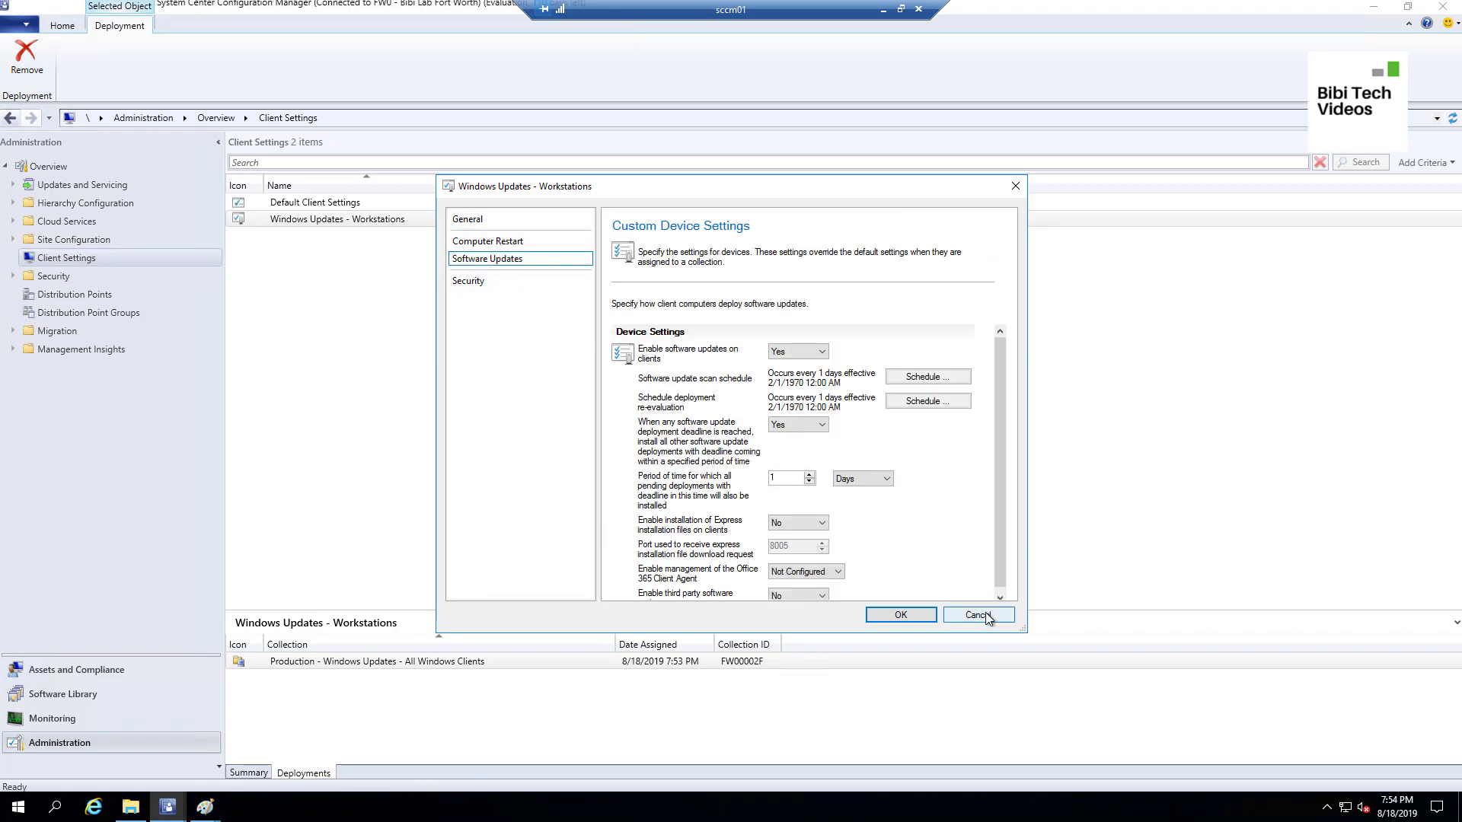
left_click(489, 242)
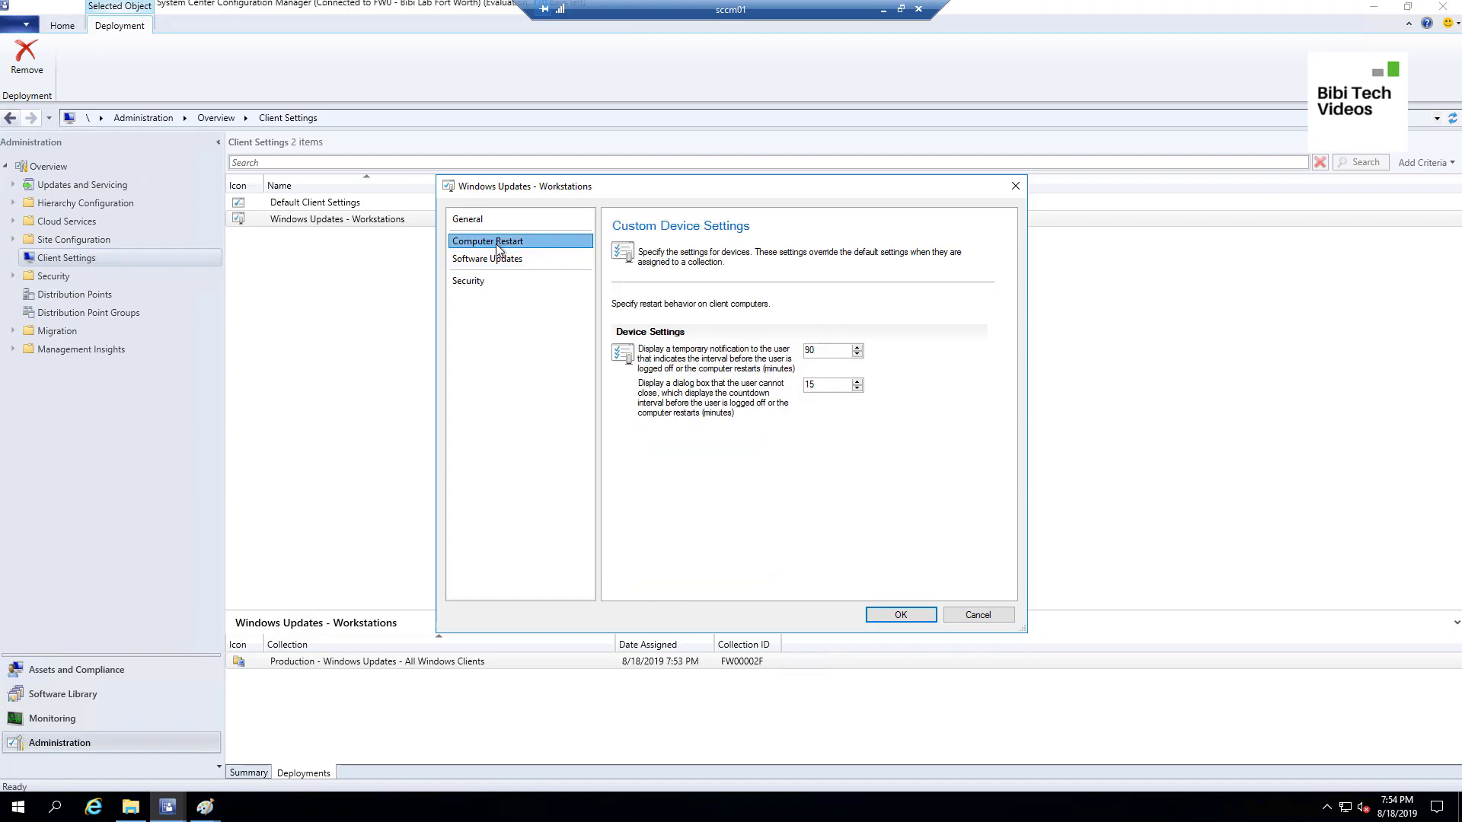
left_click(554, 260)
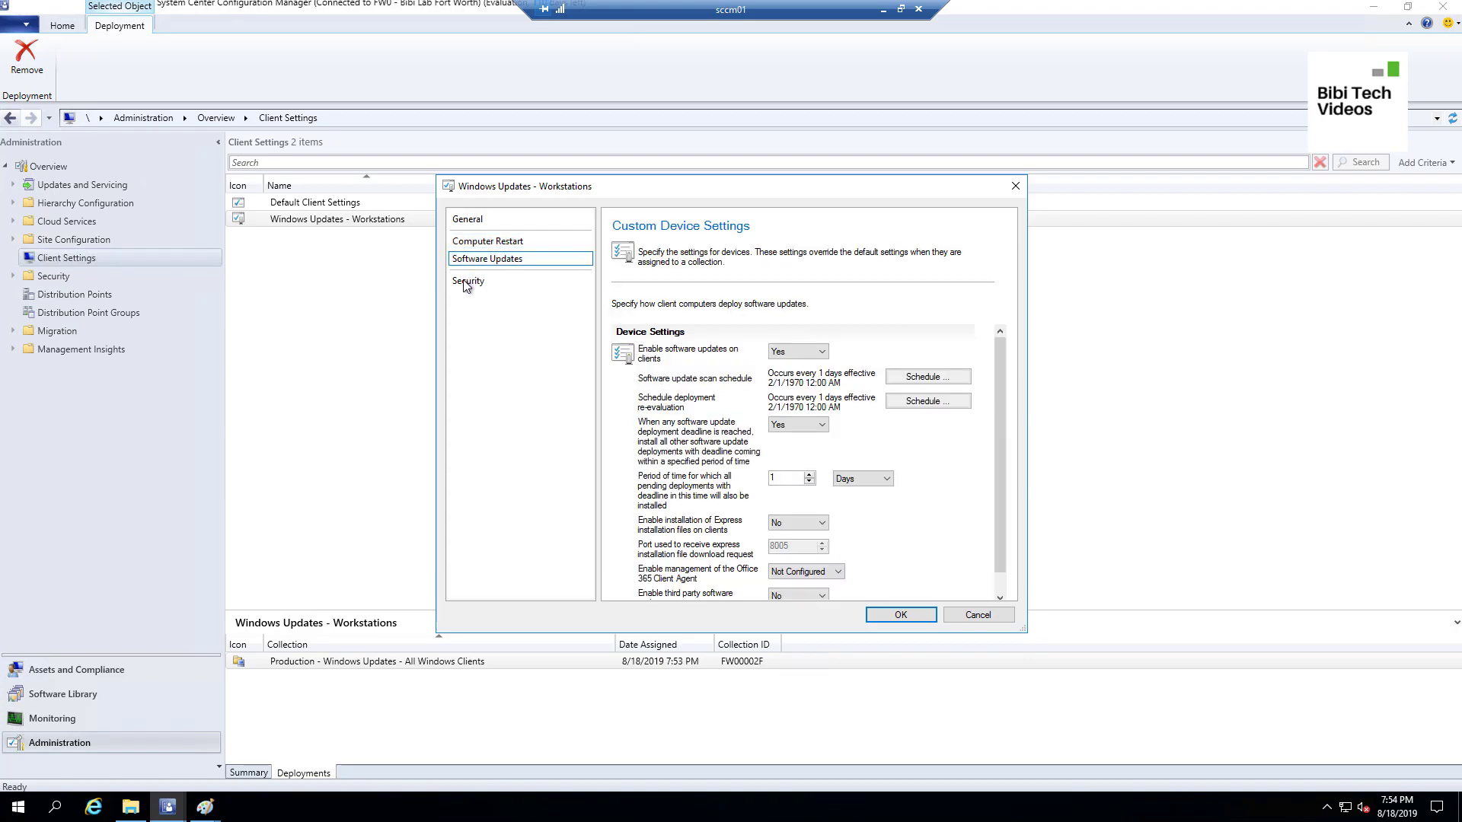
left_click(978, 615)
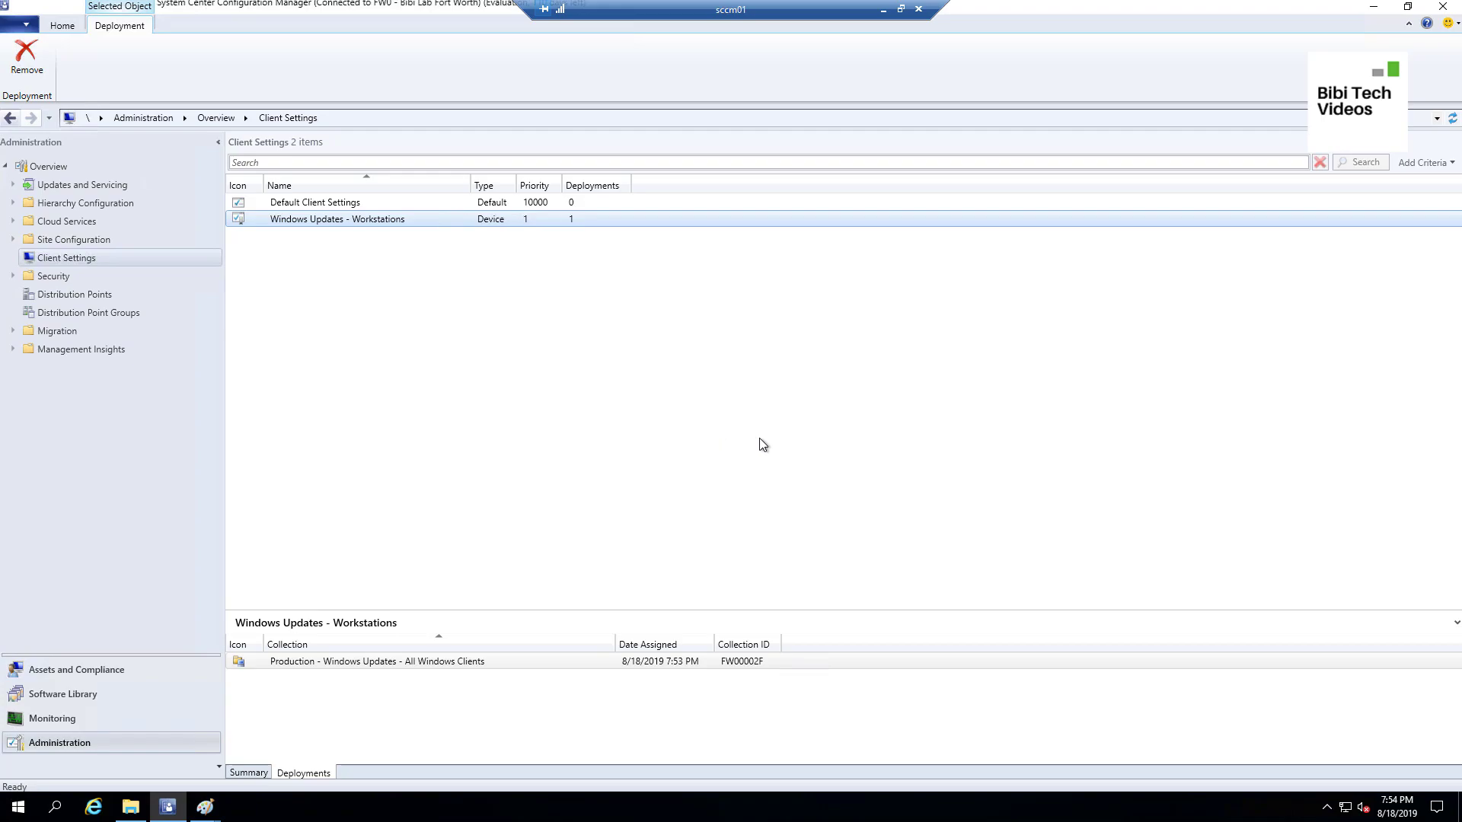
Examine the full list of selectable custom settings in the general properties of Windows Updates - Workstations and close it without changes.
right_click(353, 223)
left_click(399, 368)
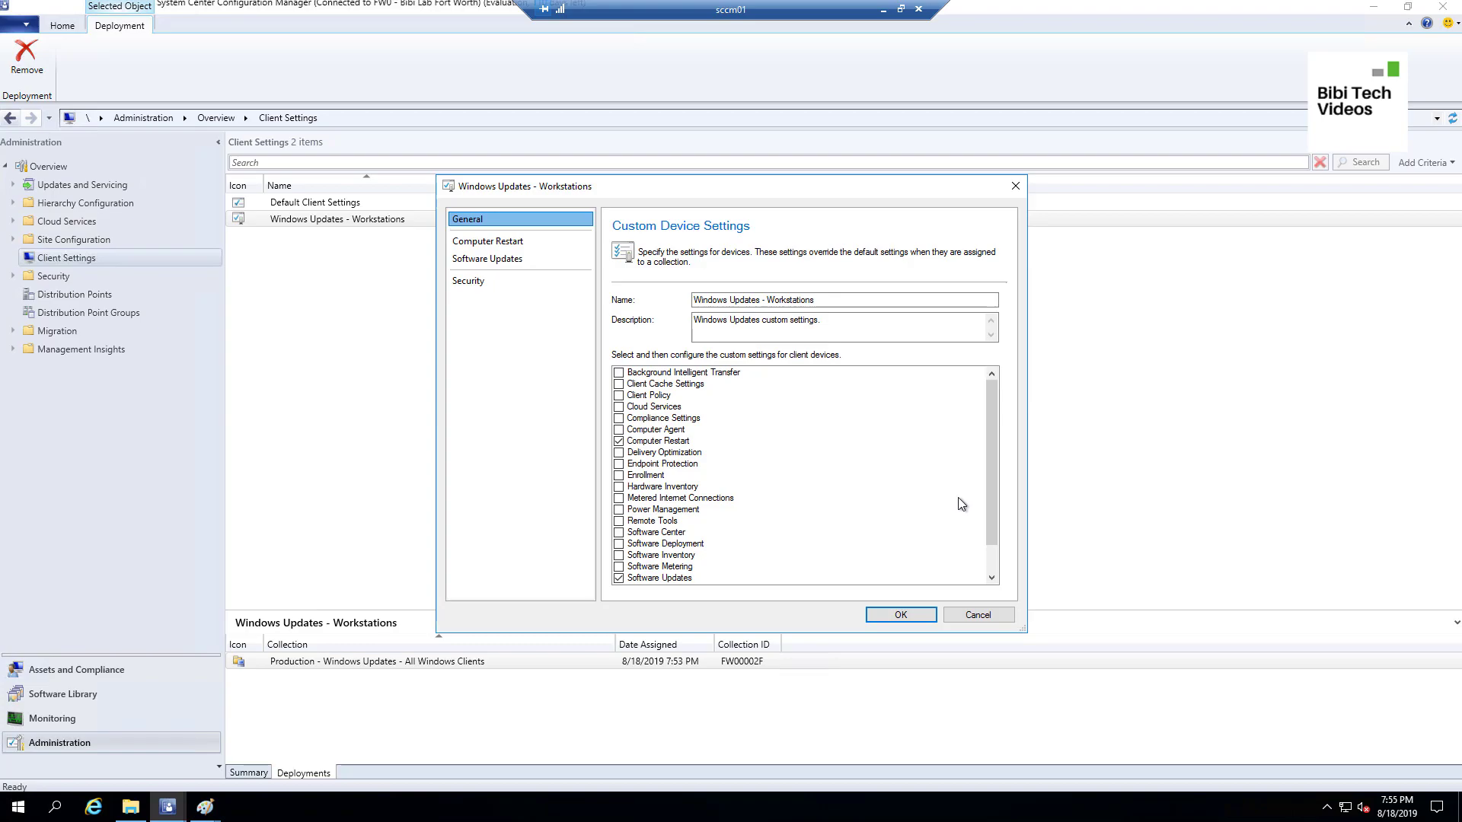
scroll(961, 504, "down", 1)
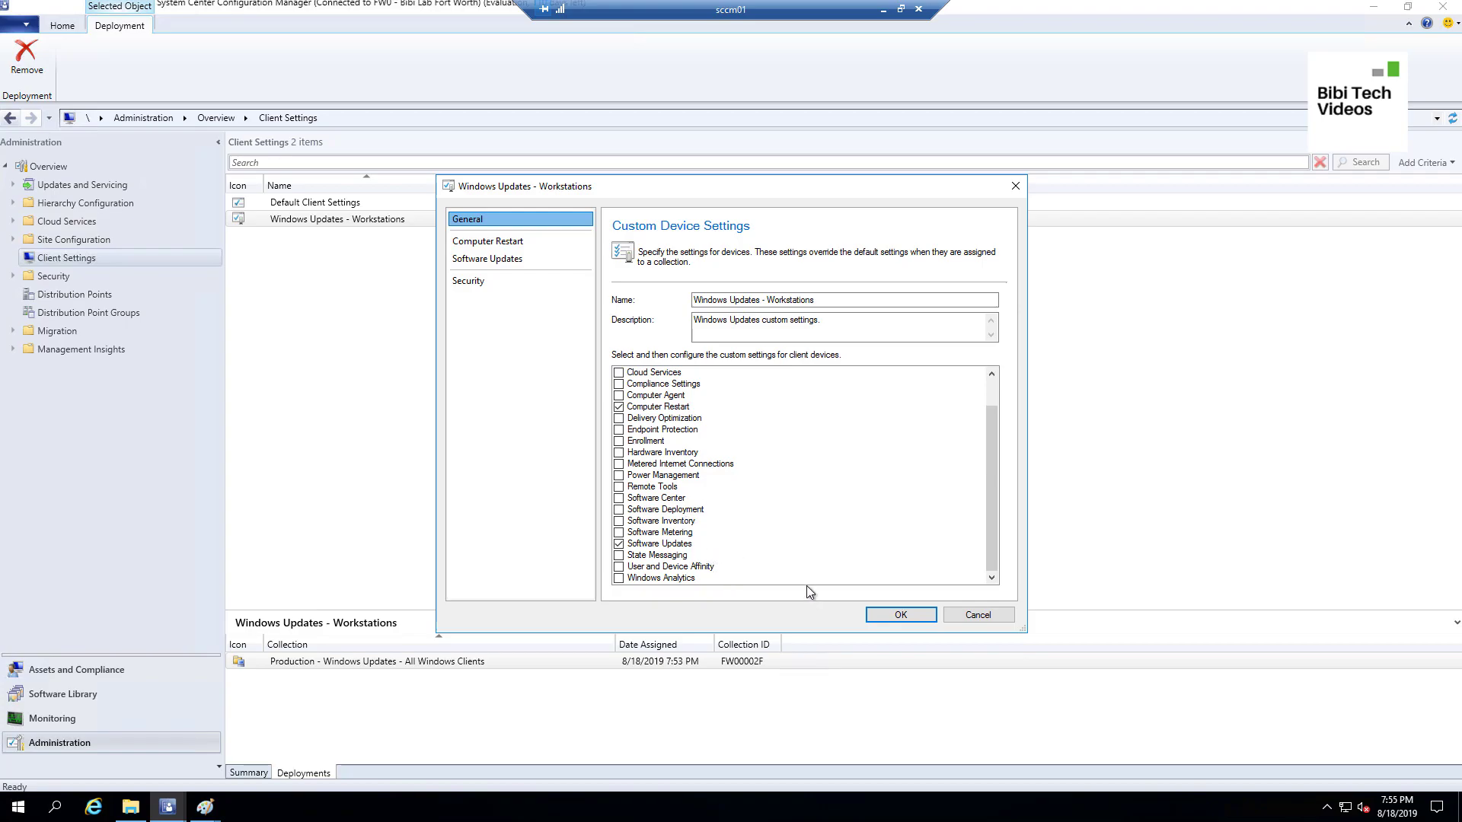
left_click(997, 620)
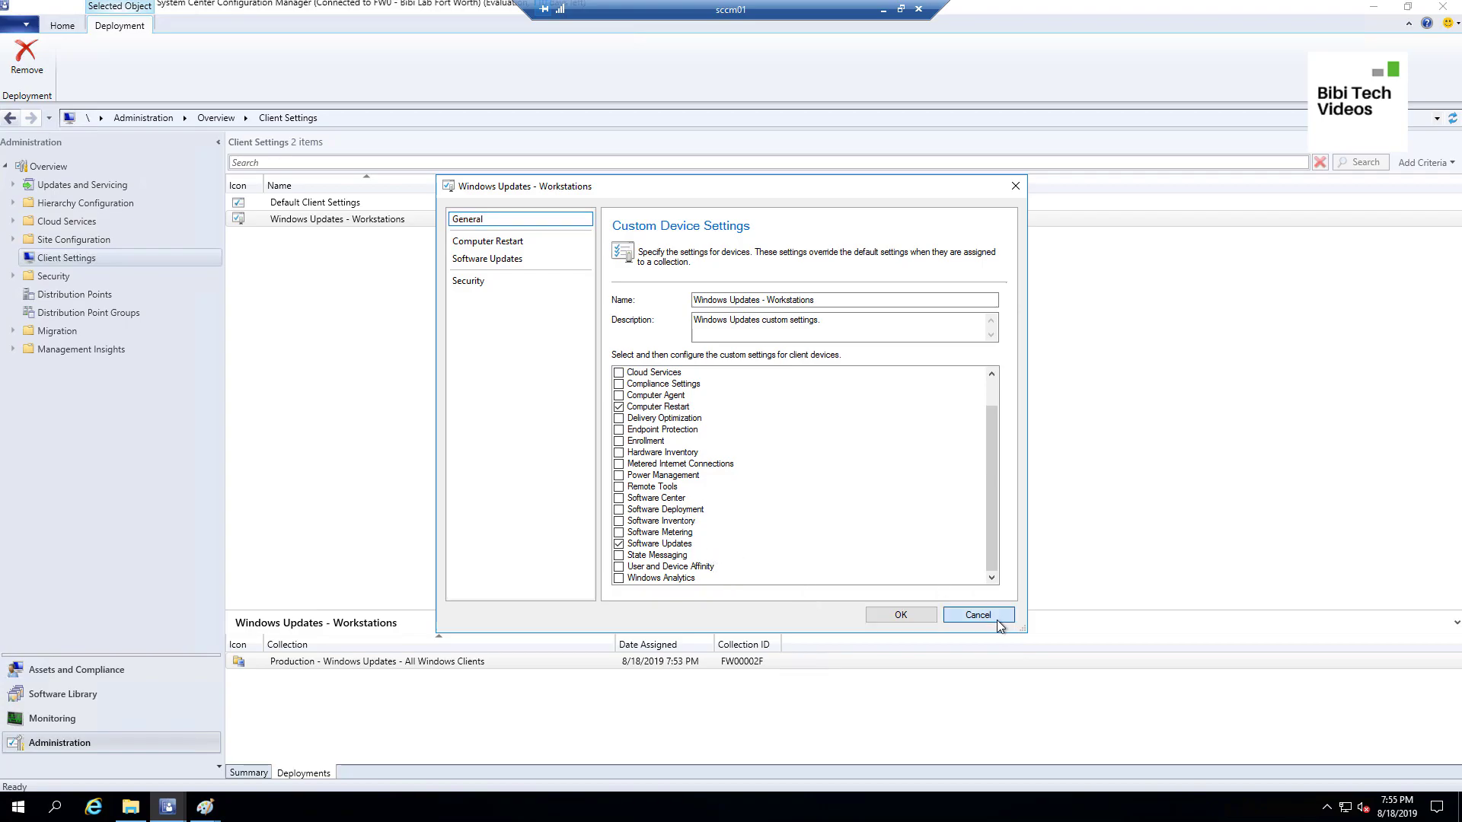